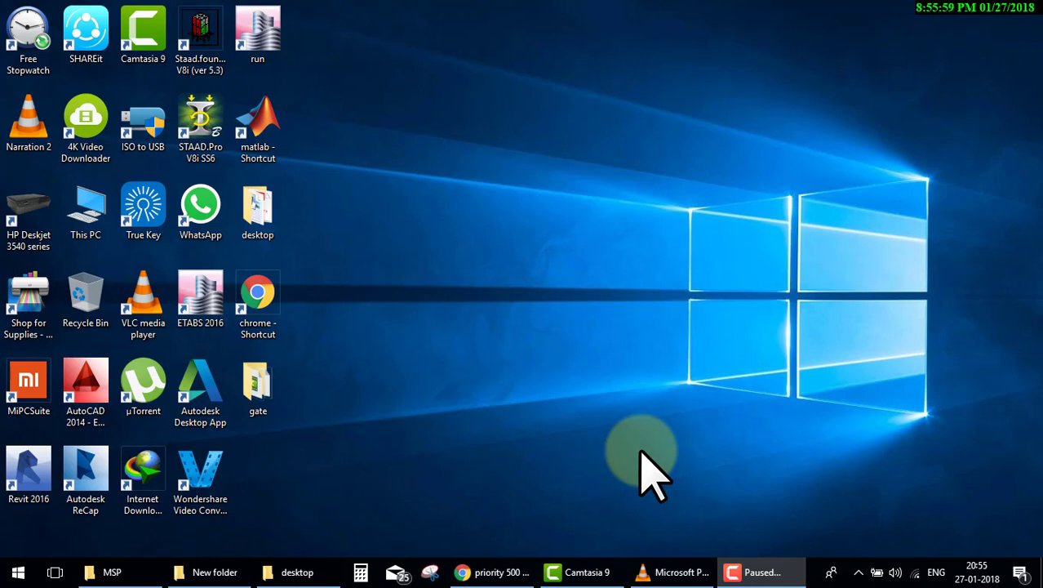
Create a Microsoft Project document named Day-2 on the desktop and open it
key("F9")
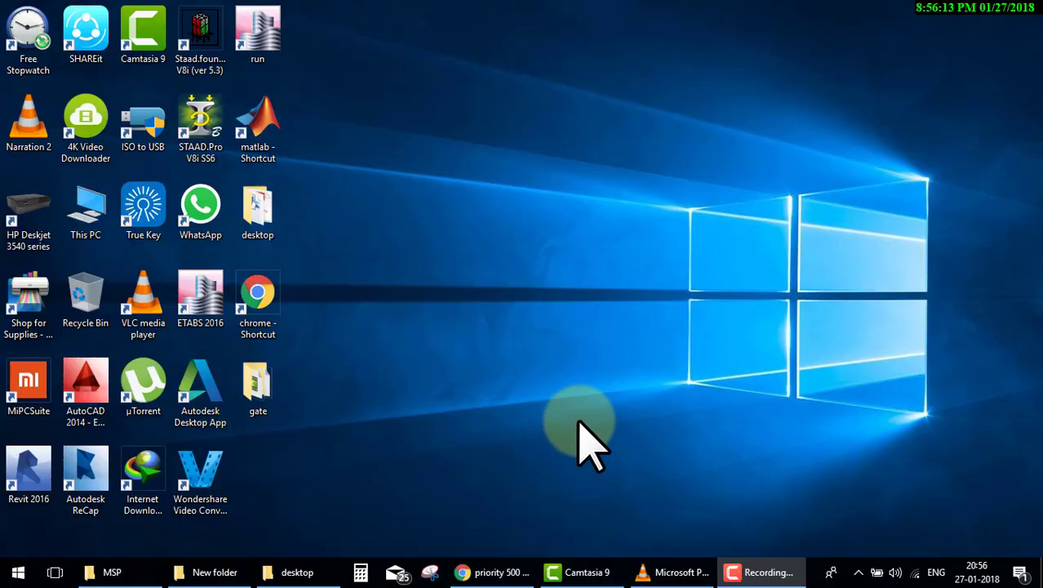
right_click(411, 208)
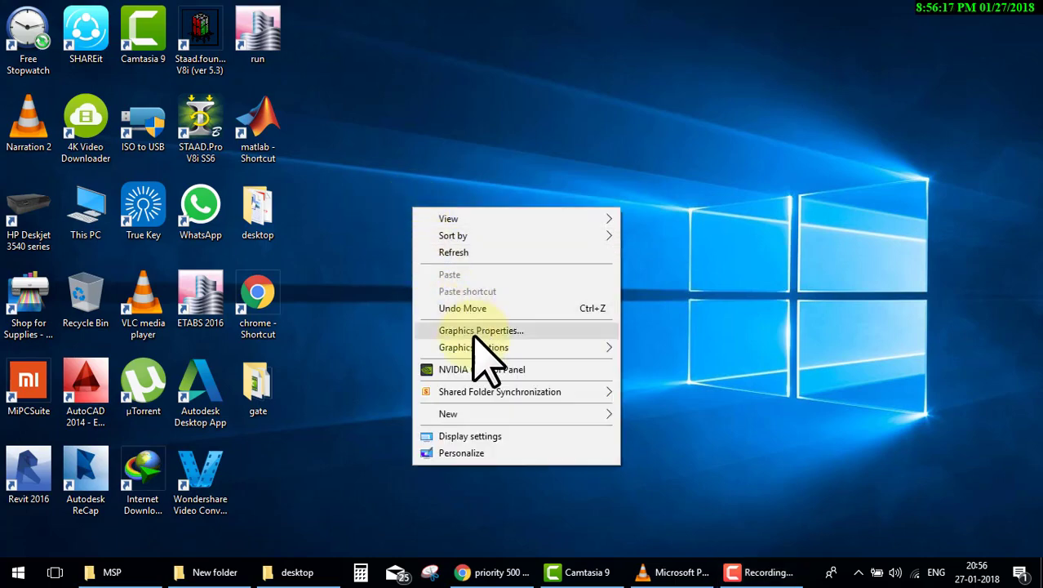
mouse_move(485, 413)
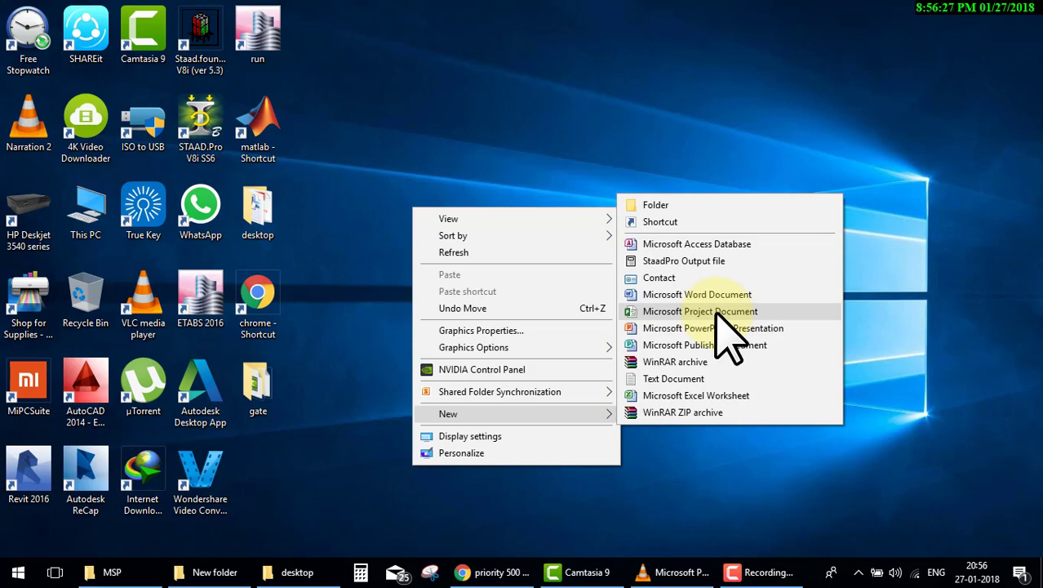
left_click(716, 311)
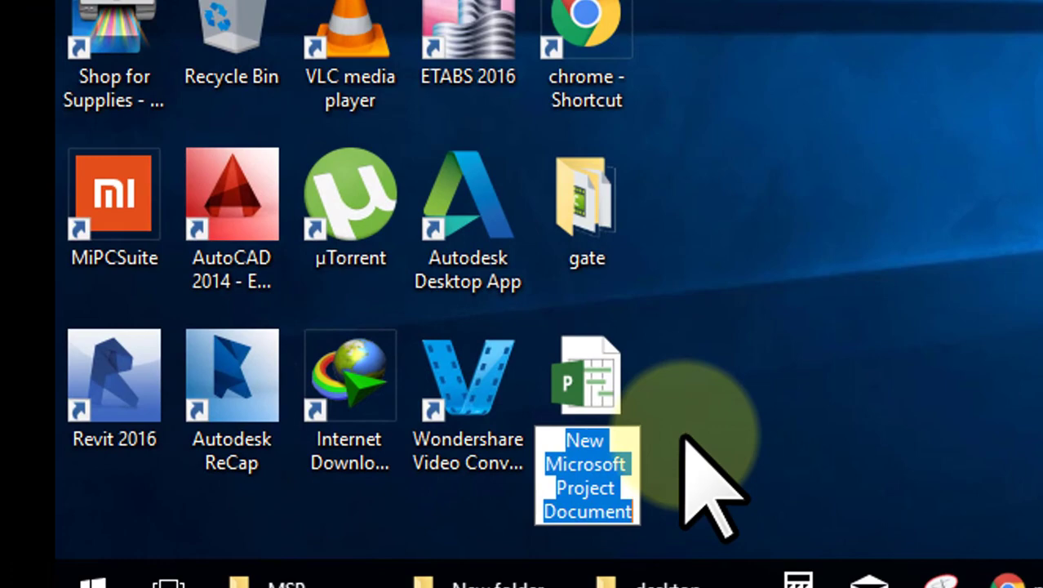
type("Day-2")
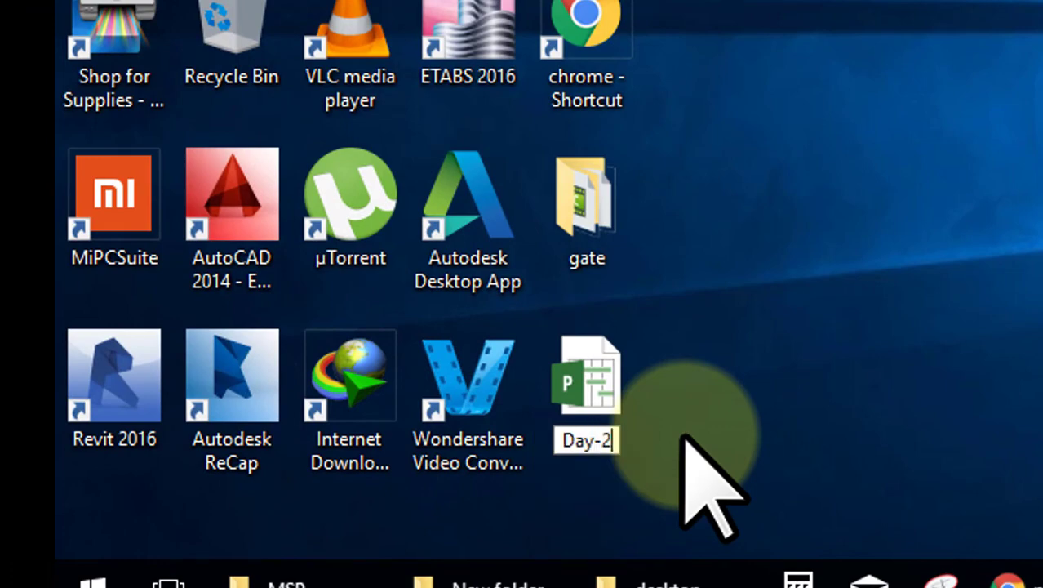
key("Return")
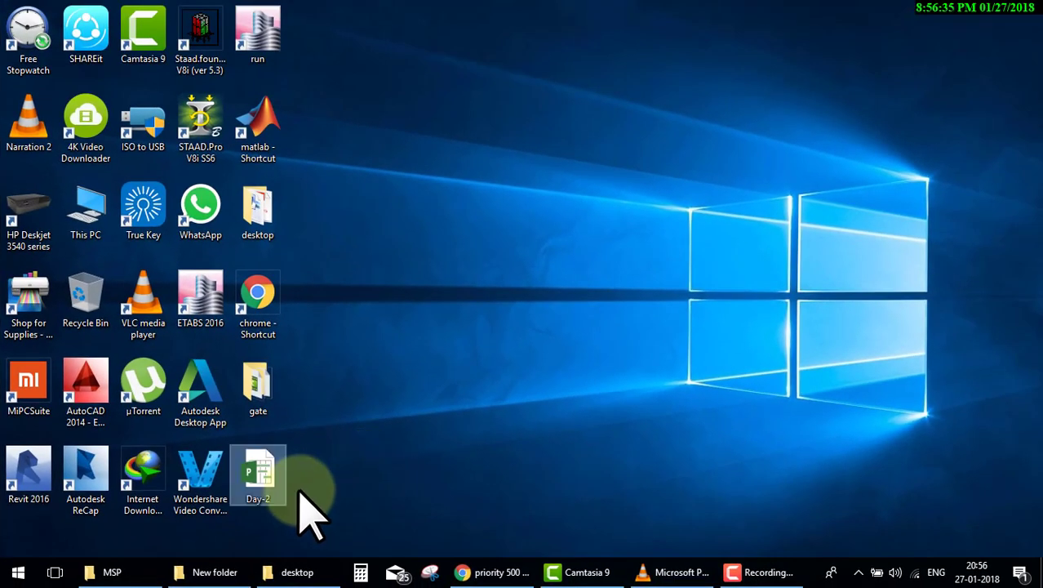
double_click(256, 477)
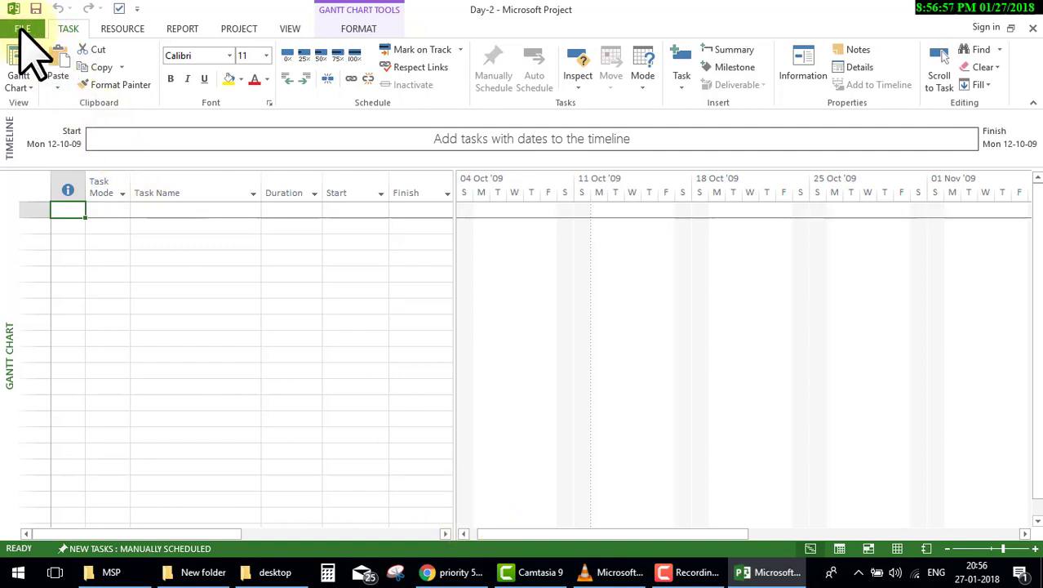
Show the New page of the File backstage for Day-2
left_click(21, 31)
left_click(25, 97)
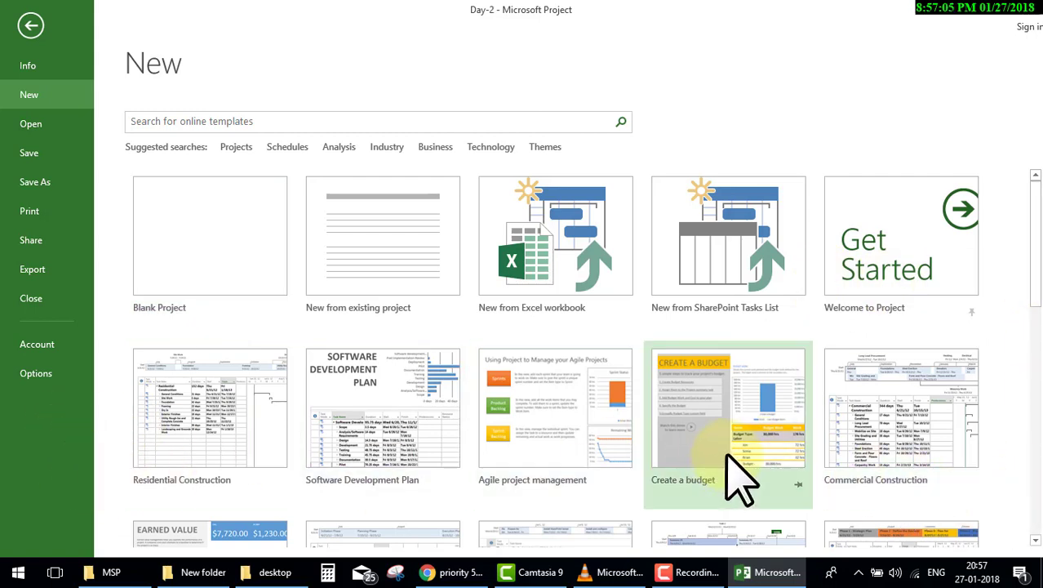
Create blank Project1 and go back to the File backstage
left_click(204, 242)
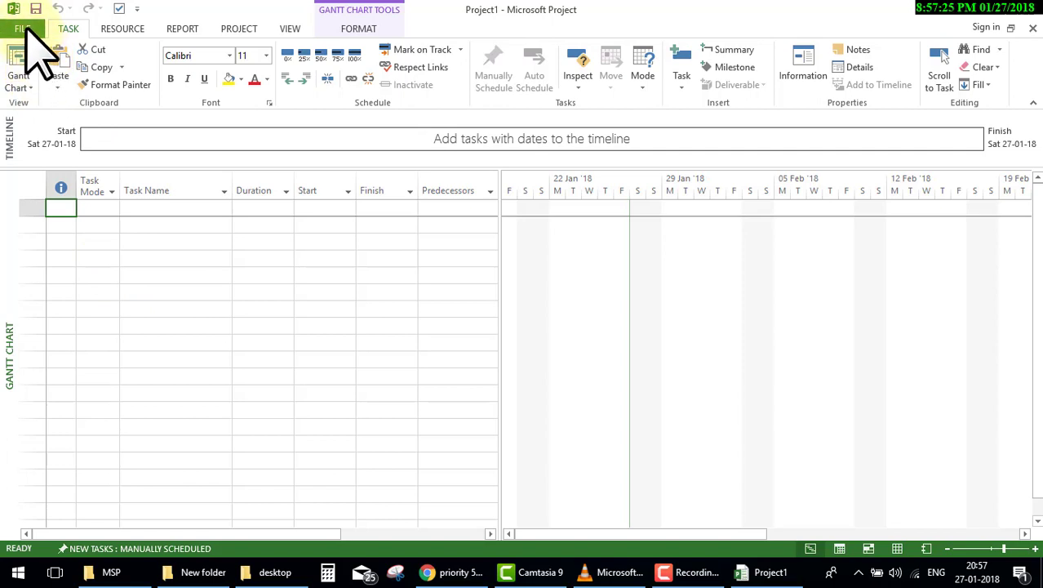
left_click(24, 31)
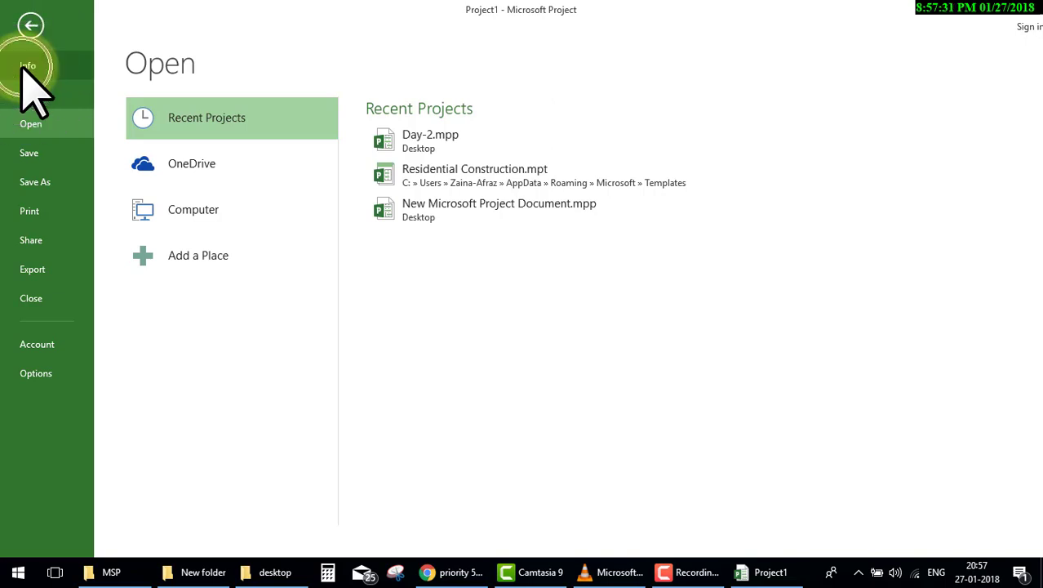
View Project1's Info page and expand the Project Information dropdown
left_click(25, 69)
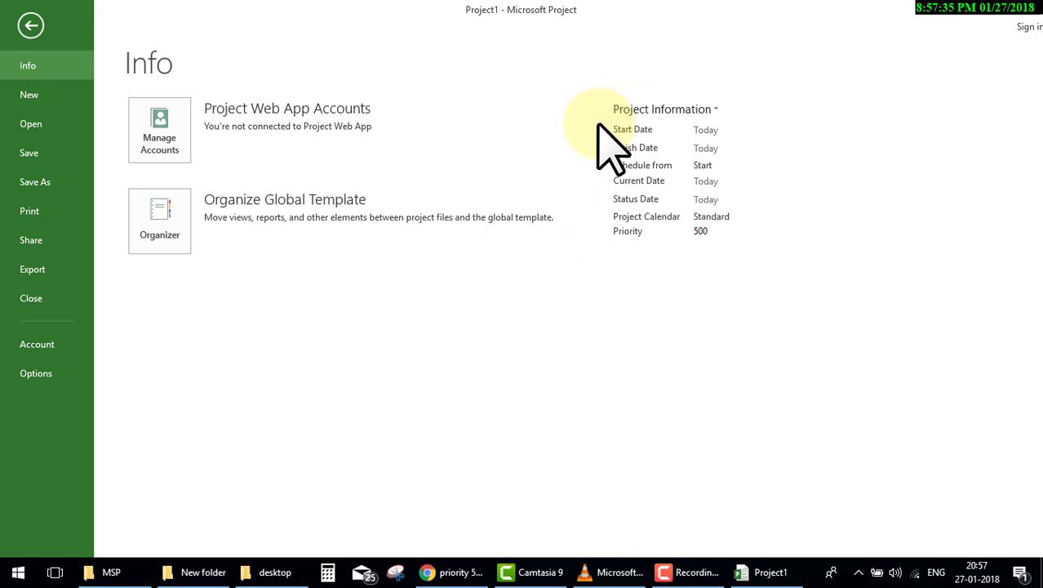
left_click_drag(571, 174, 617, 168)
mouse_move(594, 96)
left_mouse_down()
mouse_move(593, 149)
mouse_move(772, 143)
left_mouse_up()
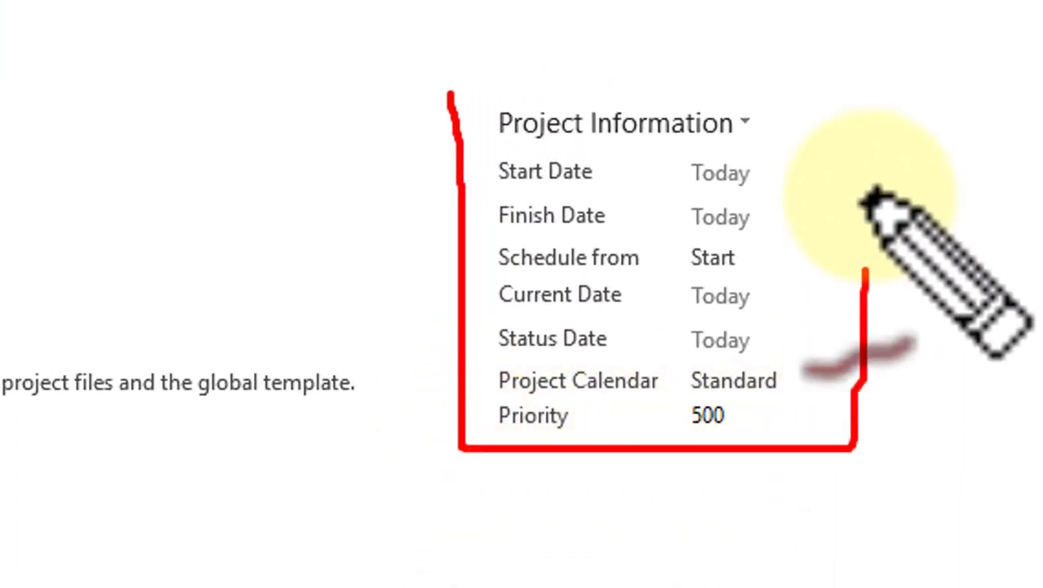
left_click_drag(868, 200, 445, 94)
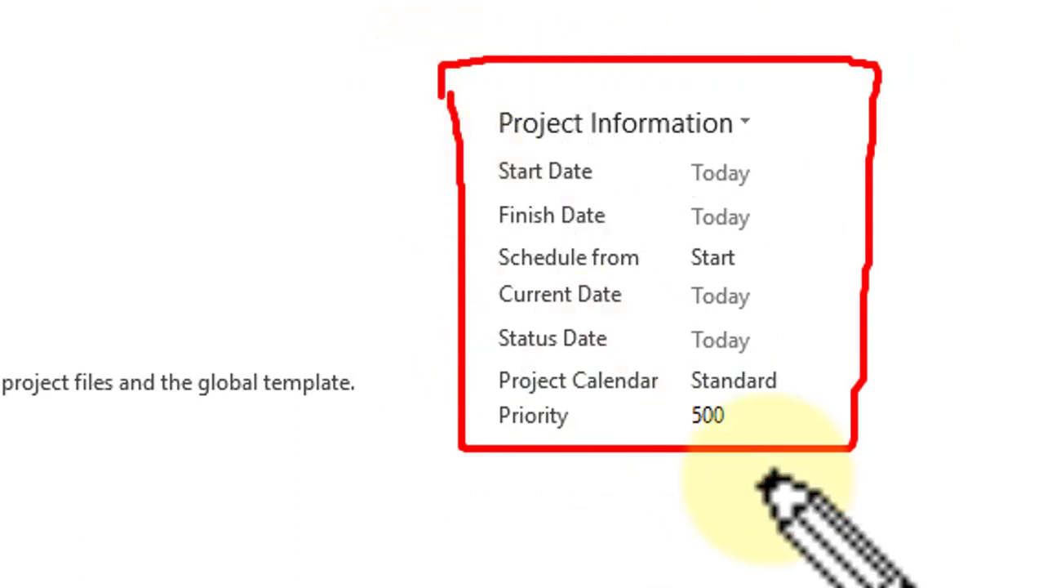
key("Escape")
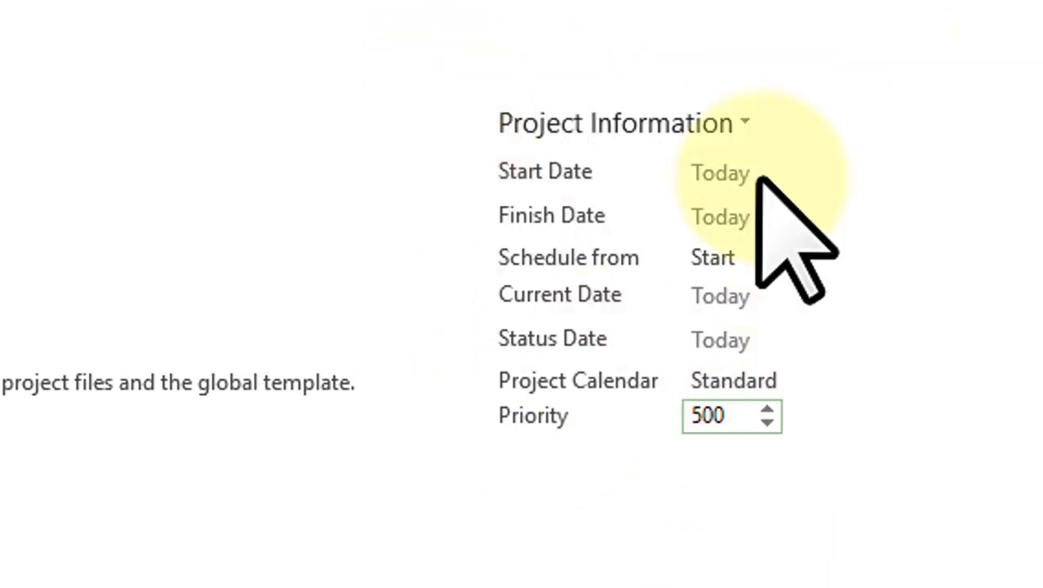
left_click(745, 122)
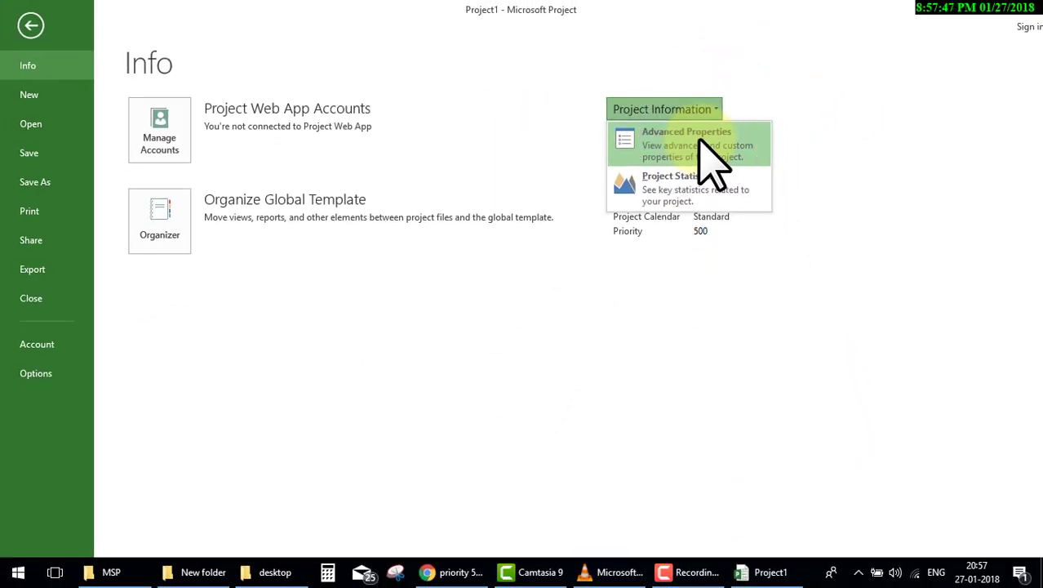
In Advanced Properties, enter title 'Day-2 tutorial', subject 'construction' and the author's name
left_click(700, 141)
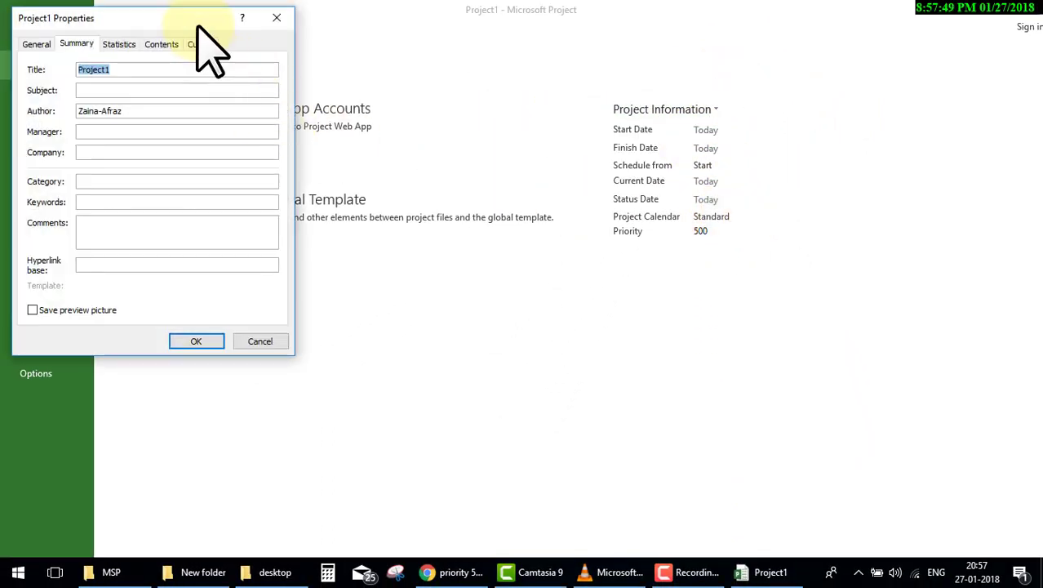
left_click_drag(196, 26, 479, 21)
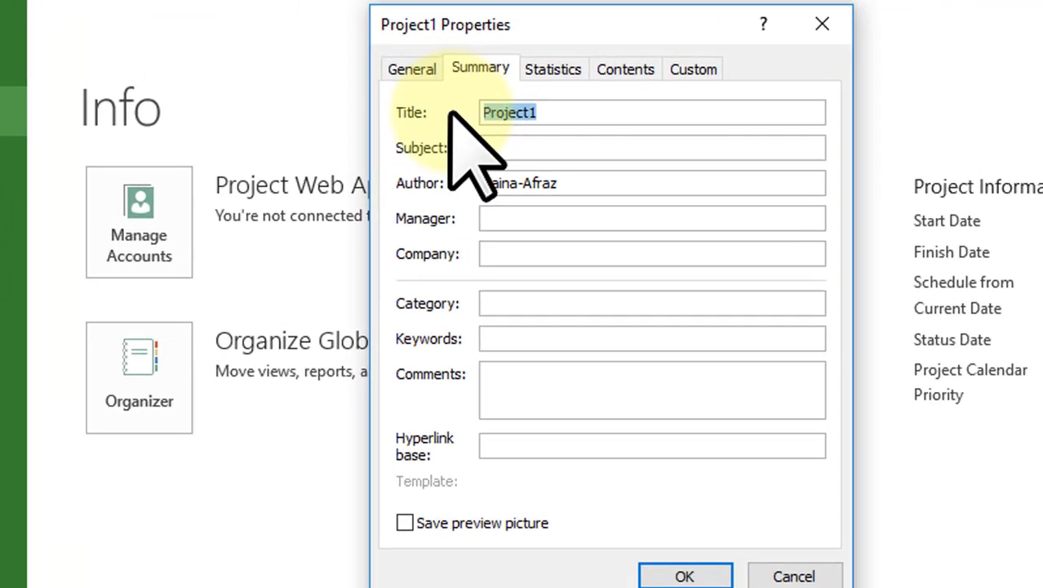
type("Day-")
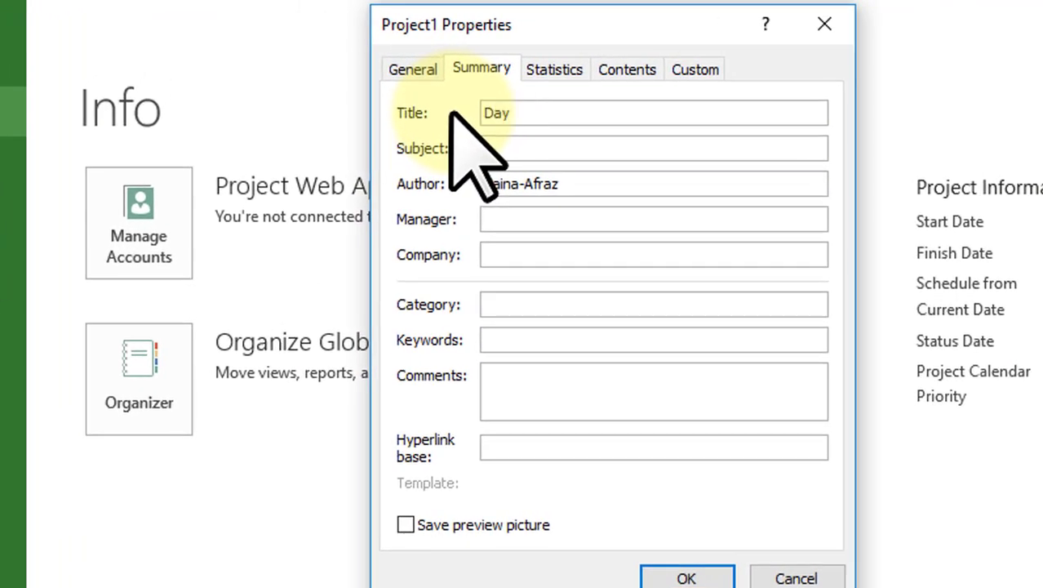
type("2 tu")
type("torial")
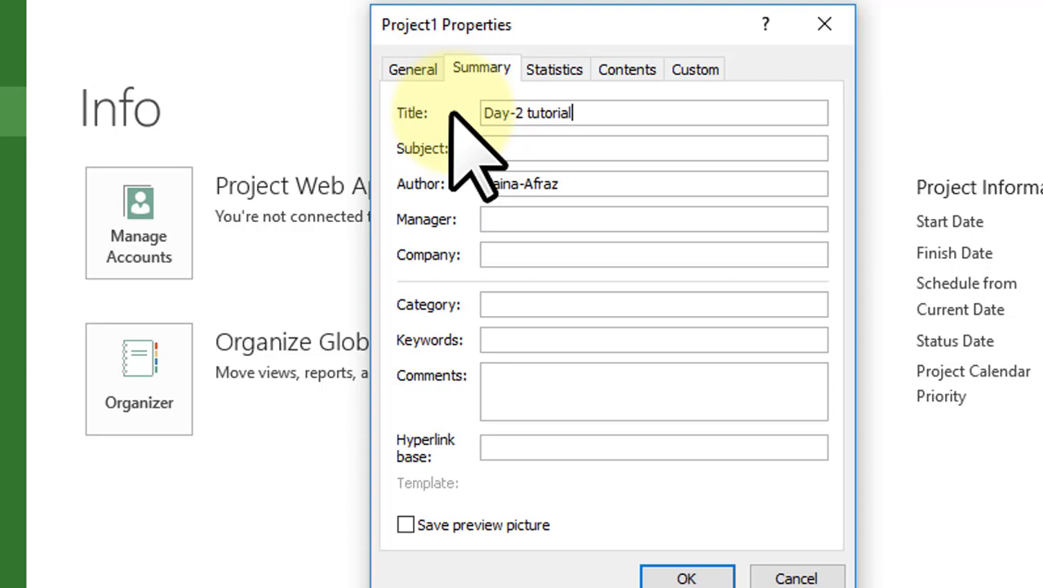
left_click(529, 148)
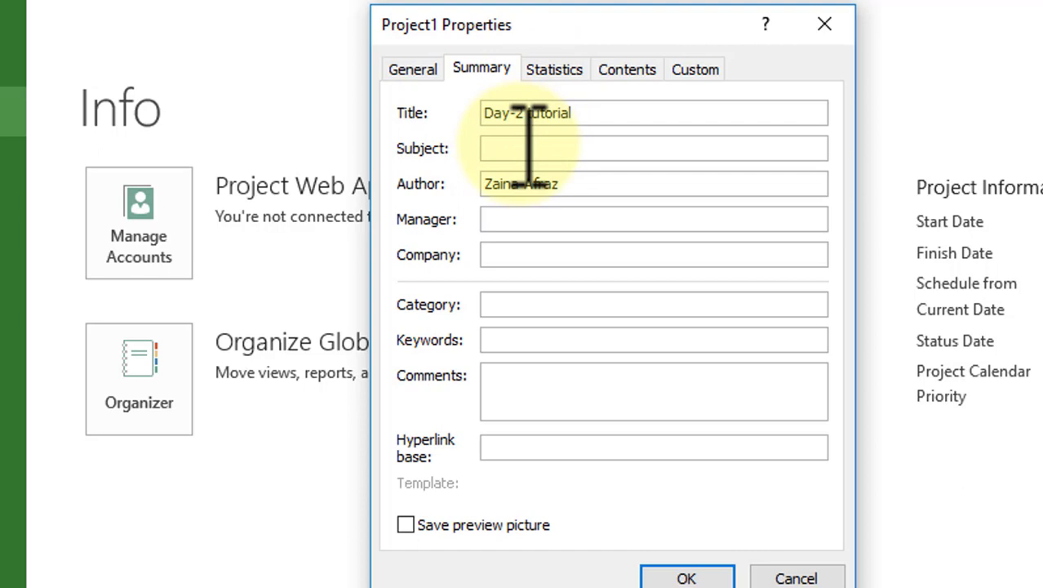
type("constru")
type("ction")
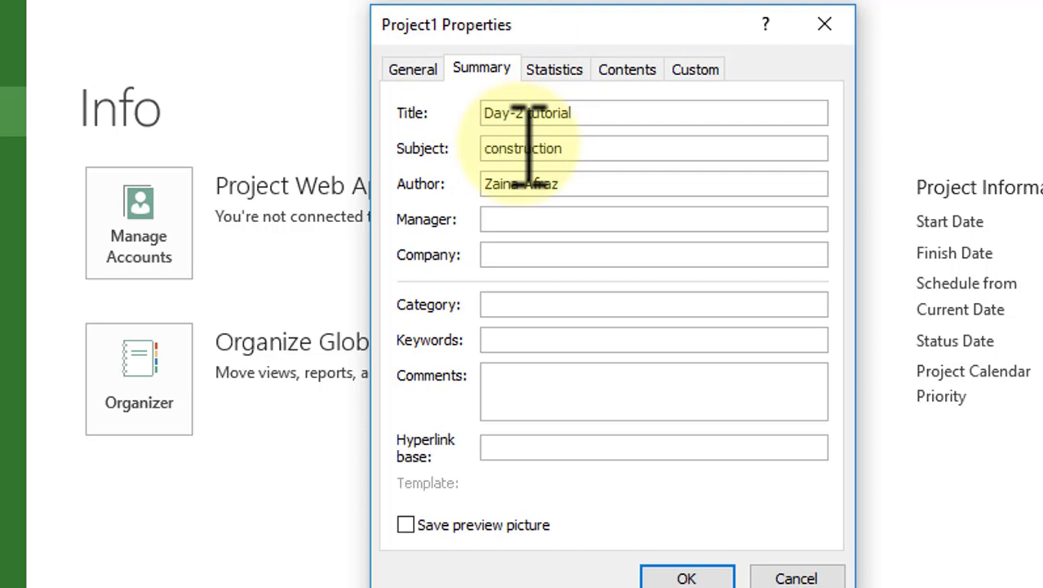
key("Tab")
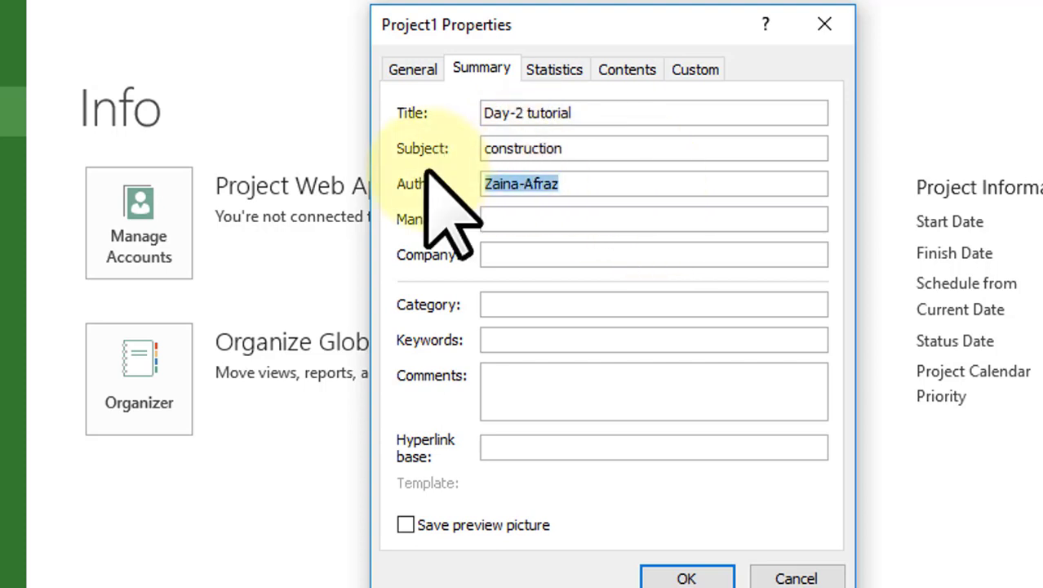
type("Vid")
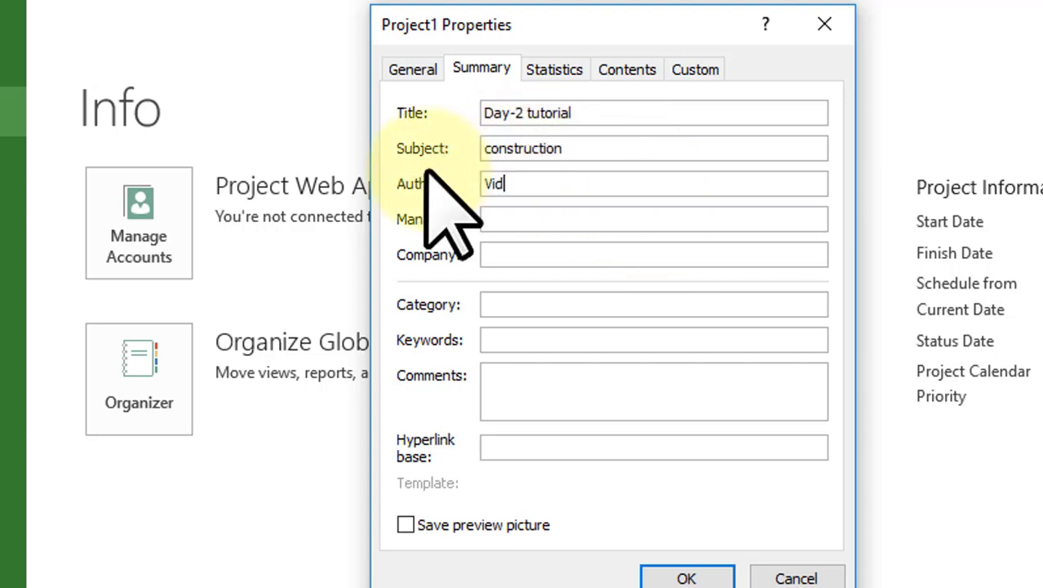
type("eoswor")
type("ld")
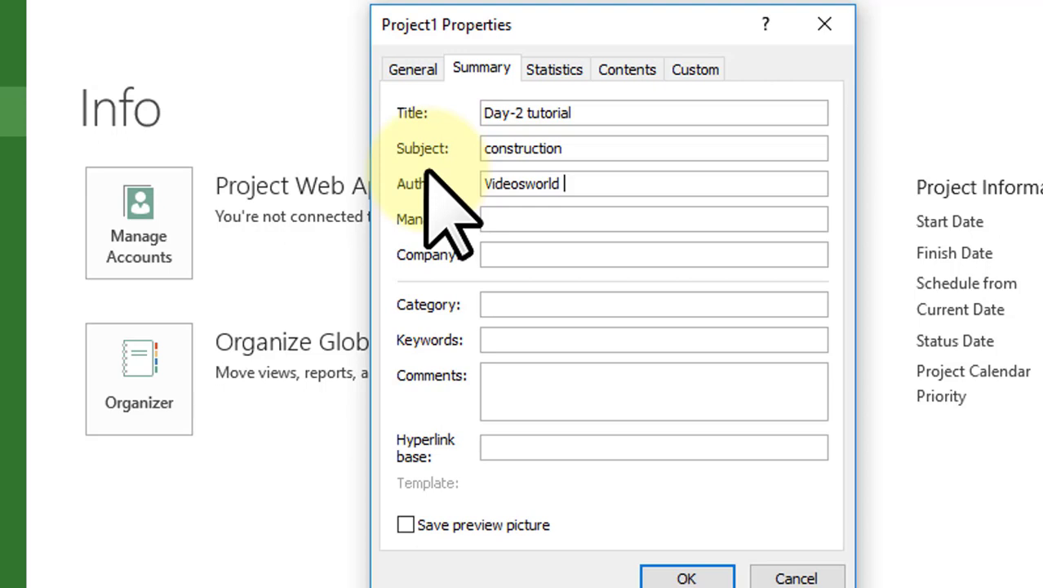
Fill in the Manager and Company fields, and copy 'construction' into Category
left_click(555, 216)
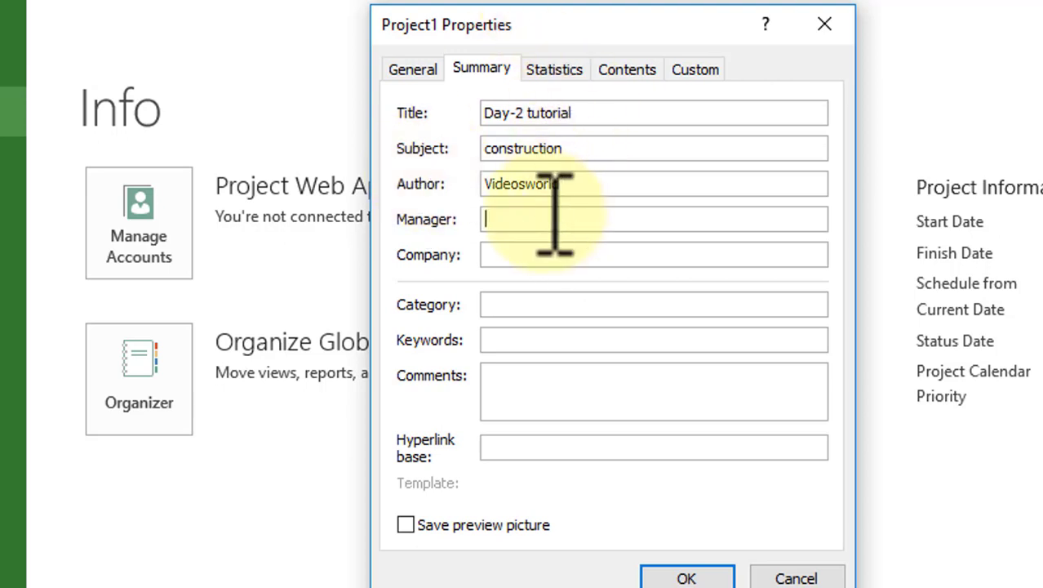
left_click_drag(561, 186, 436, 178)
key("ctrl+c")
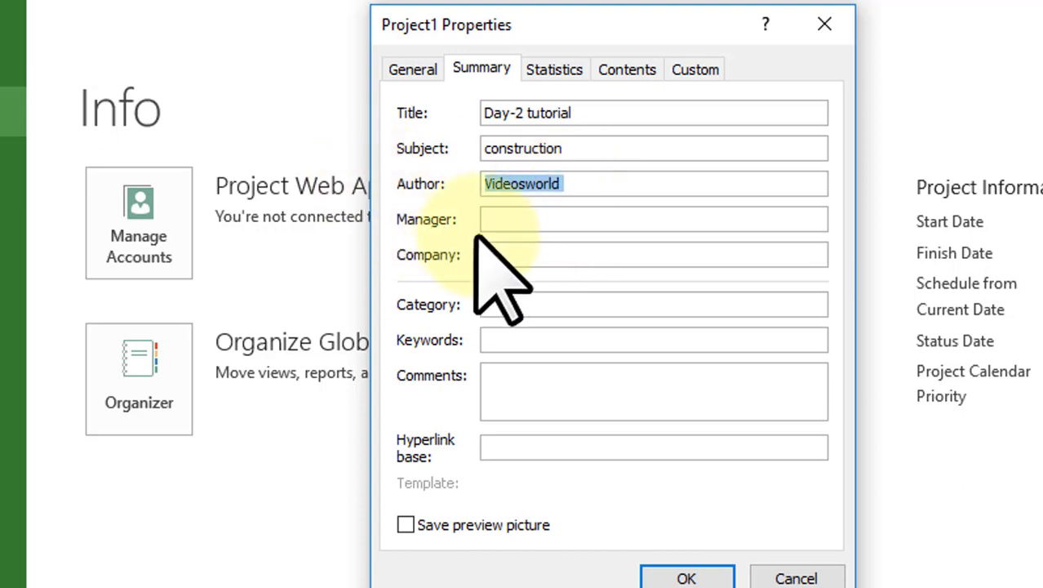
left_click(504, 220)
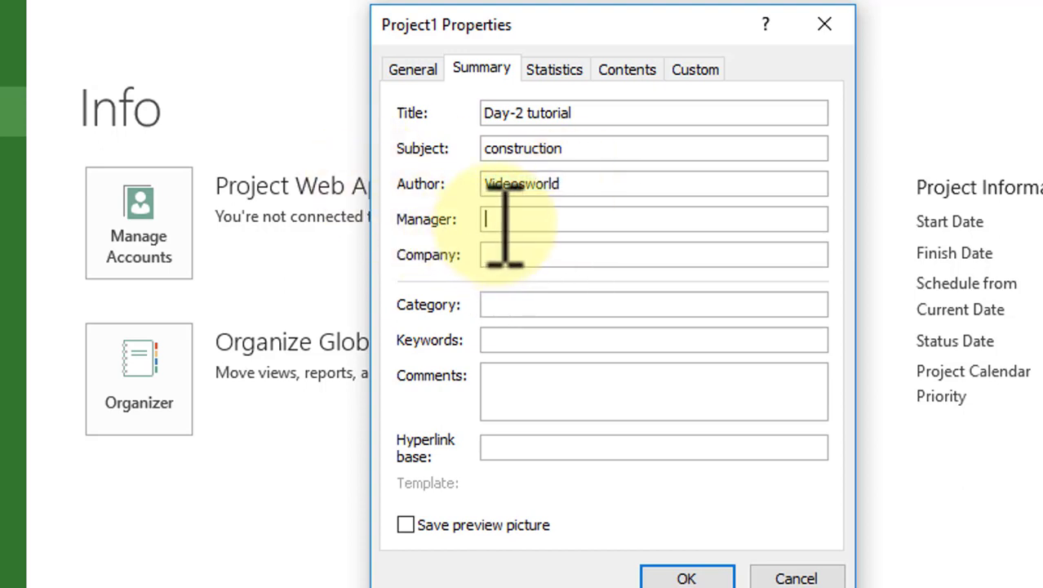
type("Aslam")
key("ctrl+v")
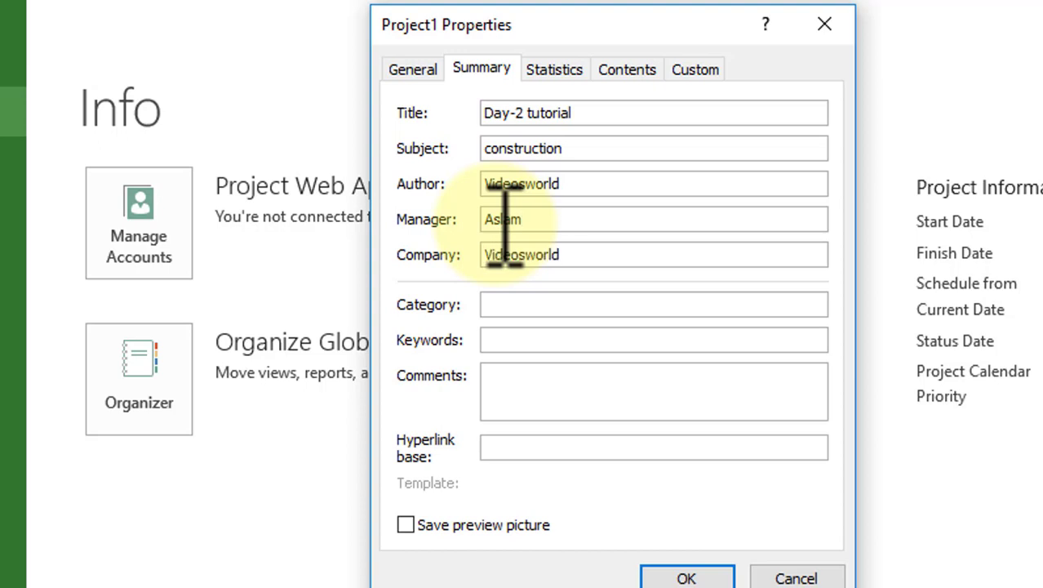
left_click_drag(577, 149, 457, 149)
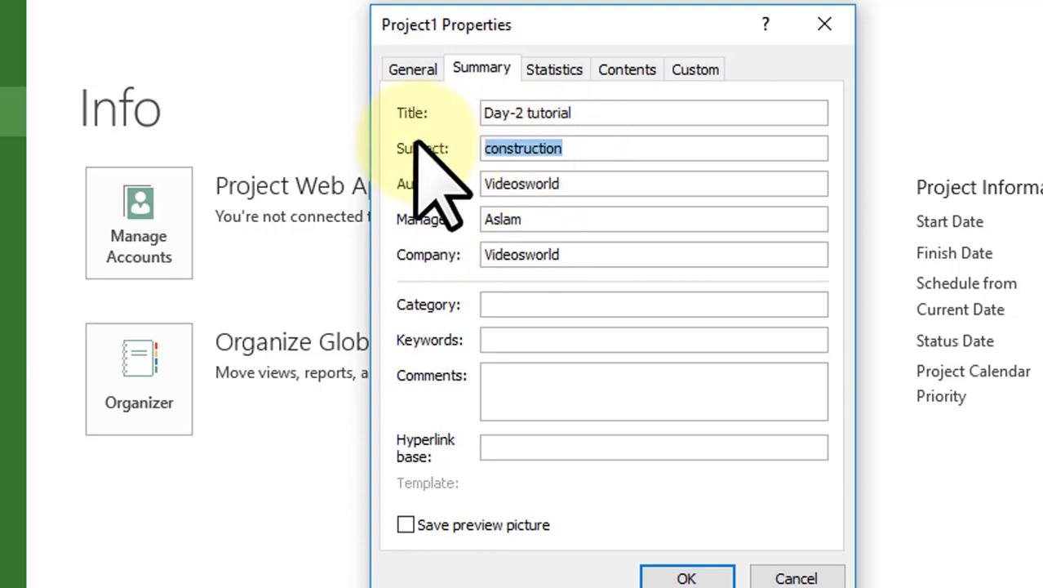
key("ctrl+c")
left_click(546, 304)
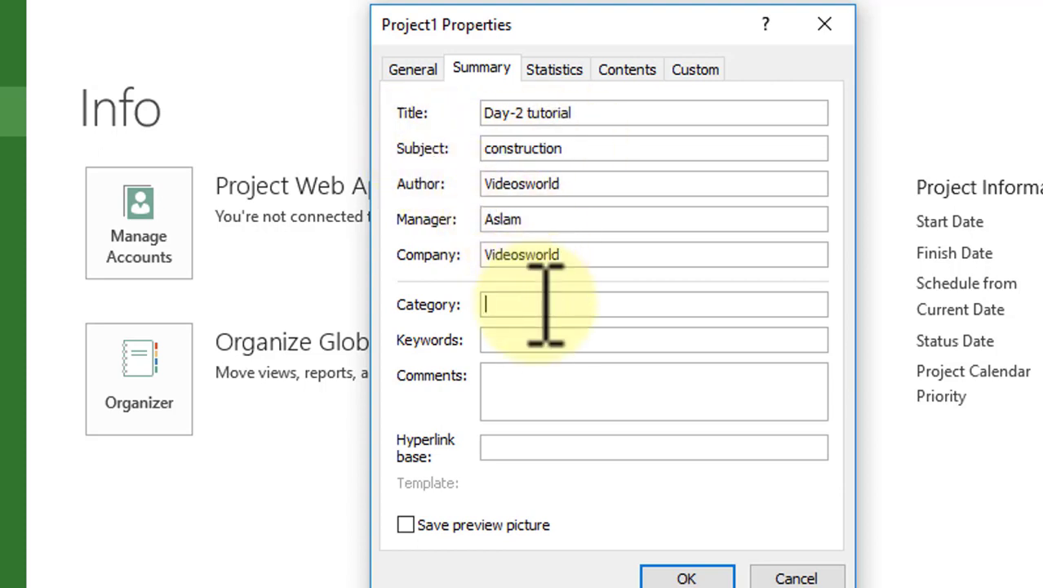
key("ctrl+v")
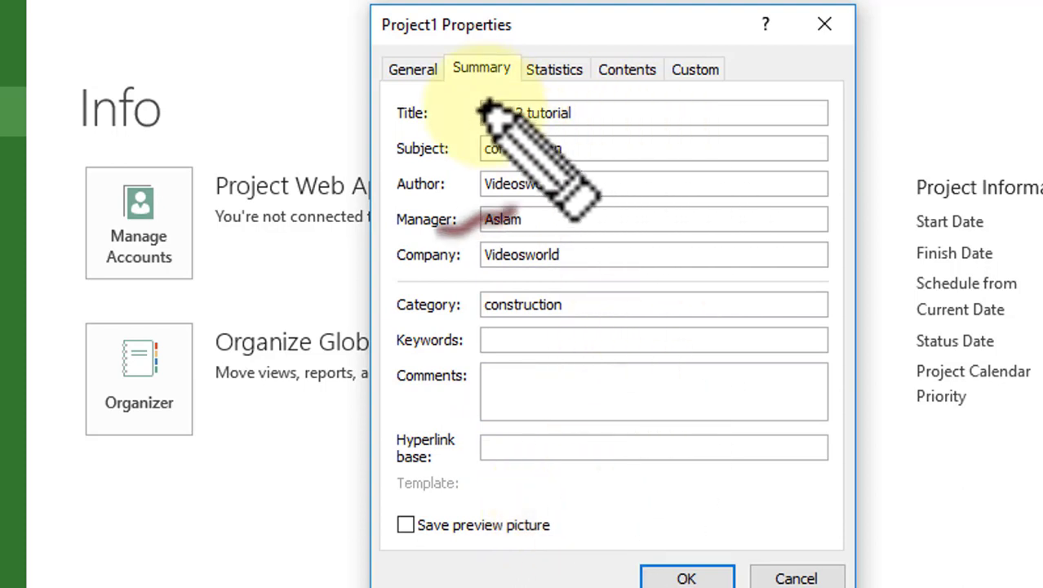
left_click_drag(472, 96, 483, 200)
left_click_drag(485, 304, 456, 99)
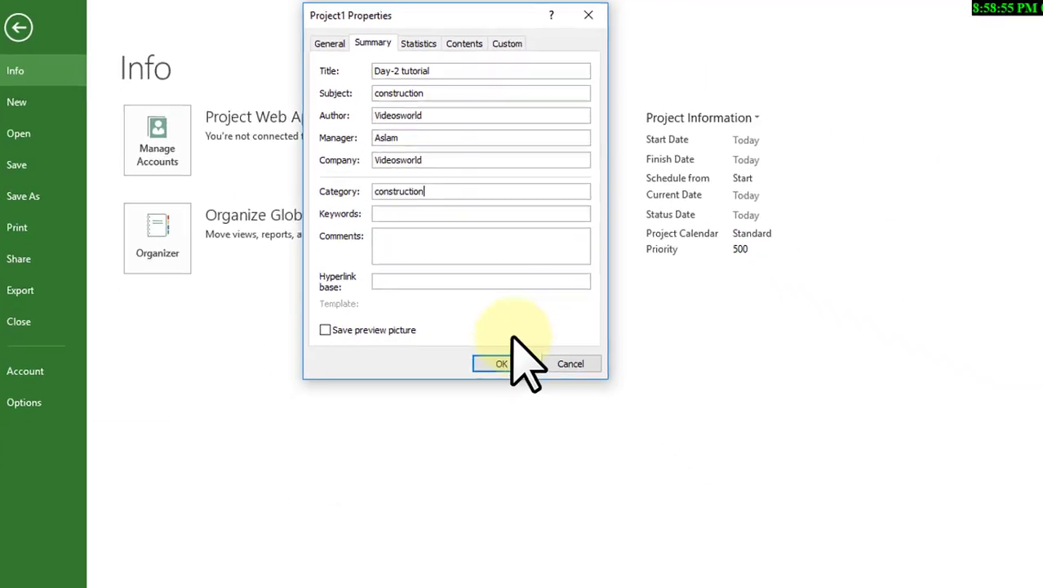
Save the Project1 properties with OK, returning to the Info page with Today dates
left_click(485, 339)
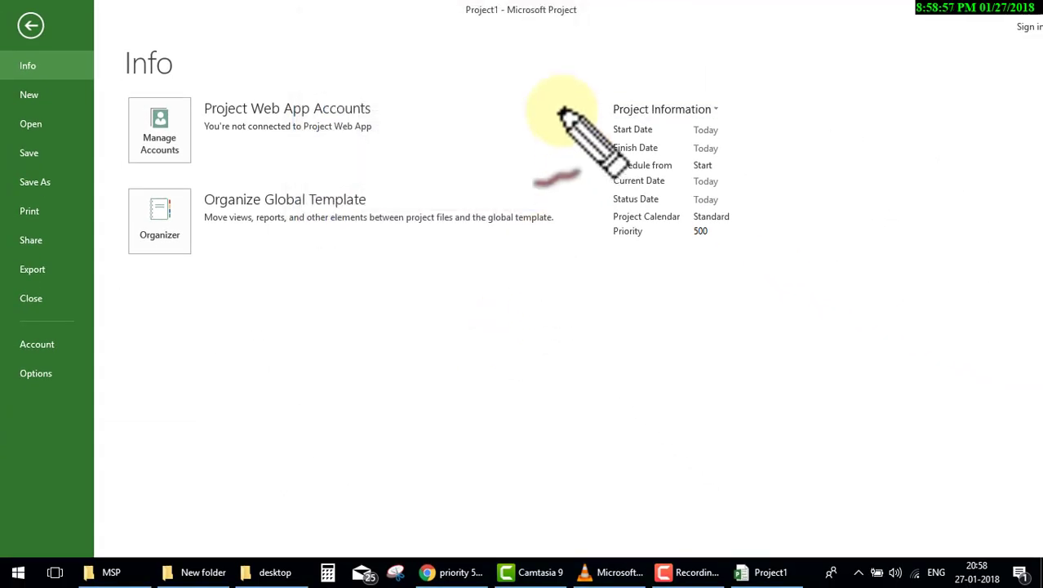
left_click_drag(600, 235, 553, 246)
left_click_drag(578, 89, 551, 82)
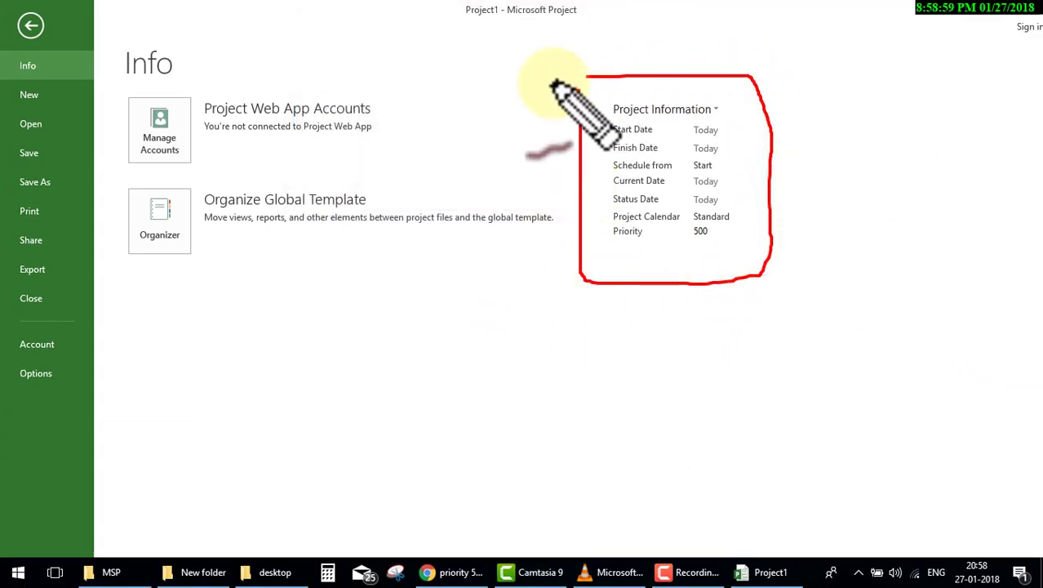
mouse_move(606, 98)
left_mouse_down()
mouse_move(725, 96)
mouse_move(609, 100)
left_mouse_up()
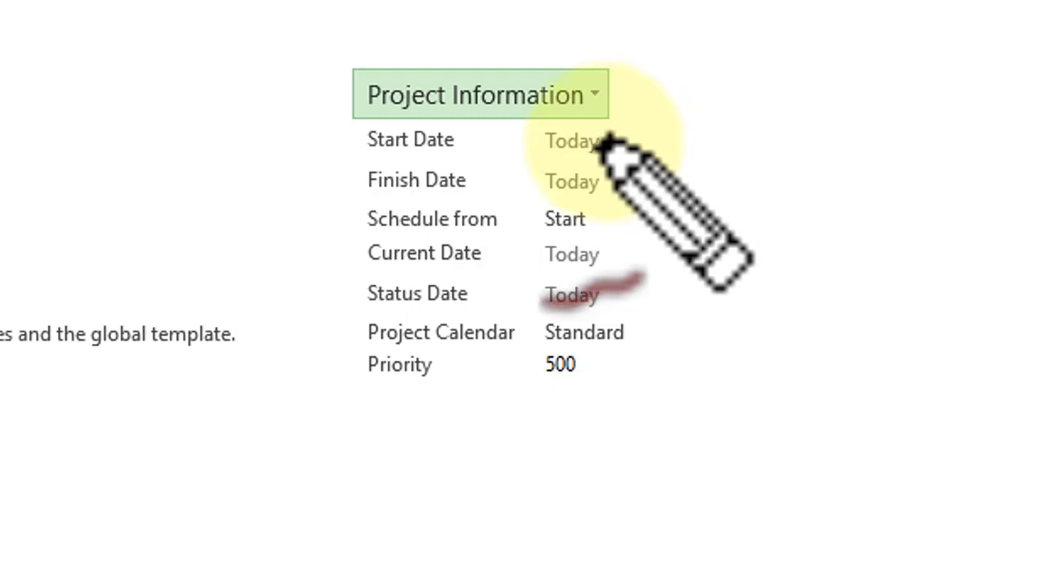
left_click_drag(604, 145, 746, 97)
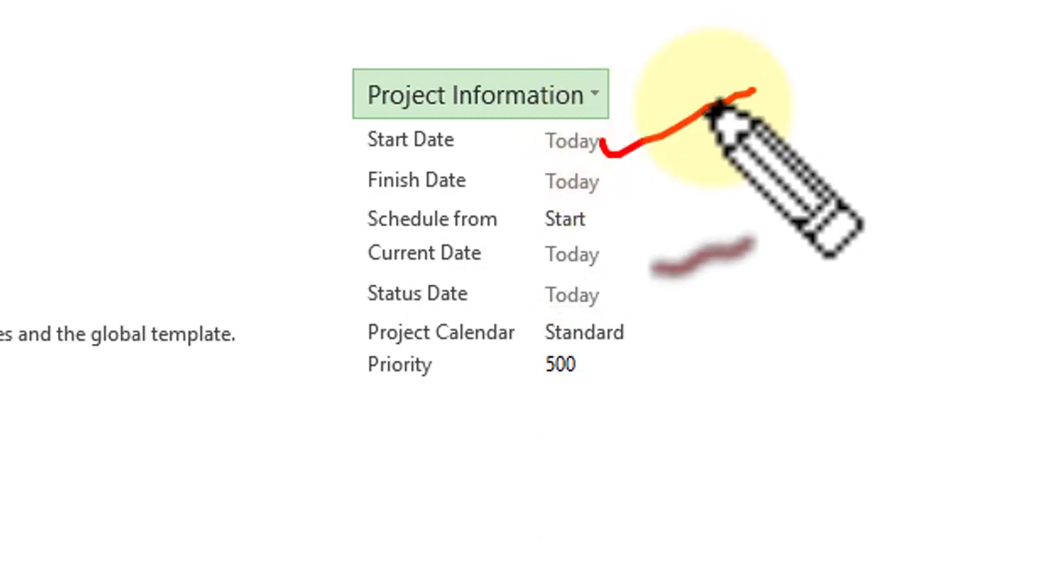
Set the project start date to 1 January 2018, scheduled from Project Start
left_click(663, 140)
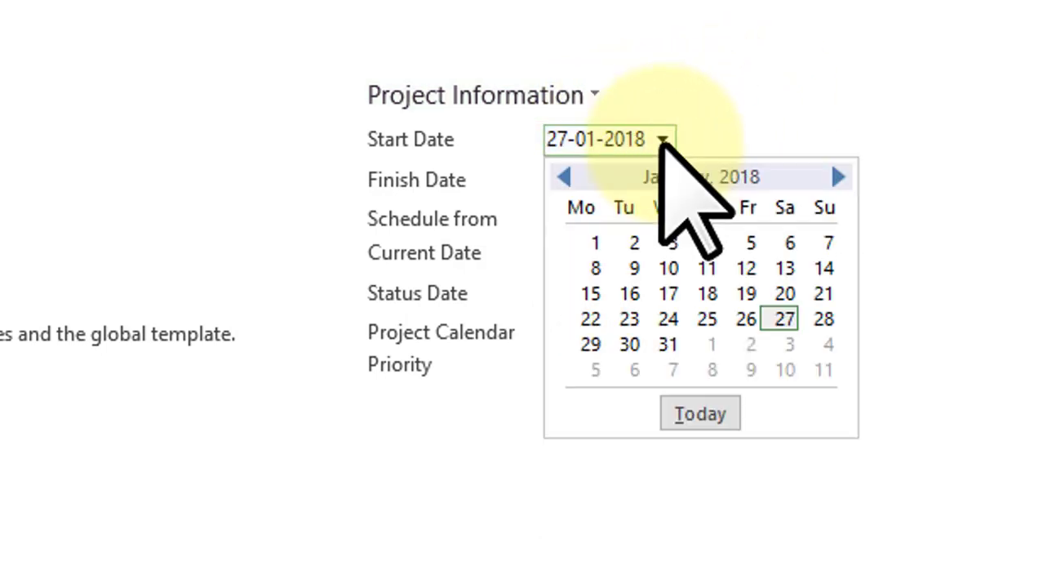
left_click(594, 236)
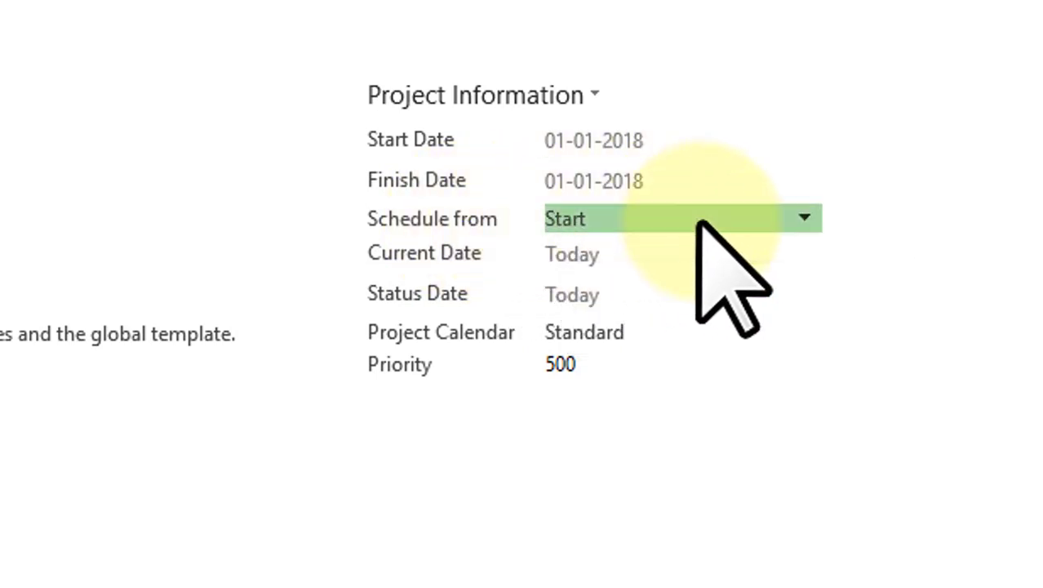
left_click(700, 222)
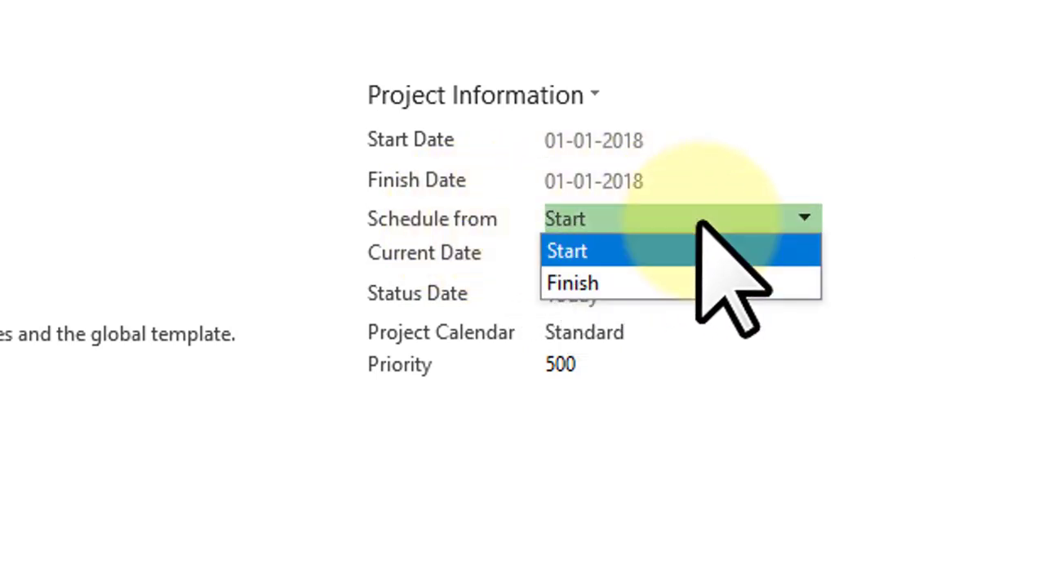
left_click(643, 250)
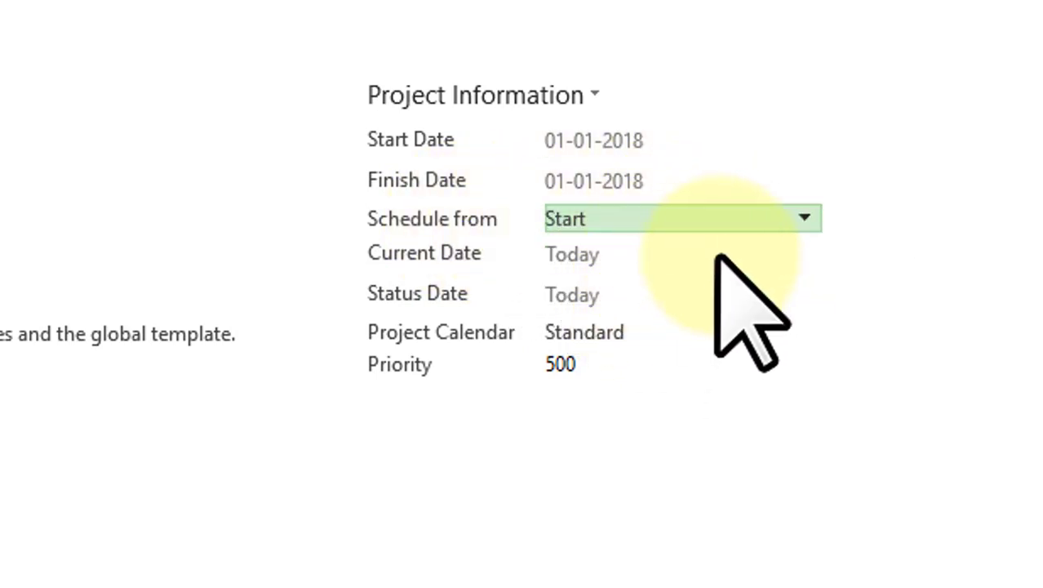
Keep current and status dates at Today and the Standard calendar, then return to the Gantt chart
left_click(660, 260)
left_click(663, 255)
left_click(662, 254)
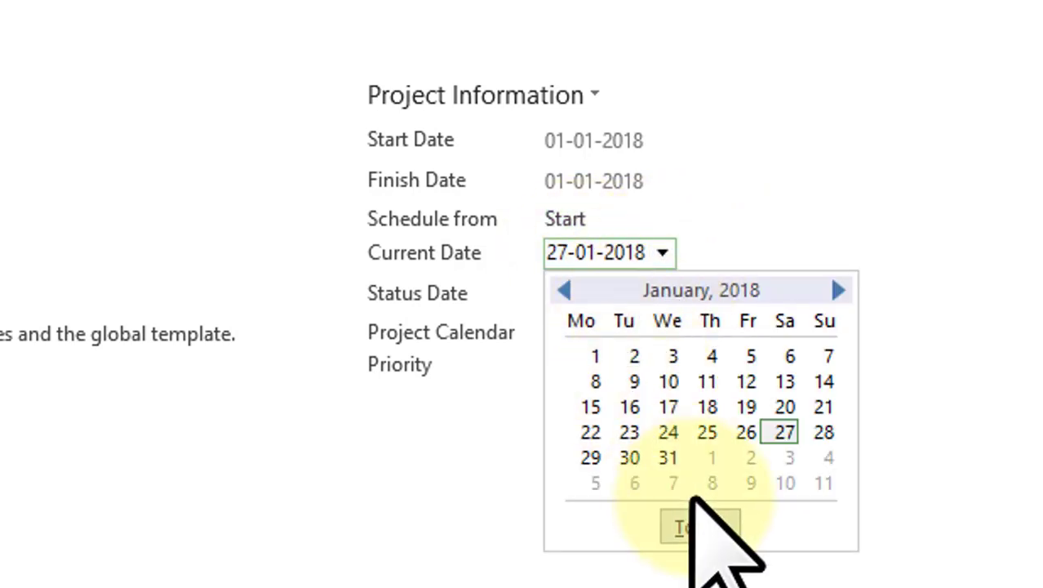
left_click(694, 522)
left_click(657, 299)
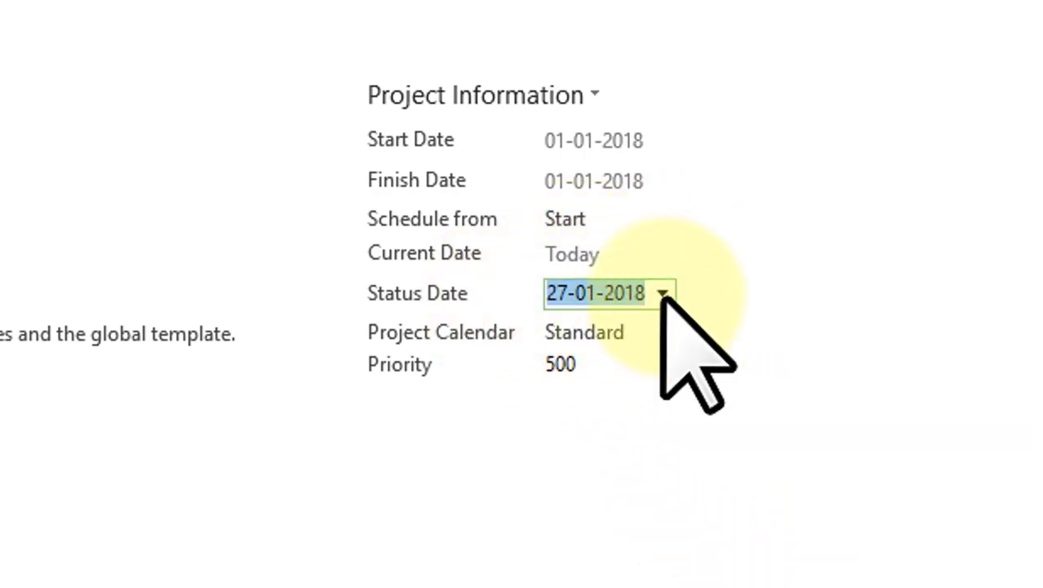
left_click(663, 296)
left_click(682, 562)
left_click(639, 336)
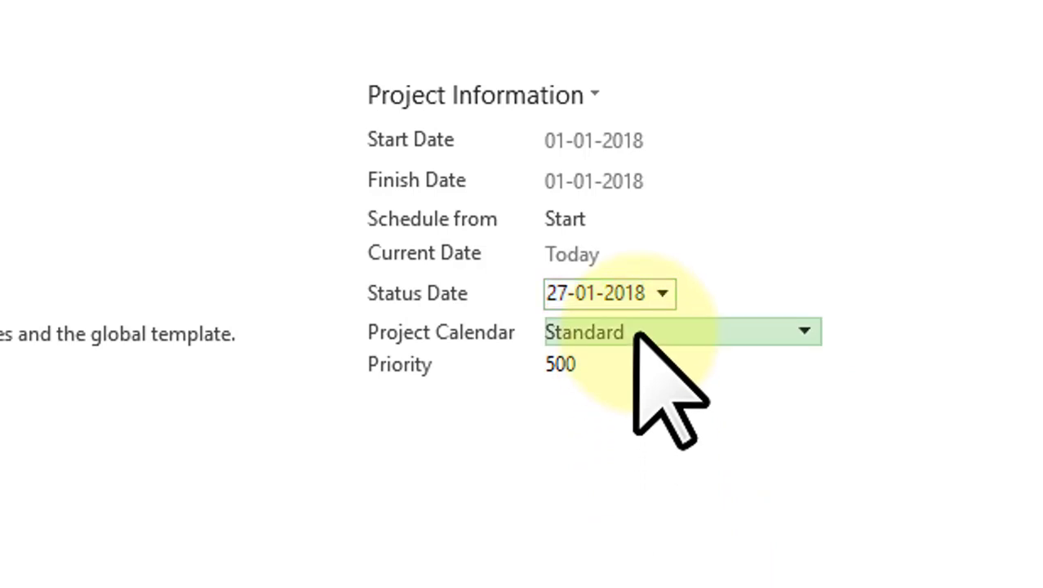
left_click(672, 331)
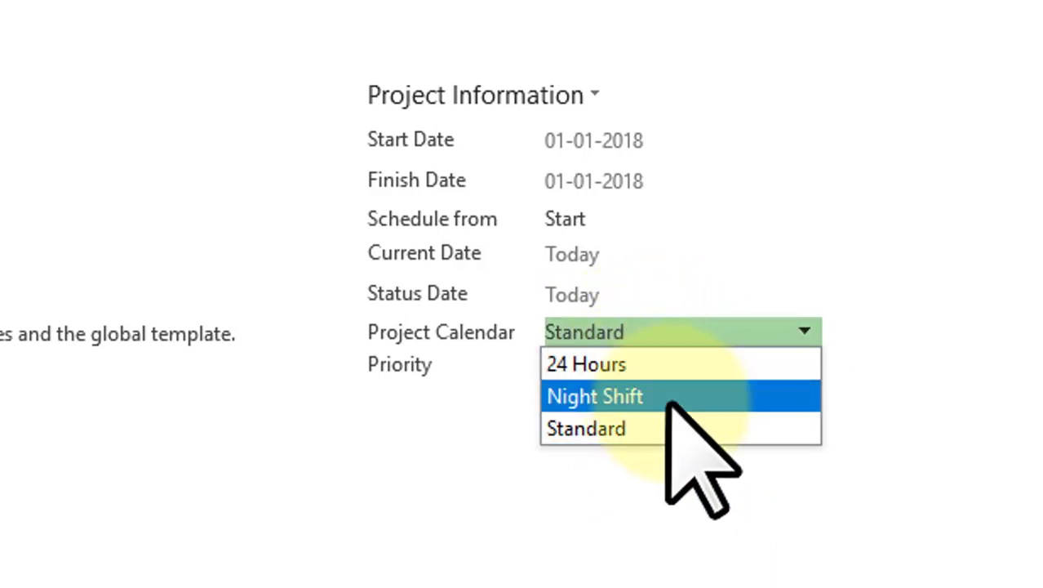
left_click(628, 430)
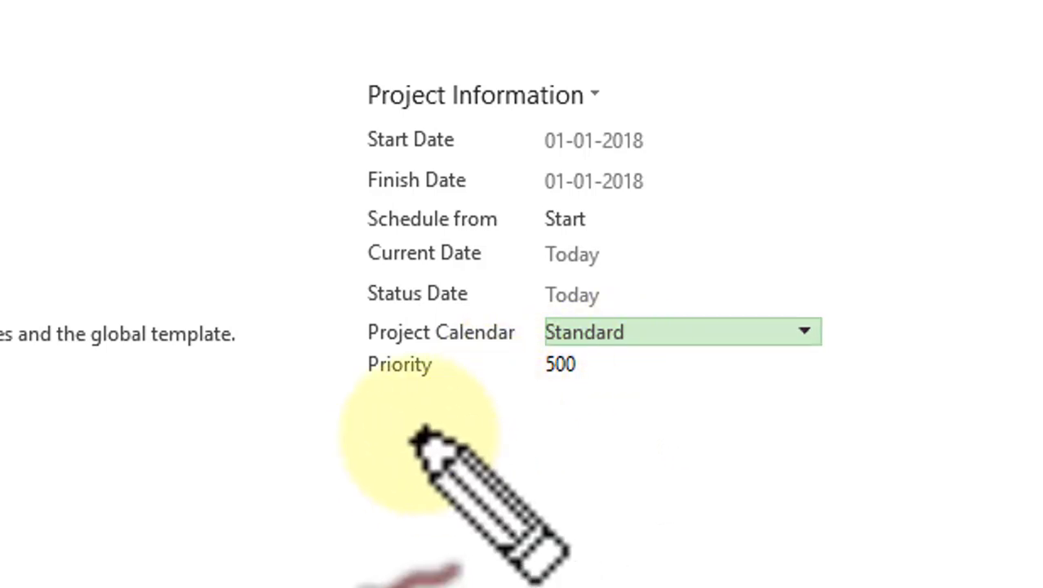
mouse_move(349, 406)
left_mouse_down()
mouse_move(578, 343)
mouse_move(331, 377)
mouse_move(341, 407)
left_mouse_up()
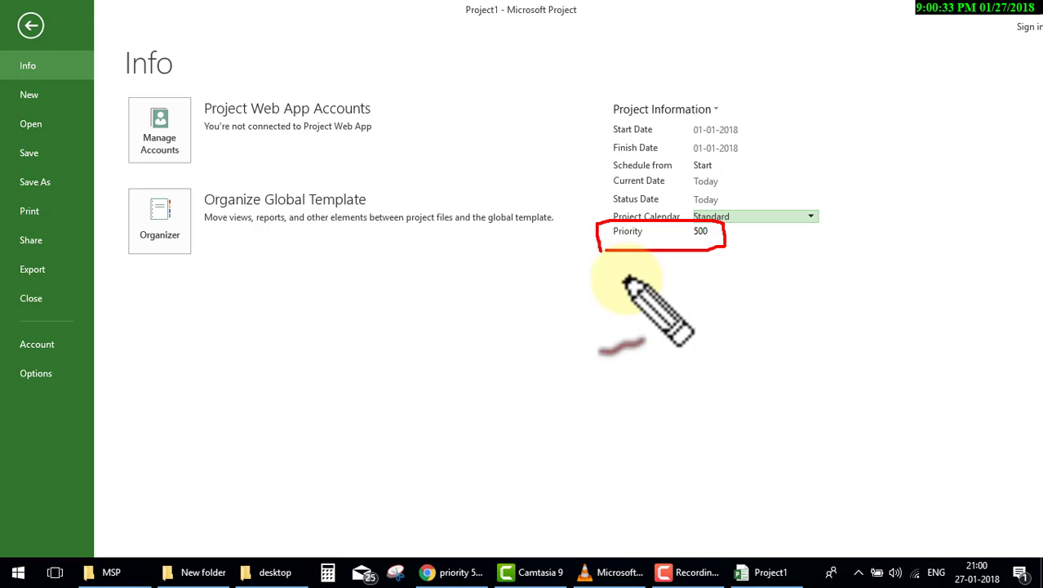
key("Escape")
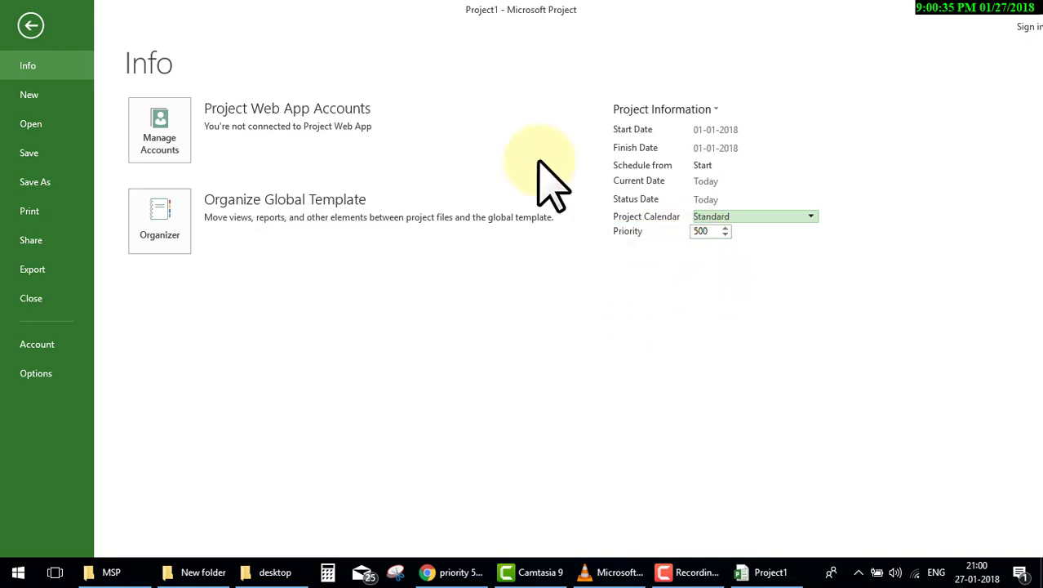
left_click(33, 26)
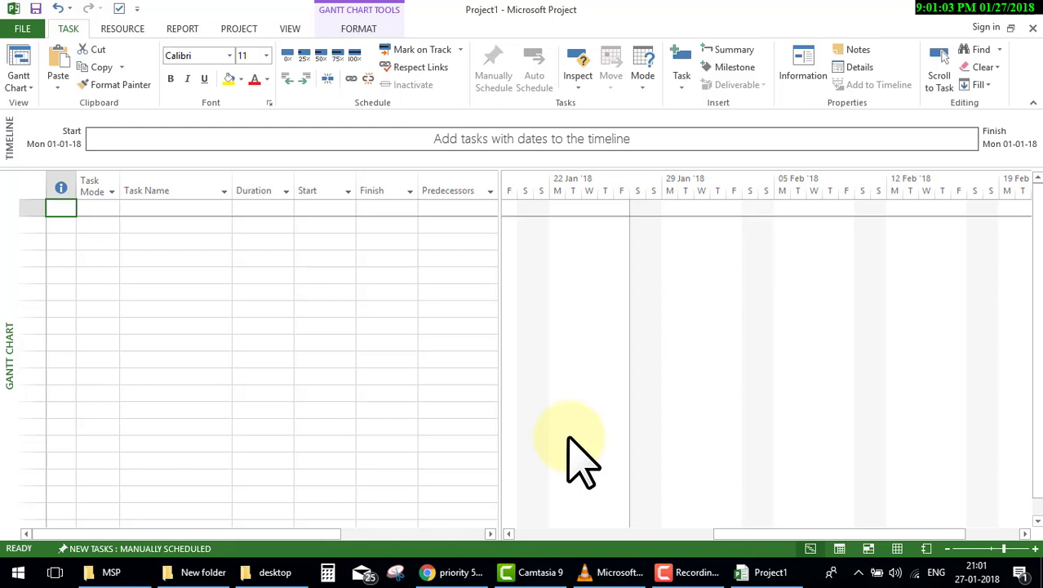
Open Change Working Time from the Project tab, showing the Standard calendar for January 2018
left_click(231, 33)
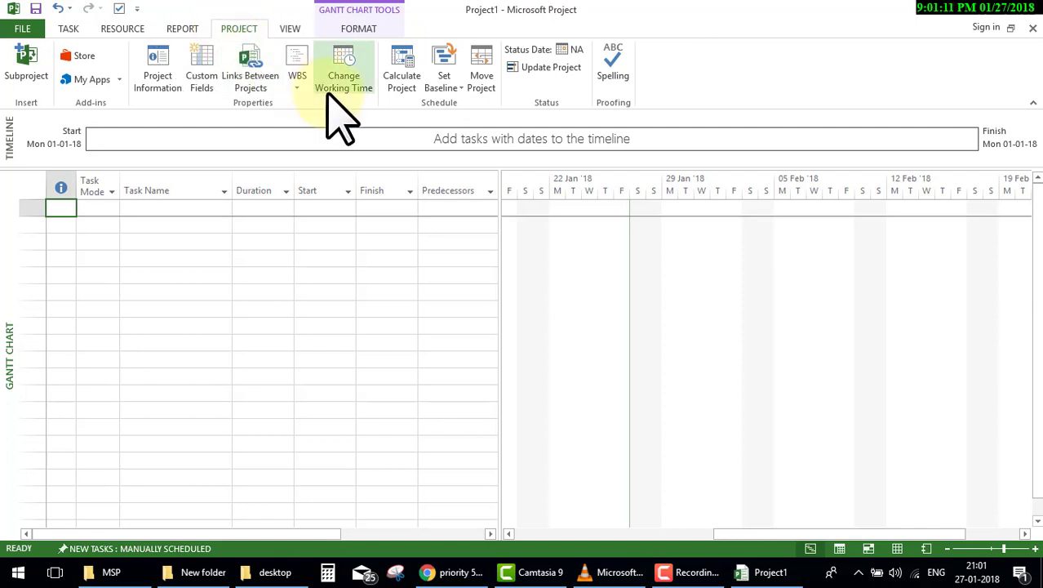
key("ctrl+shift+d")
left_click_drag(333, 116, 289, 127)
left_click_drag(314, 49, 378, 44)
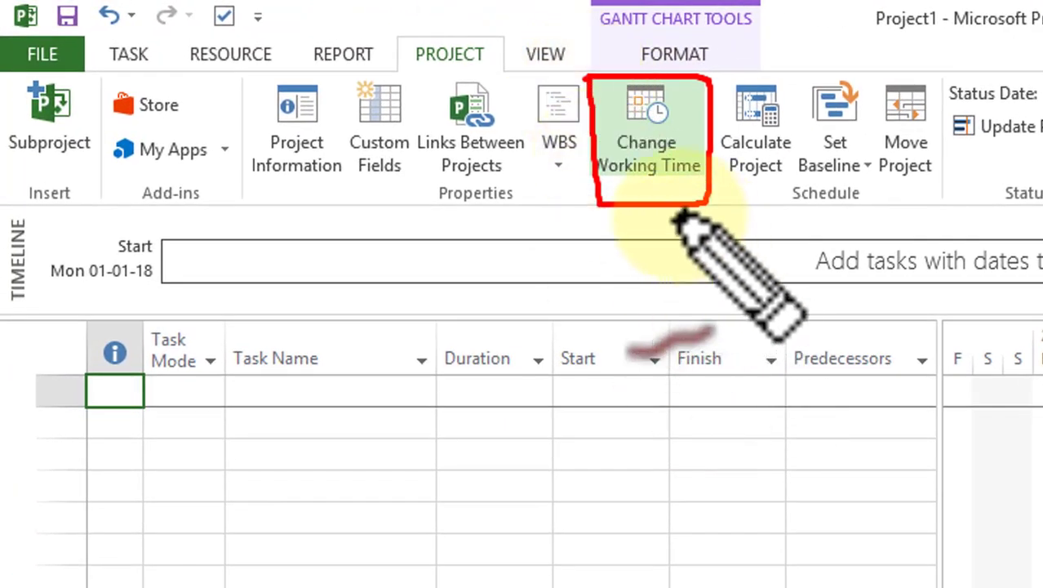
mouse_move(646, 300)
left_mouse_down()
mouse_move(673, 208)
mouse_move(718, 384)
left_mouse_up()
left_click_drag(671, 217, 729, 251)
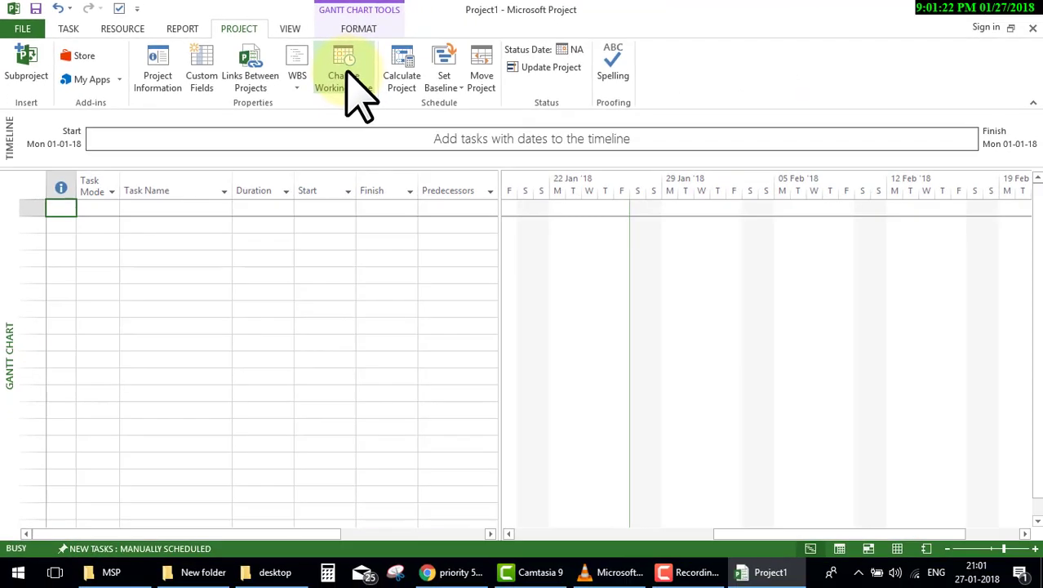
left_click(346, 82)
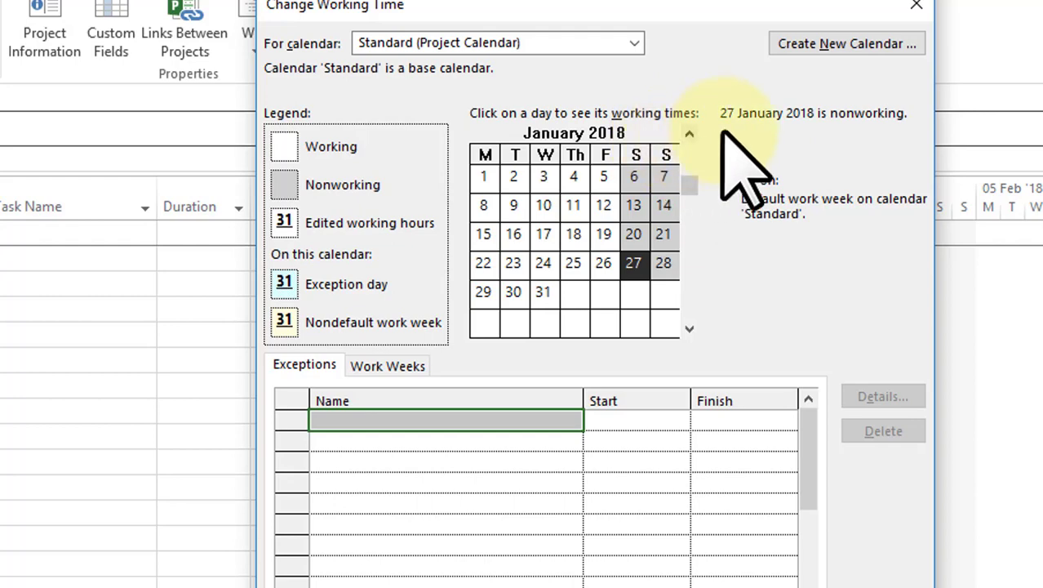
Create a base calendar named 'School building' as a copy of Standard
left_click(830, 41)
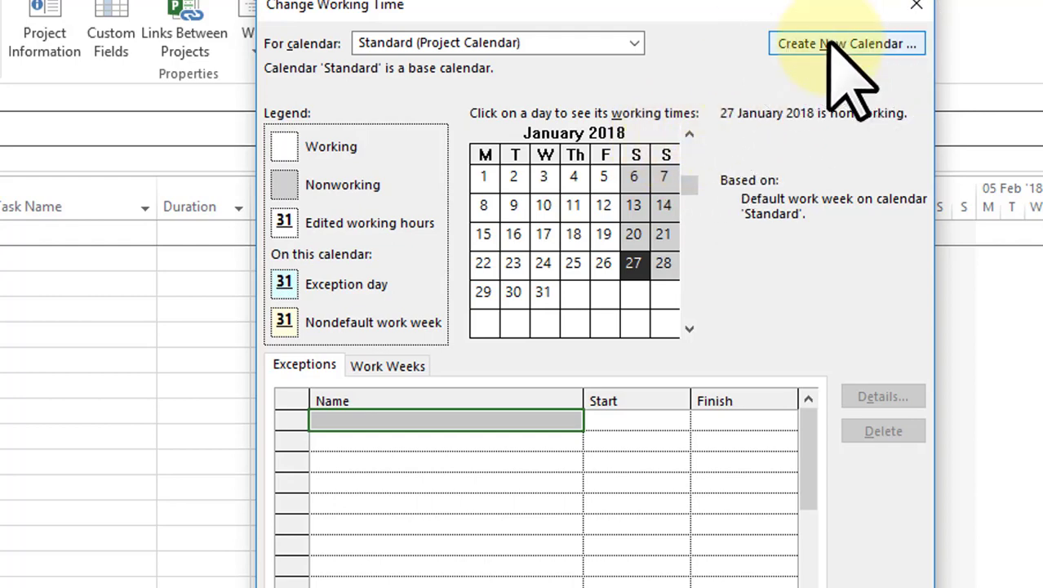
mouse_move(747, 20)
left_mouse_down()
mouse_move(864, 77)
mouse_move(752, 14)
left_mouse_up()
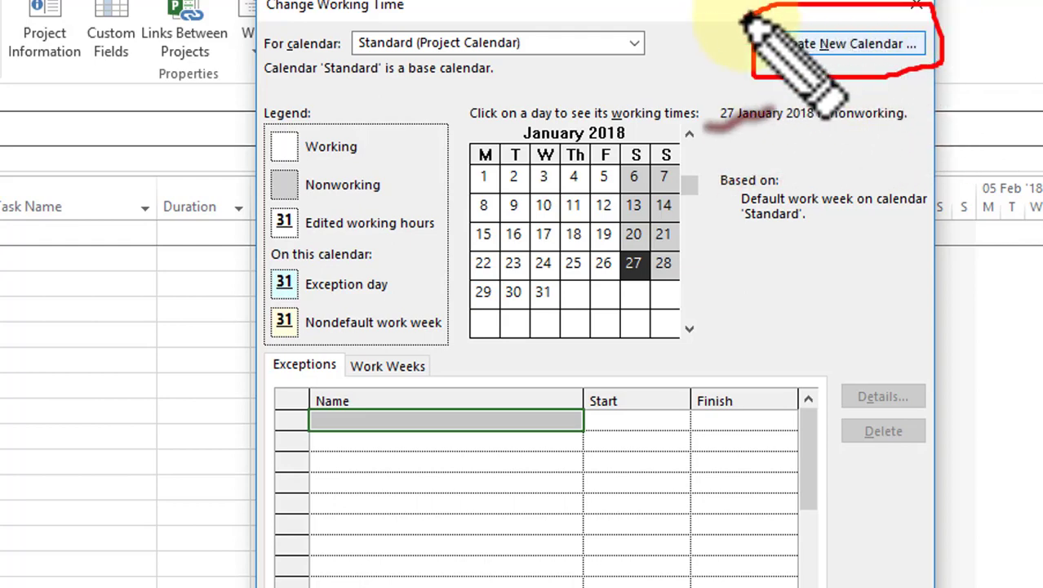
left_click(825, 44)
left_click(600, 311)
left_click_drag(600, 310, 442, 311)
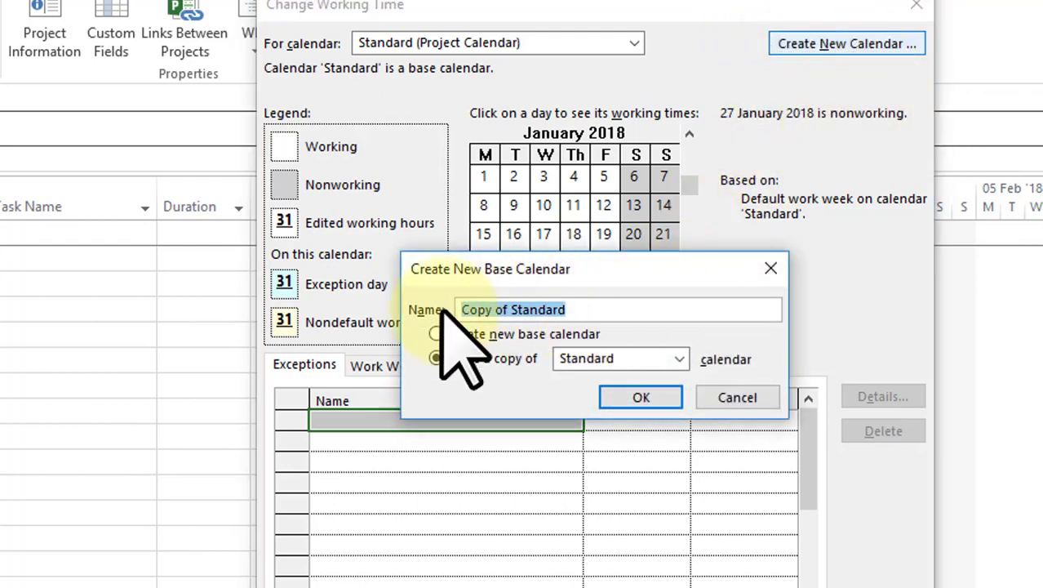
type("Schoo")
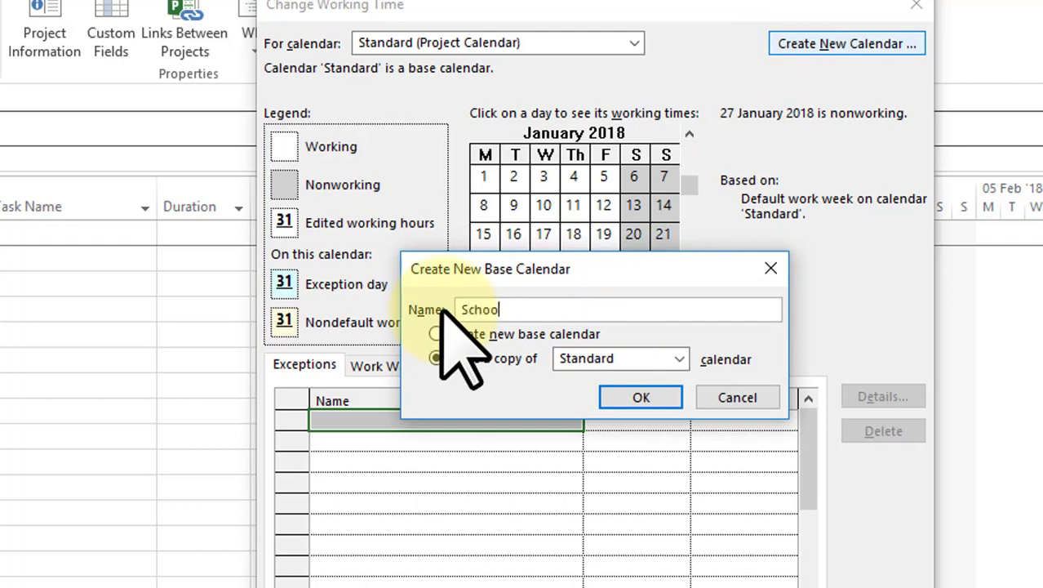
type("l buildi")
type("ng")
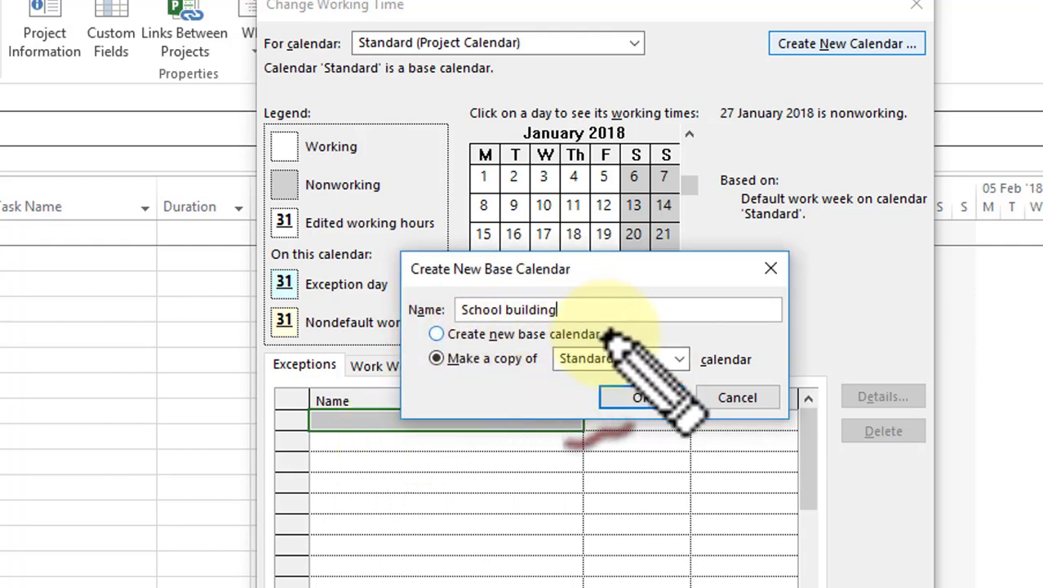
left_click_drag(604, 334, 682, 334)
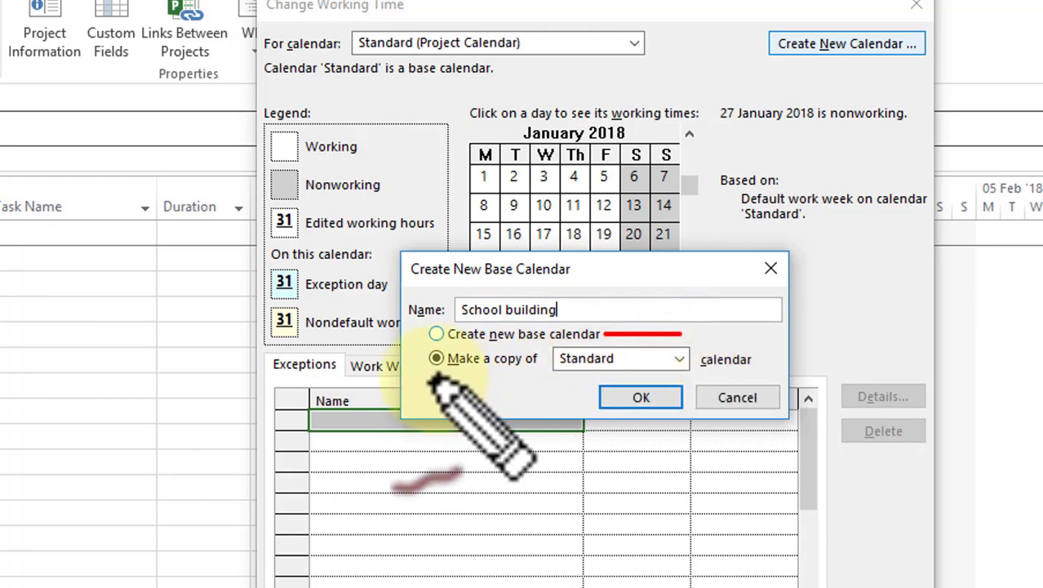
mouse_move(431, 377)
left_mouse_down()
mouse_move(633, 377)
mouse_move(694, 342)
mouse_move(430, 353)
mouse_move(437, 384)
left_mouse_up()
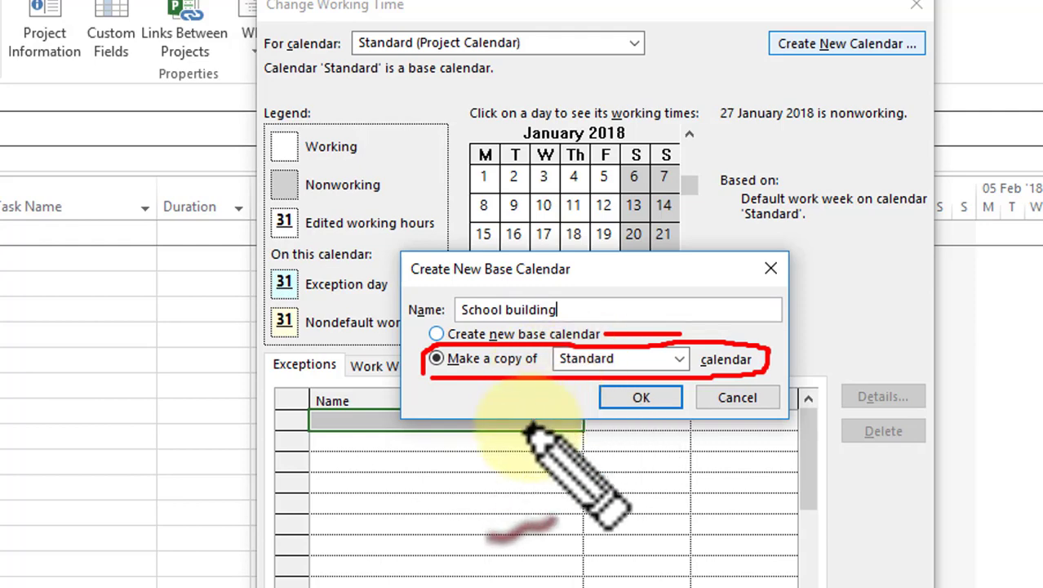
left_click(641, 397)
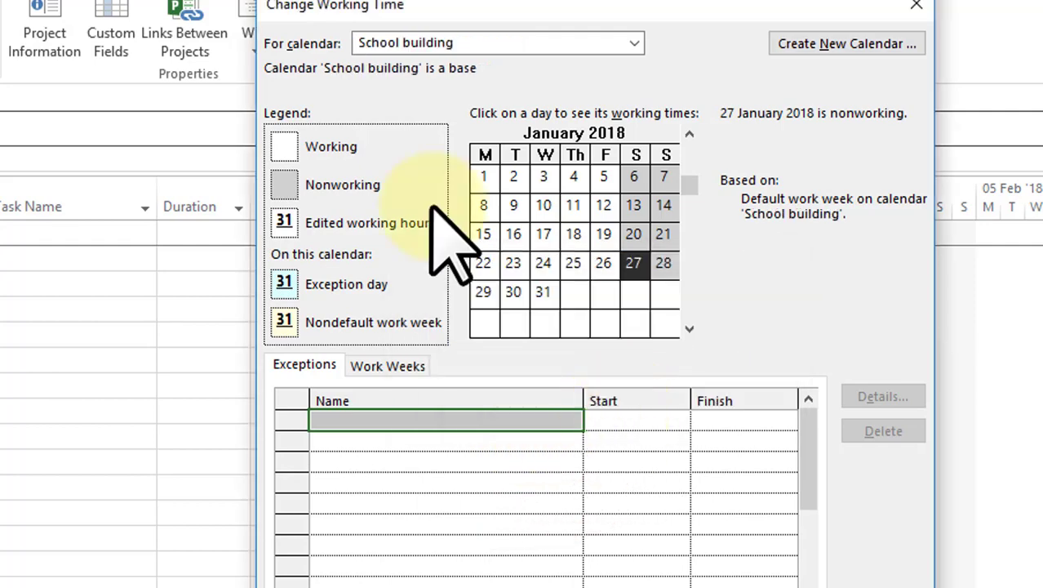
Page the School building calendar preview month by month back to January 2018
left_click_drag(322, 192, 392, 176)
mouse_move(343, 24)
left_mouse_down()
mouse_move(359, 82)
mouse_move(664, 70)
mouse_move(666, 13)
left_mouse_up()
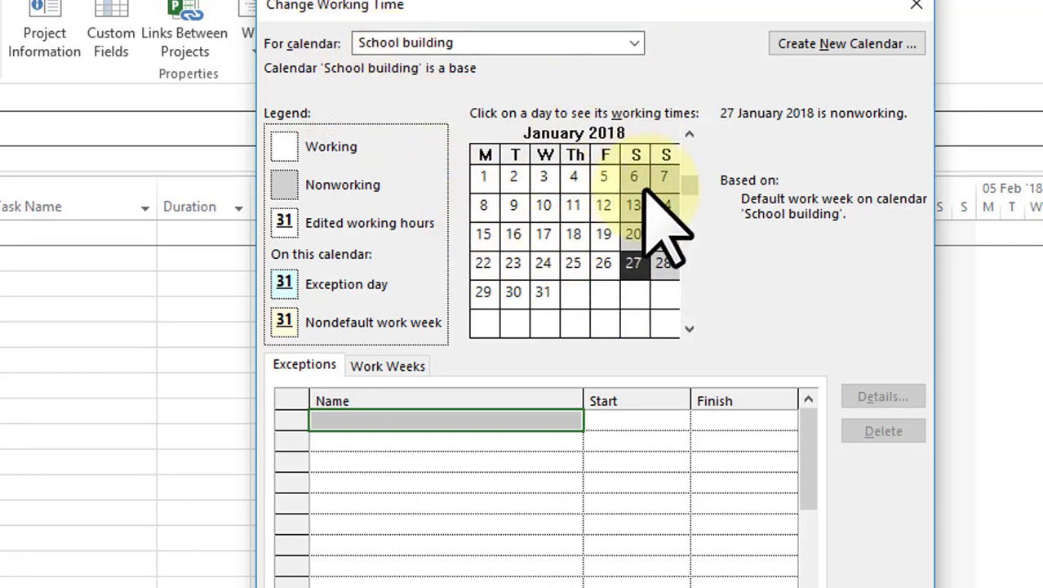
left_click(688, 329)
left_click(688, 329)
left_click(688, 329)
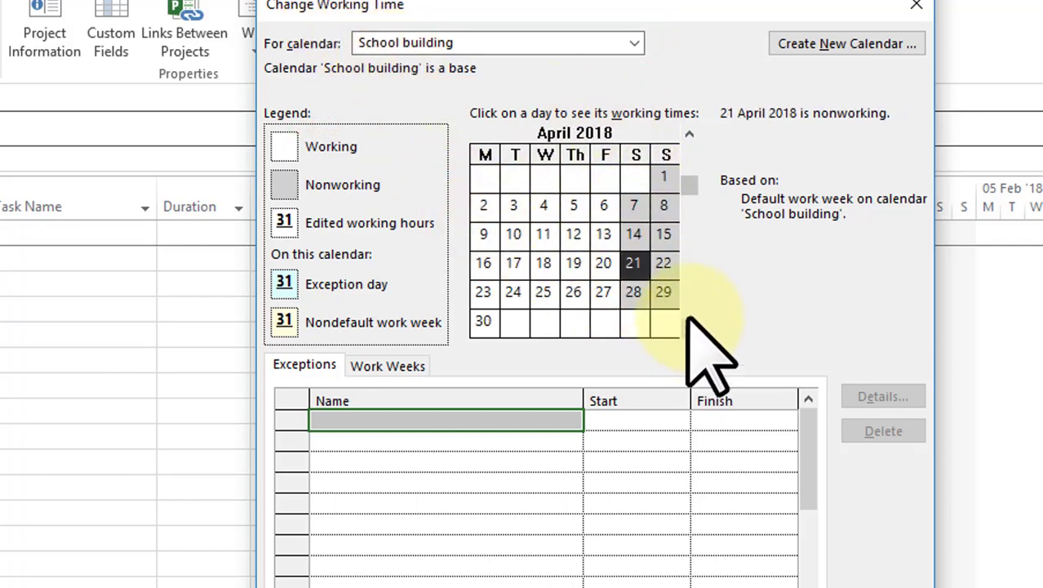
left_click_drag(690, 183, 690, 155)
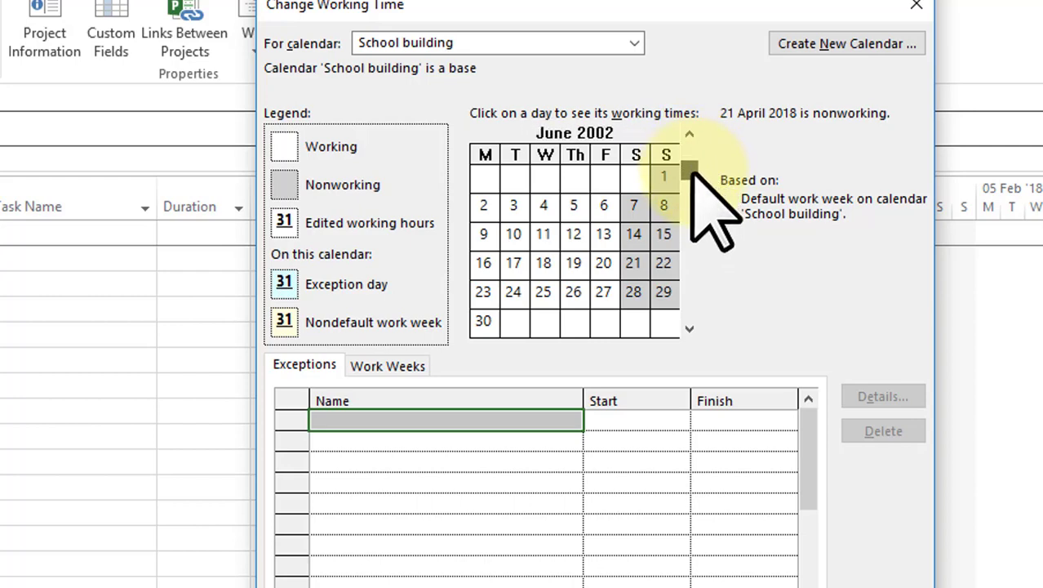
mouse_move(693, 173)
left_mouse_down()
mouse_move(690, 189)
mouse_move(690, 167)
left_mouse_up()
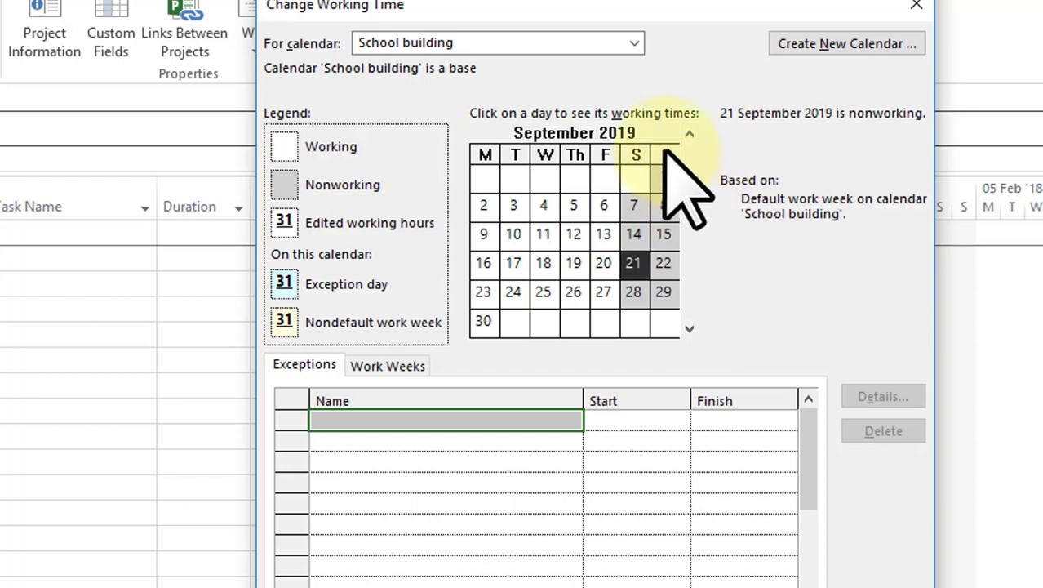
left_click(689, 133)
left_click(633, 262)
left_click(688, 135)
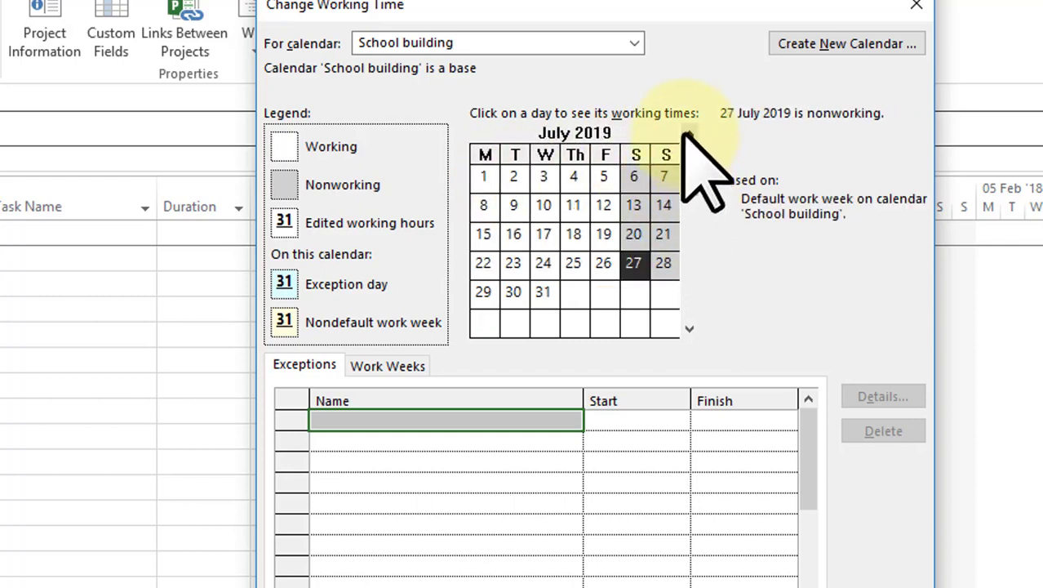
left_click_drag(689, 133, 688, 134)
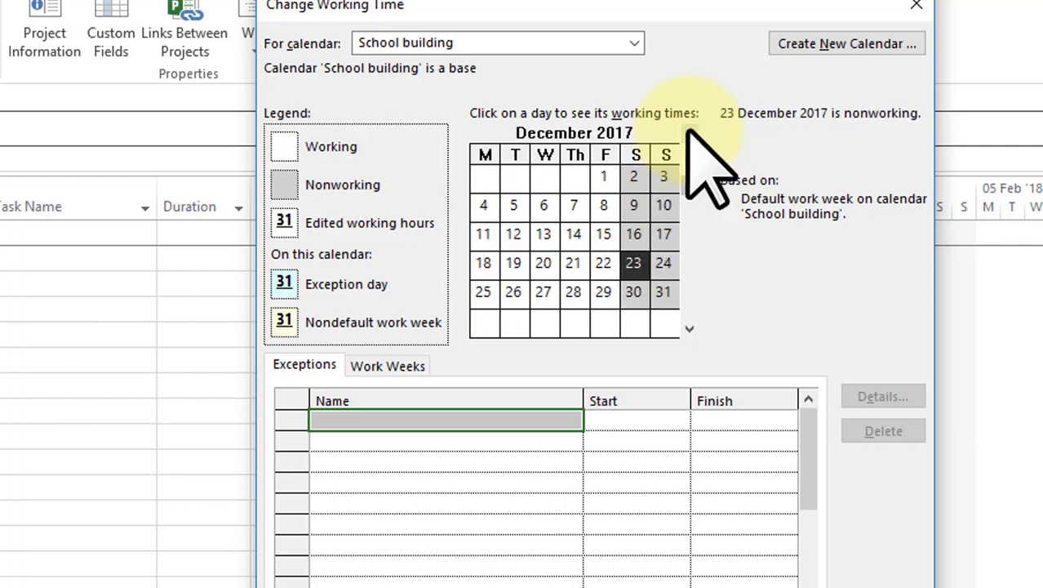
left_click(688, 328)
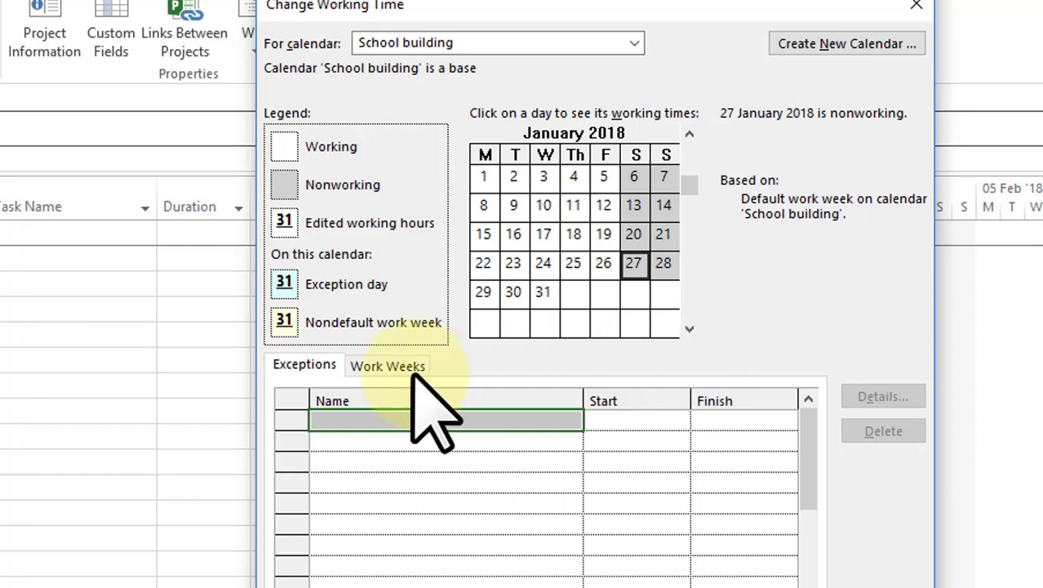
Add an exception named '15th off every month' with start date 01-01-2018
left_click(429, 417)
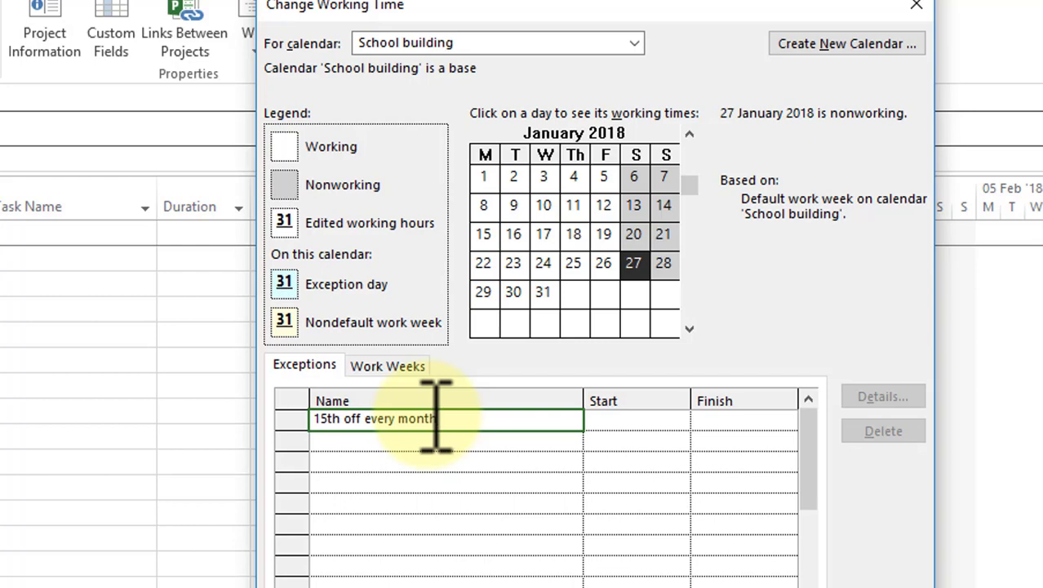
key("Return")
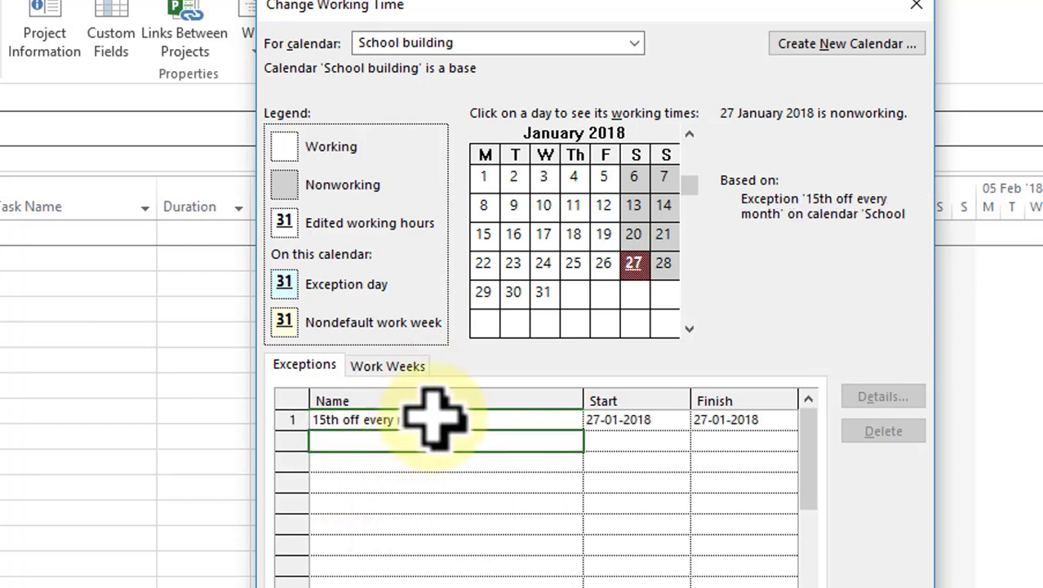
left_click(433, 419)
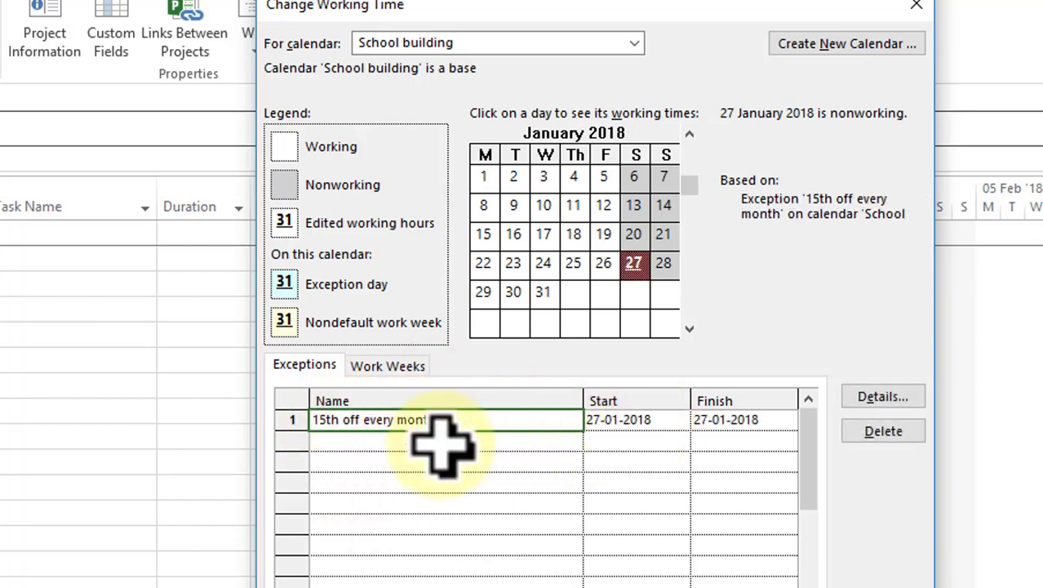
mouse_move(463, 413)
left_mouse_down()
mouse_move(316, 398)
mouse_move(441, 428)
left_mouse_up()
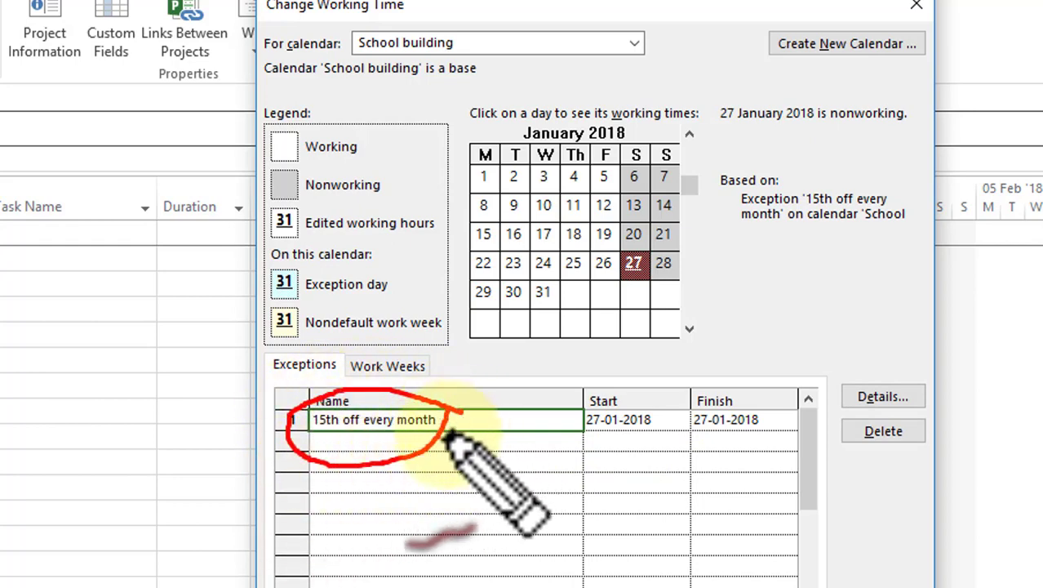
key("Escape")
left_click(640, 421)
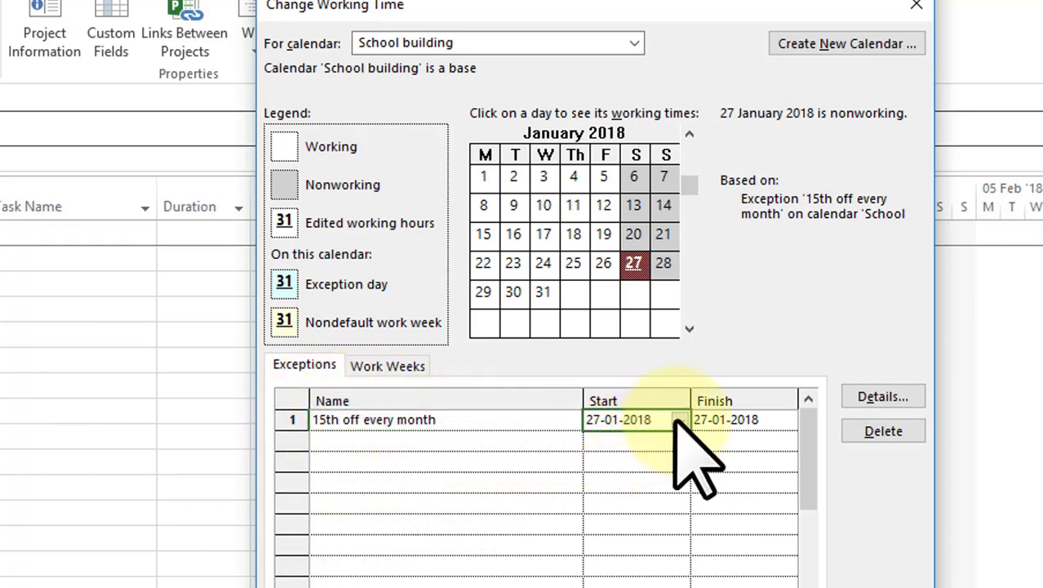
left_click(677, 421)
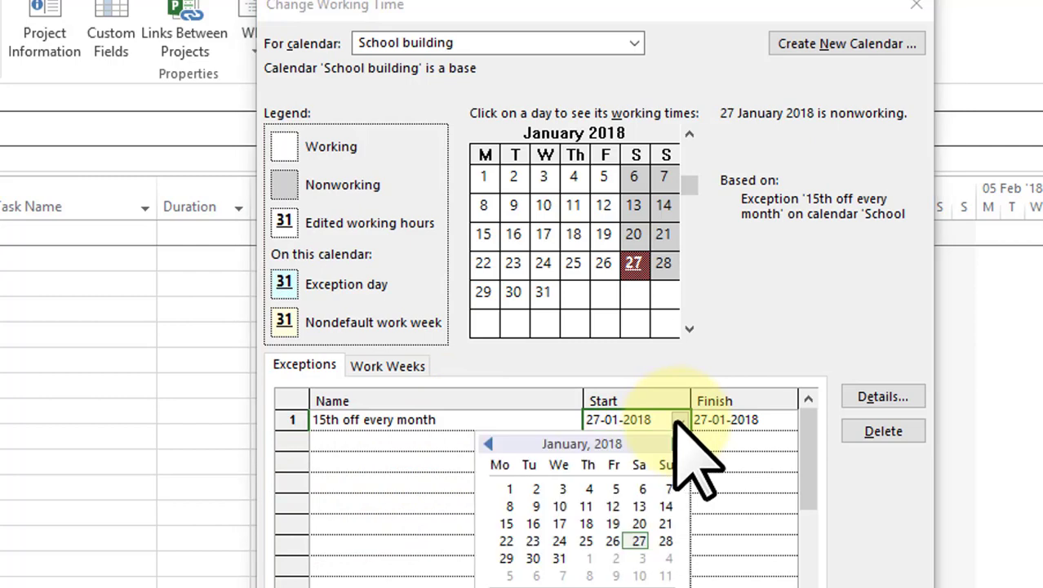
left_click(508, 490)
Set the exception's finish date to 31-12-2018 using the date picker
left_click(796, 425)
left_click(787, 421)
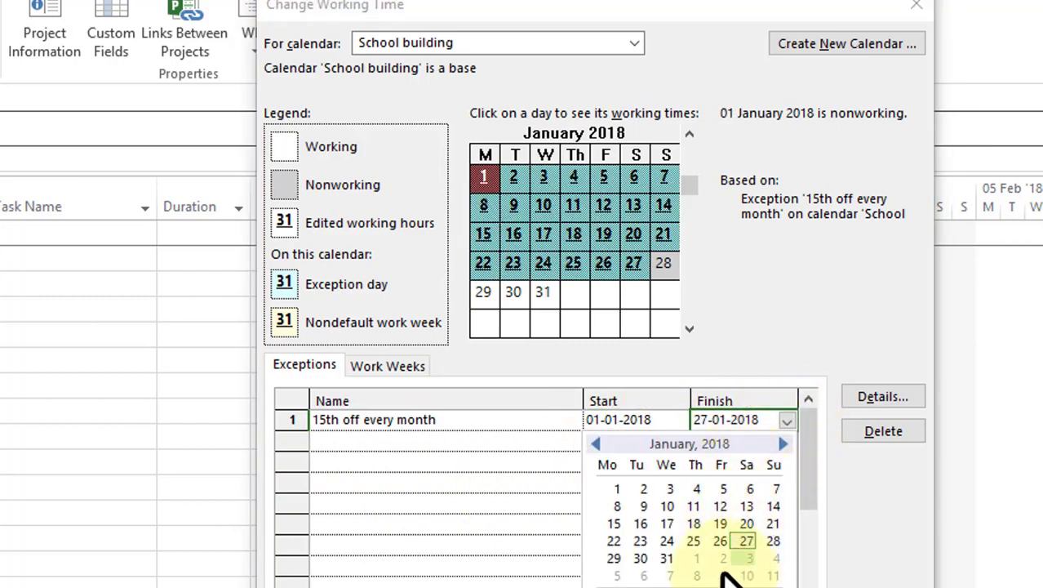
left_click(783, 444)
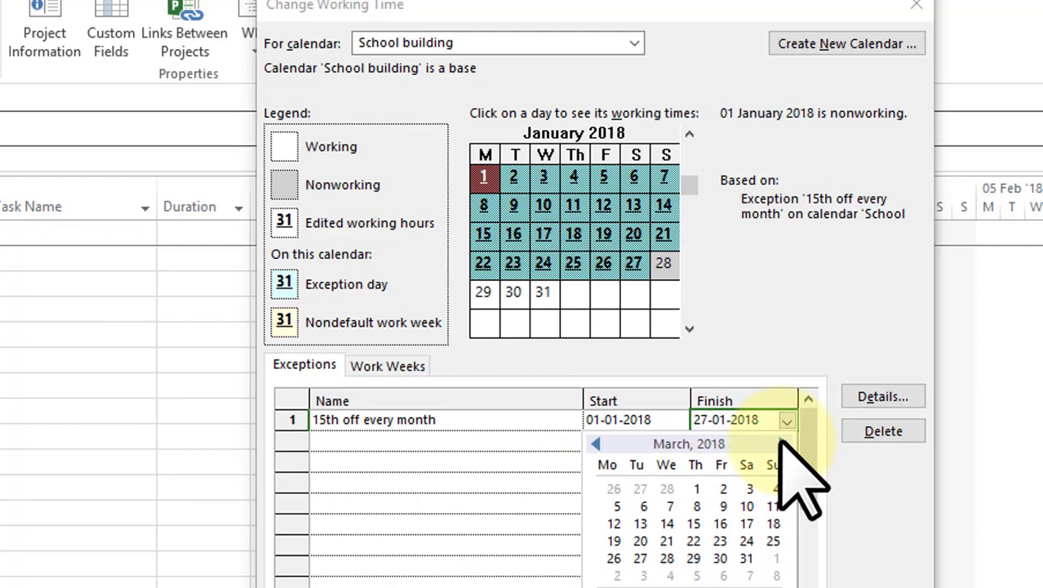
left_click(782, 443)
left_click(782, 443)
left_click(783, 444)
left_click(782, 444)
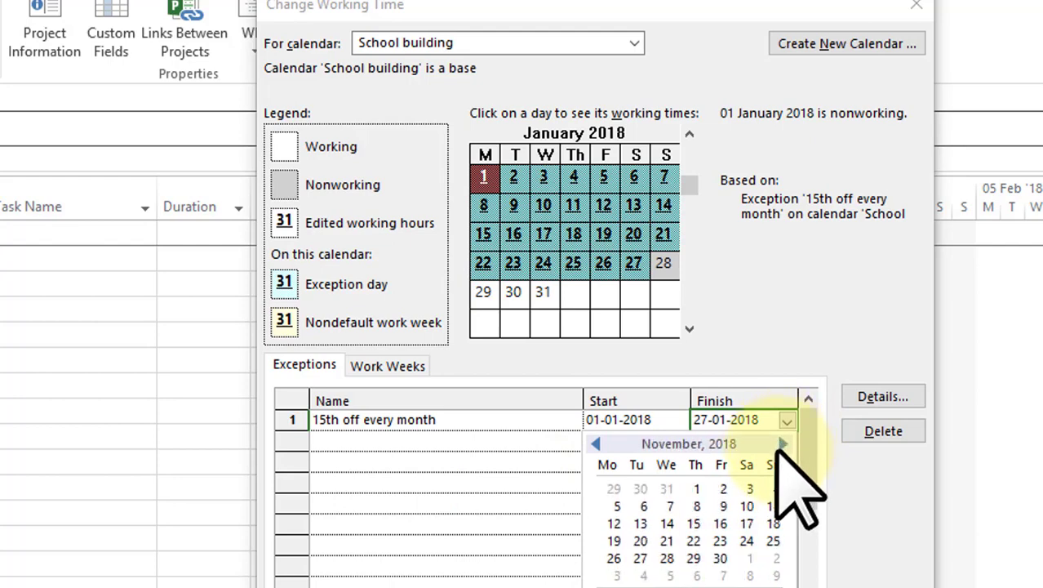
left_click(782, 443)
left_click(782, 443)
left_click(782, 444)
left_click(783, 444)
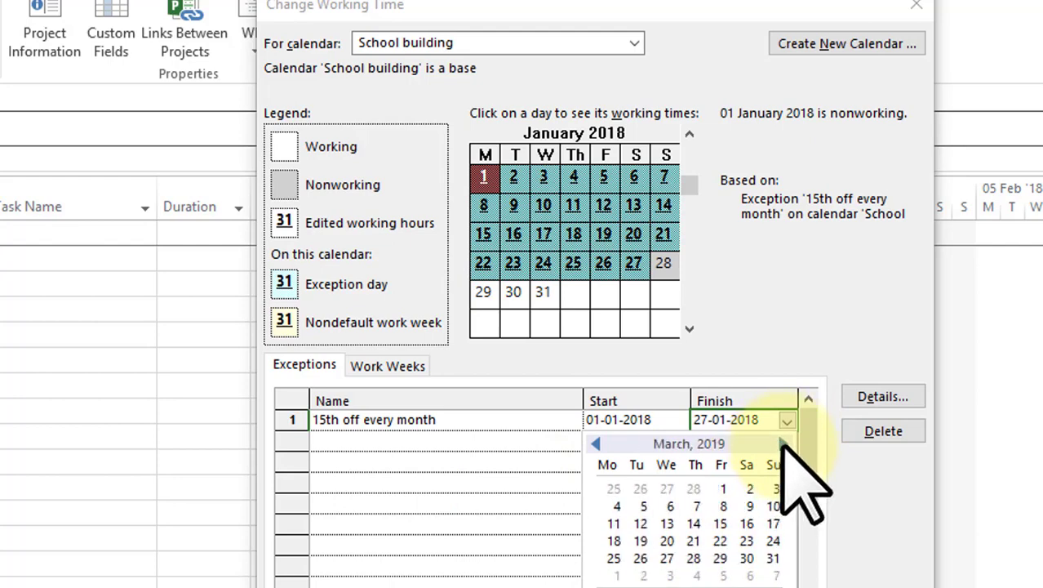
left_click(597, 444)
left_click(597, 443)
left_click(597, 443)
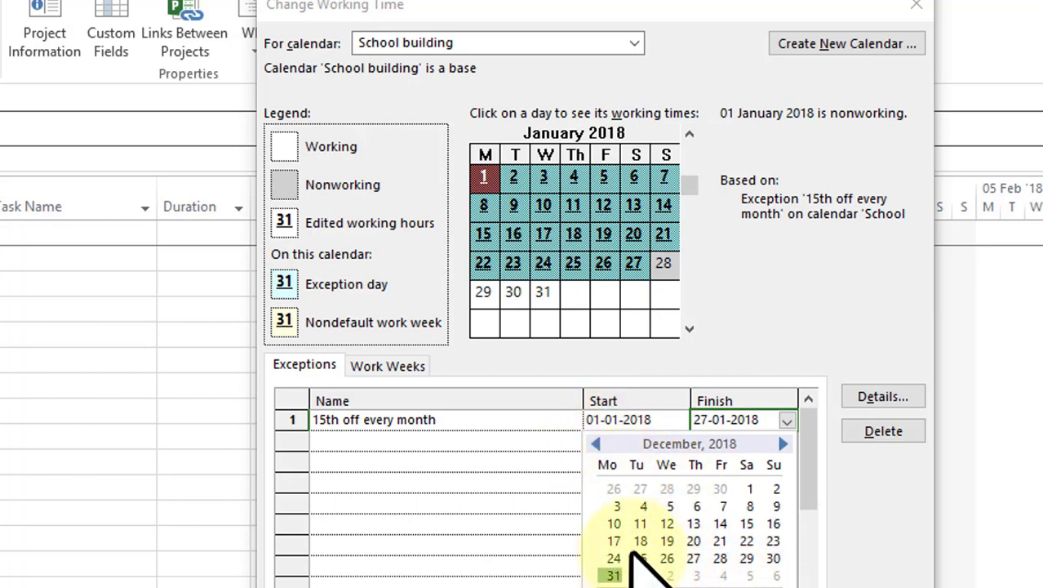
left_click(613, 575)
left_click(500, 420)
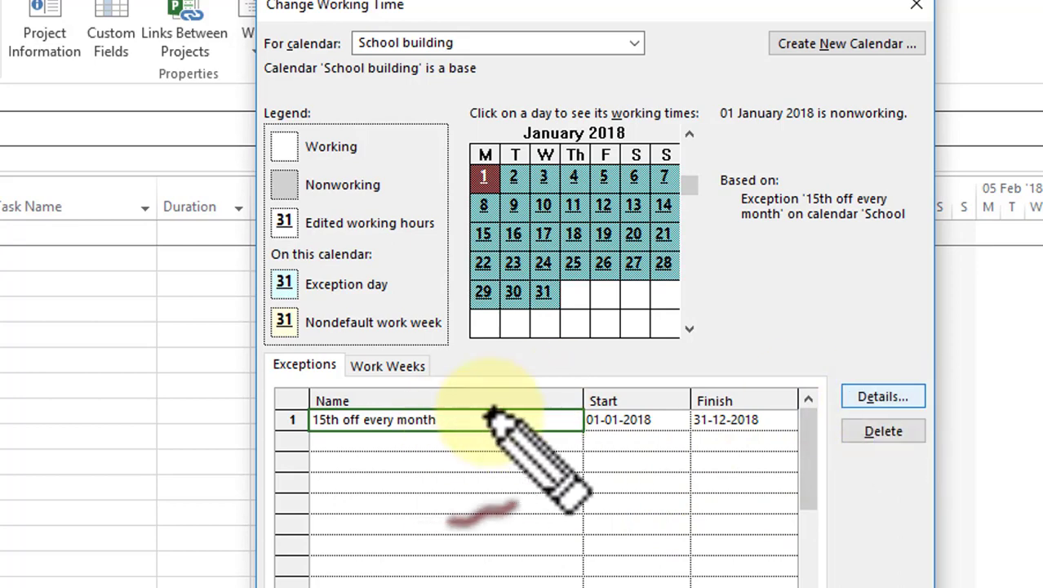
left_click_drag(455, 422, 857, 380)
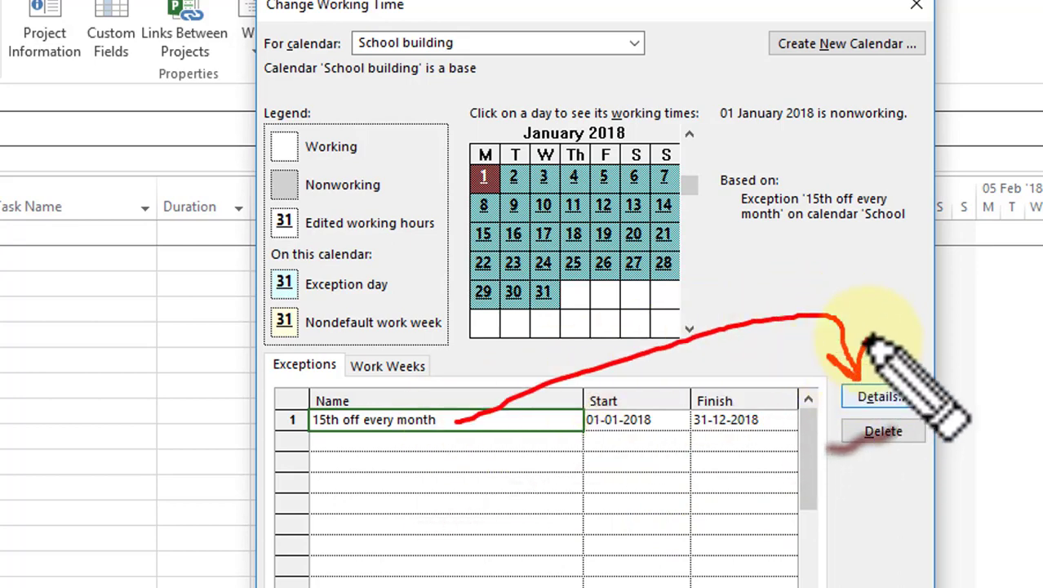
left_click_drag(865, 445, 906, 441)
key("Escape")
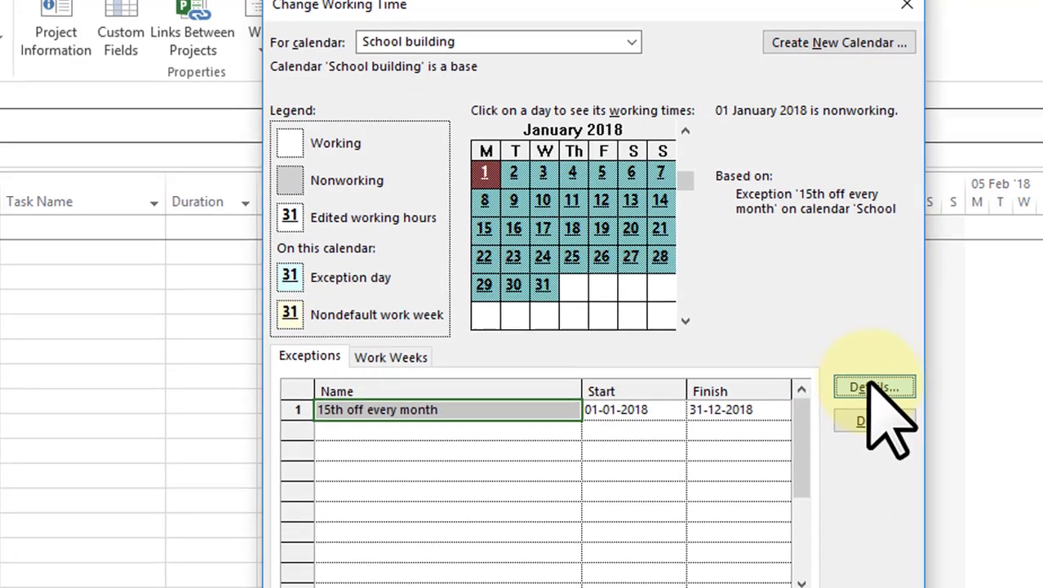
Make the exception a nonworking day recurring monthly on day 15 of every 1 month
left_click(882, 397)
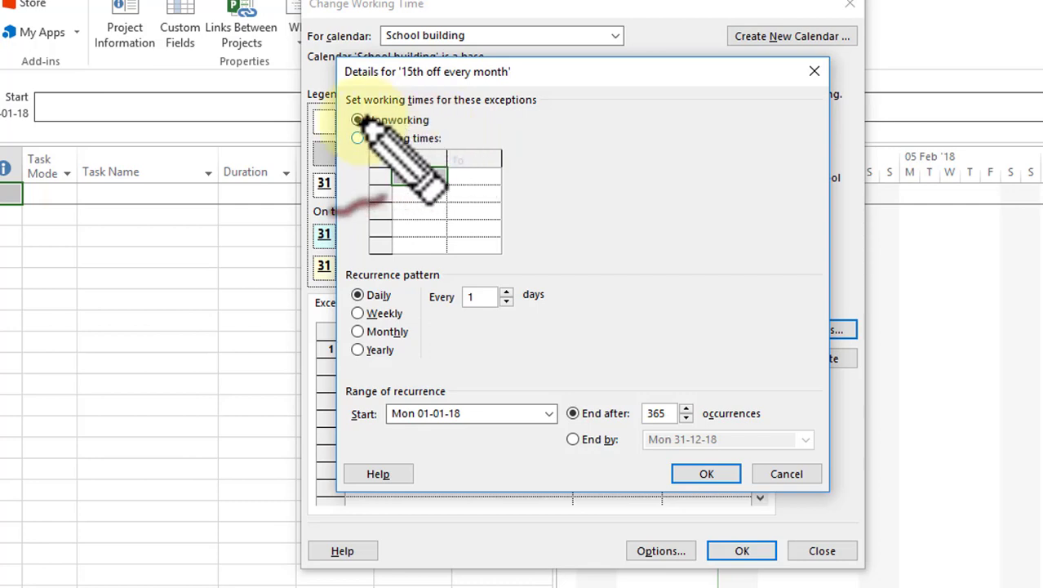
left_click_drag(436, 119, 447, 124)
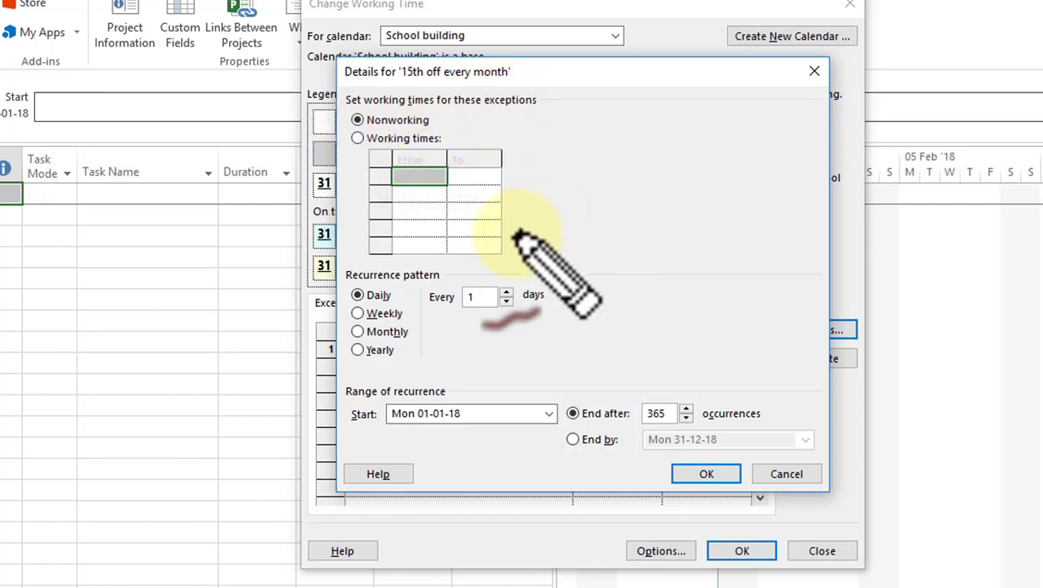
left_click_drag(466, 433, 521, 420)
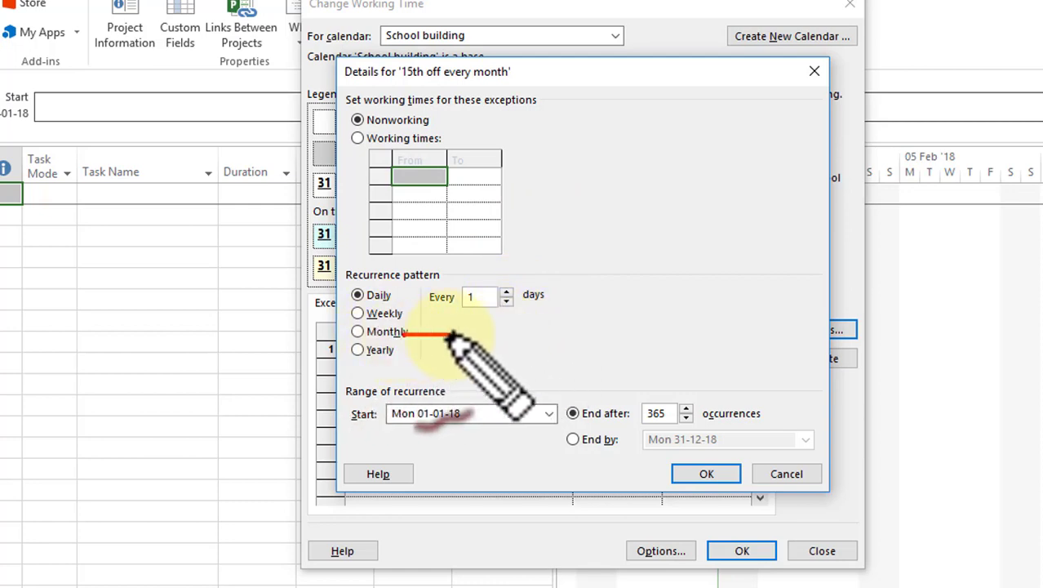
left_click(379, 333)
type("15")
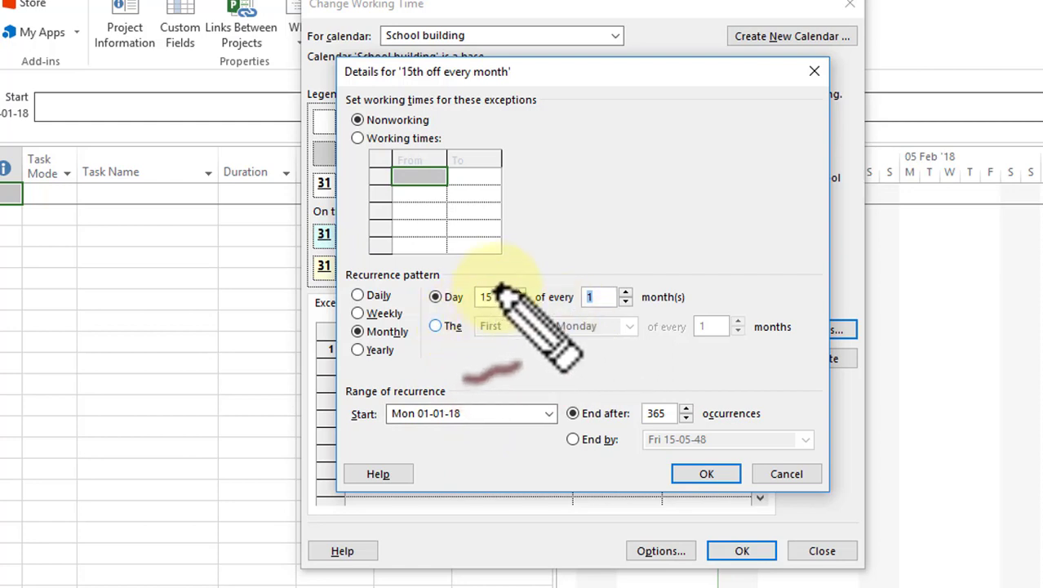
mouse_move(495, 280)
left_mouse_down()
mouse_move(510, 273)
mouse_move(509, 284)
left_mouse_up()
left_click_drag(634, 267, 637, 286)
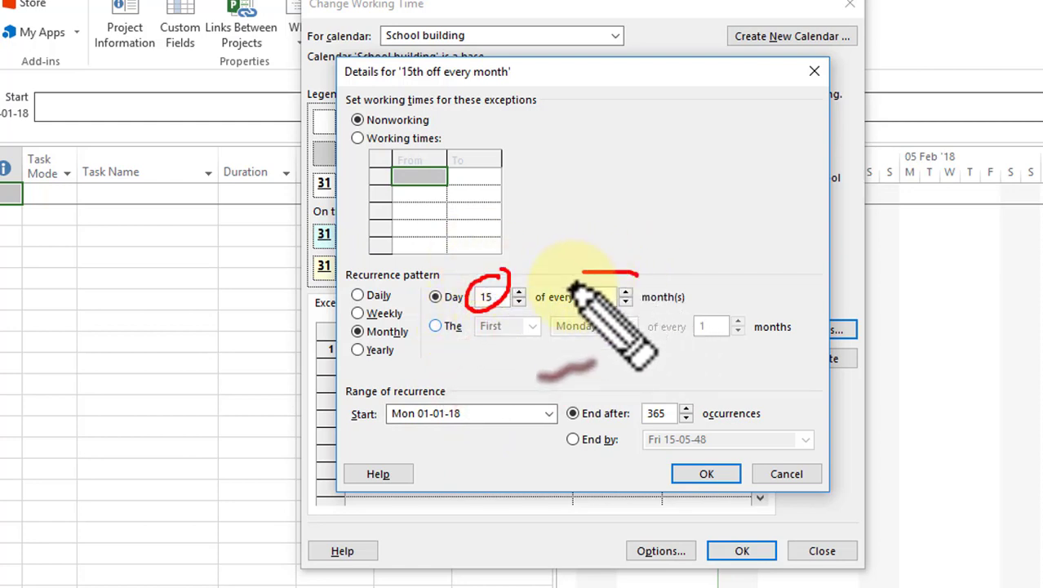
left_click_drag(429, 331, 413, 331)
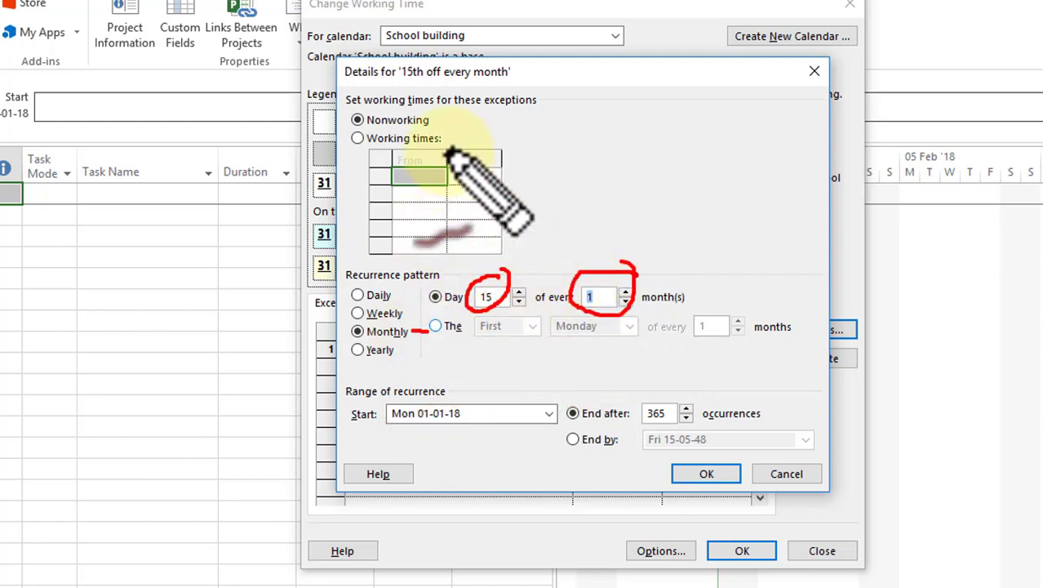
left_click_drag(448, 123, 493, 117)
key("Escape")
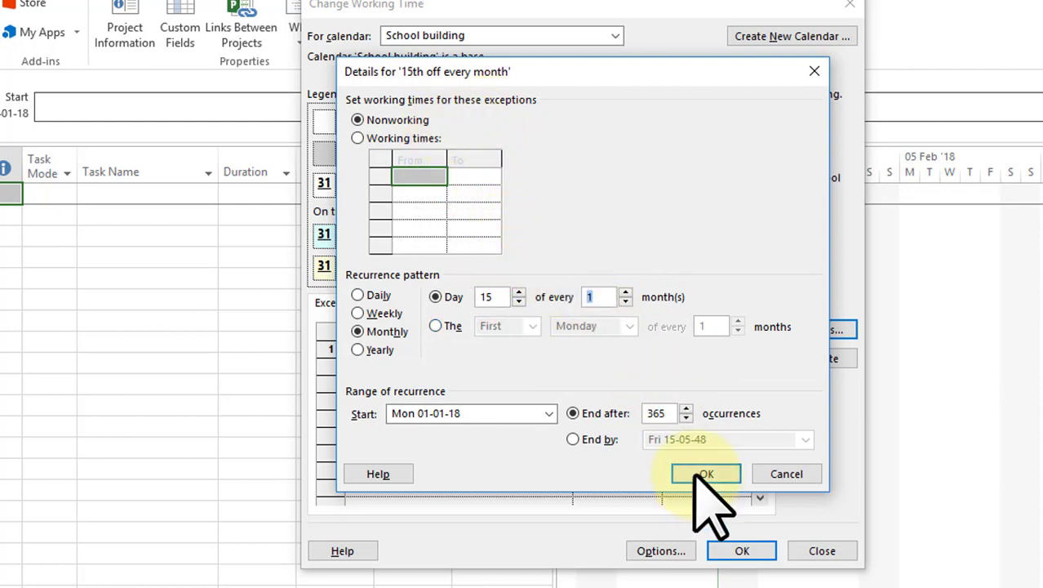
left_click(705, 474)
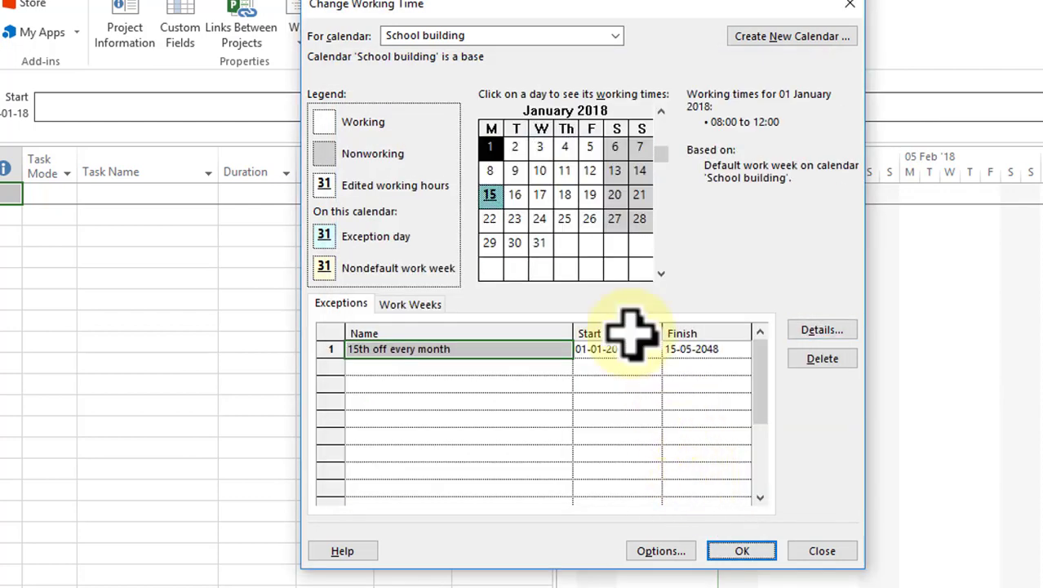
Confirm 15 January 2018 now shows as nonworking in the calendar preview
left_click(565, 219)
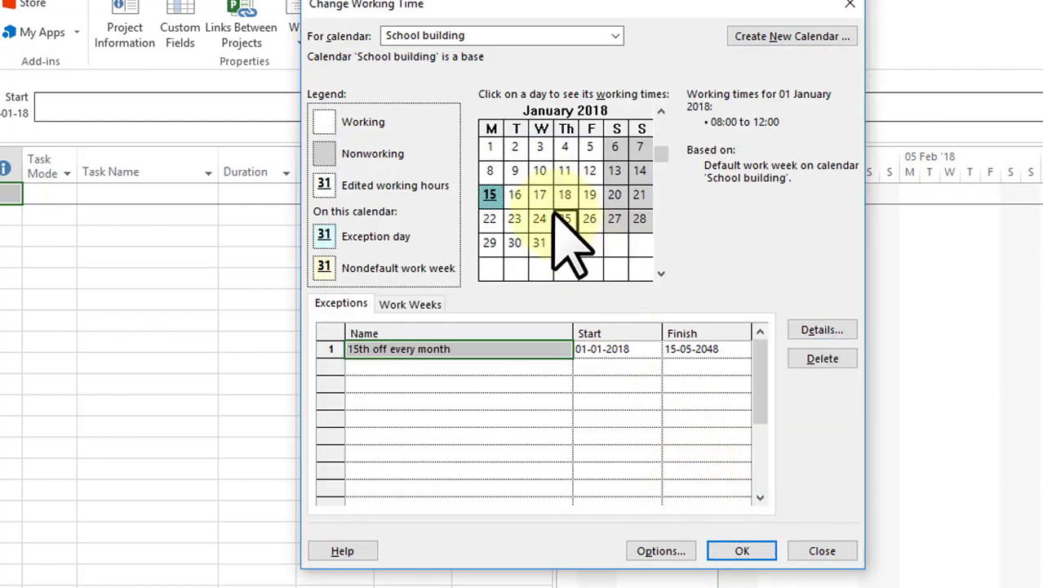
left_click(489, 196)
key("ctrl+2")
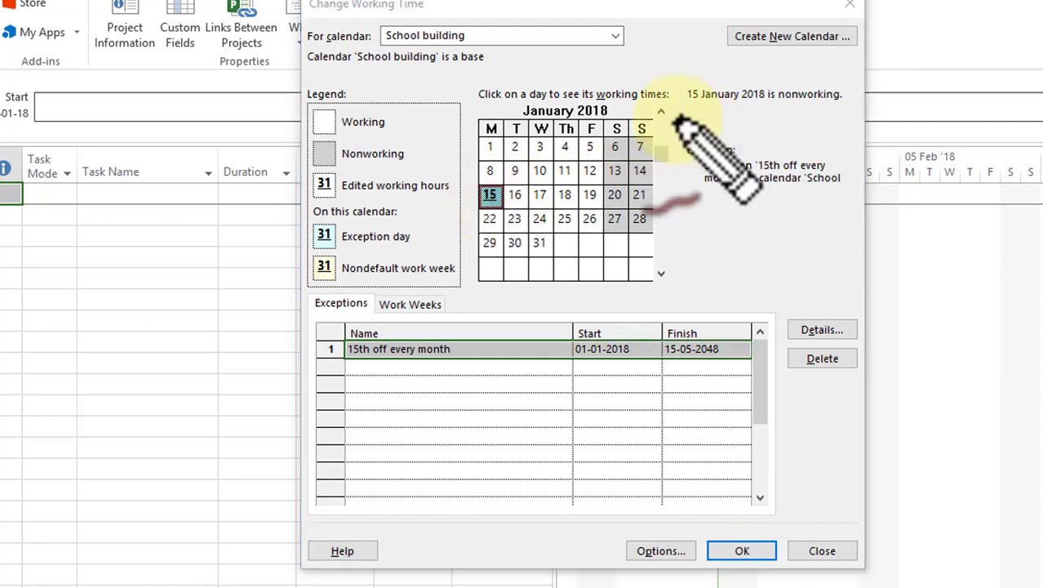
mouse_move(506, 173)
left_mouse_down()
mouse_move(472, 184)
mouse_move(668, 76)
mouse_move(725, 78)
left_mouse_up()
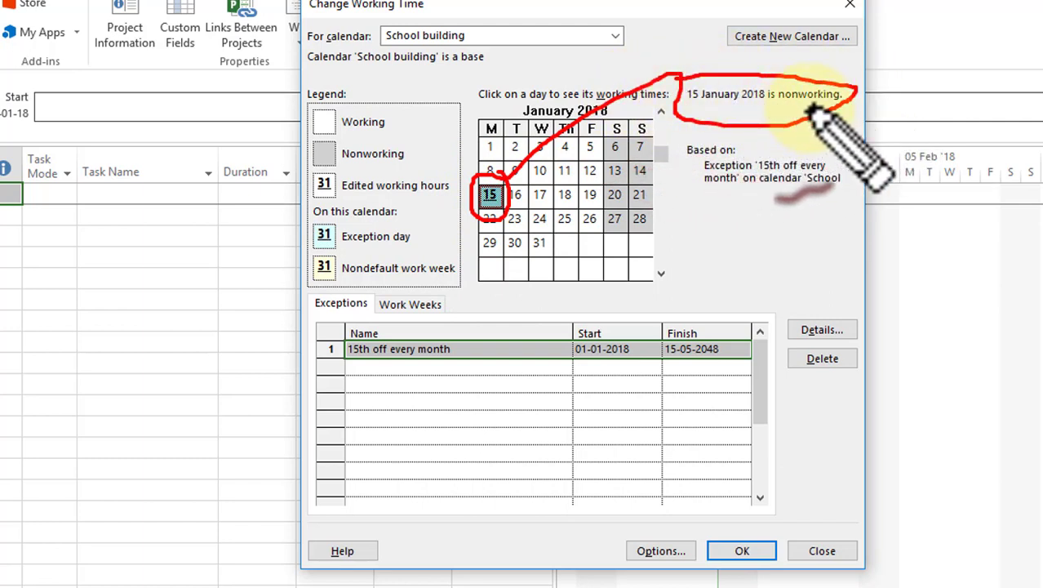
key("Escape")
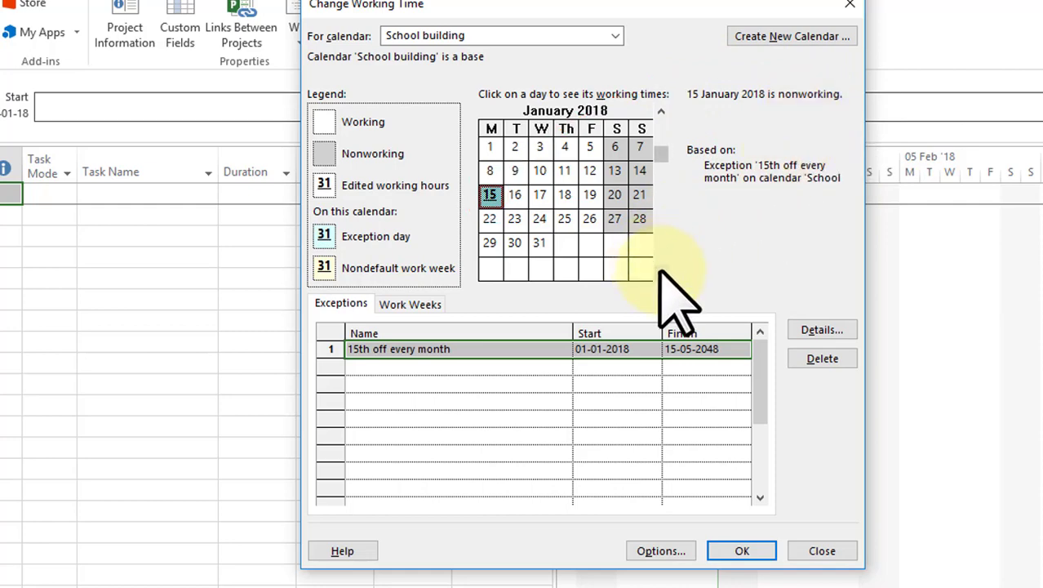
Move to February 2018 and confirm the 15th is also nonworking
left_click(662, 273)
key("ctrl+2")
left_click_drag(555, 263, 609, 253)
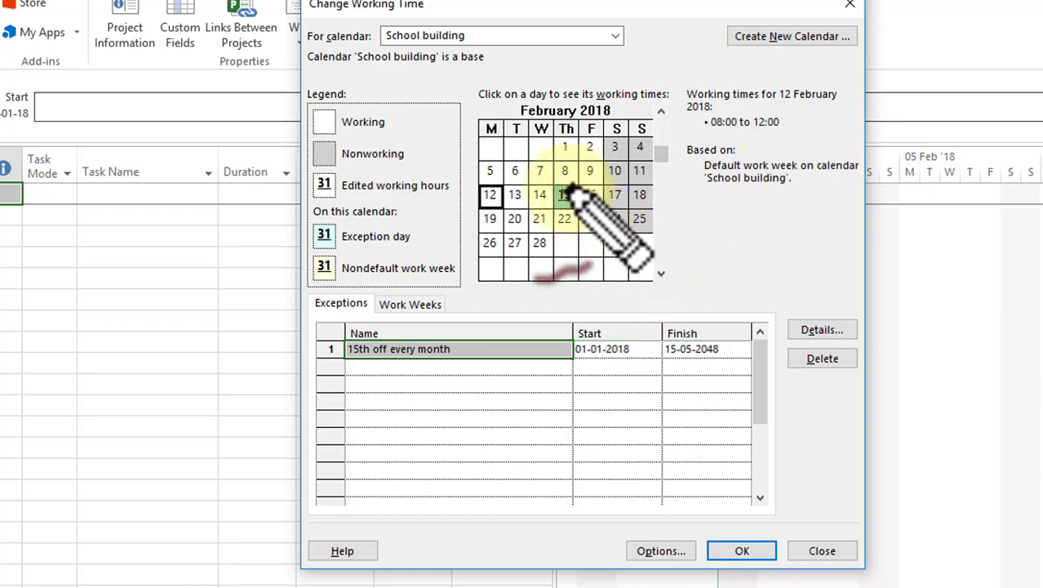
mouse_move(582, 175)
left_mouse_down()
mouse_move(667, 112)
mouse_move(698, 125)
left_mouse_up()
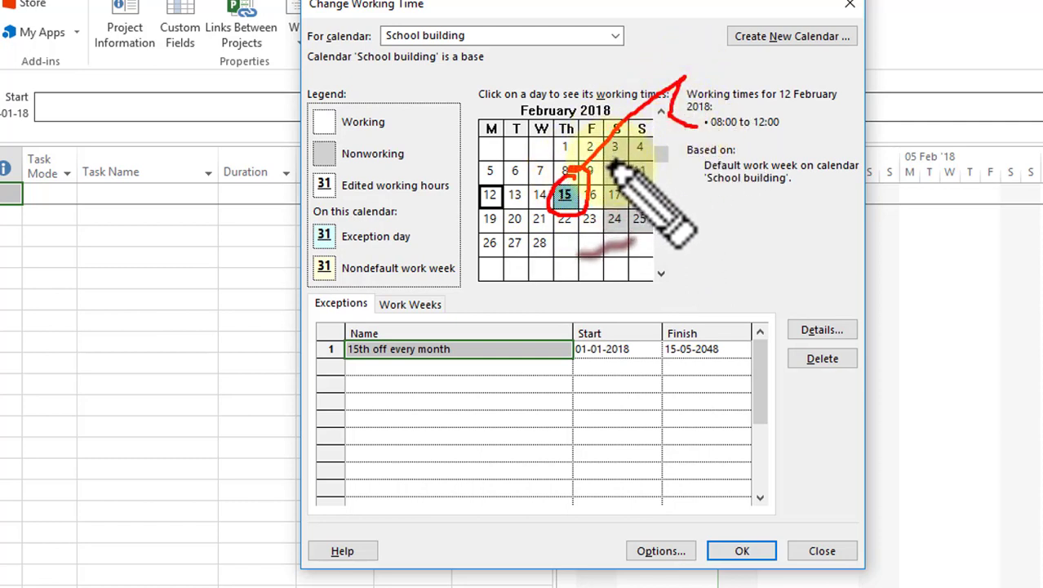
key("Escape")
left_click(565, 195)
key("ctrl+2")
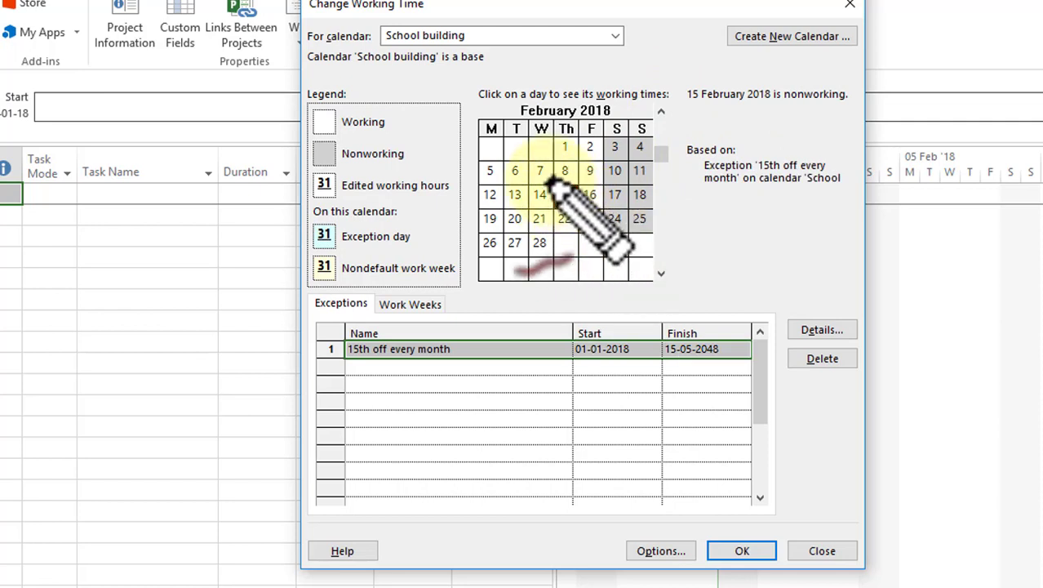
mouse_move(600, 208)
left_mouse_down()
mouse_move(542, 181)
mouse_move(789, 124)
mouse_move(692, 114)
left_mouse_up()
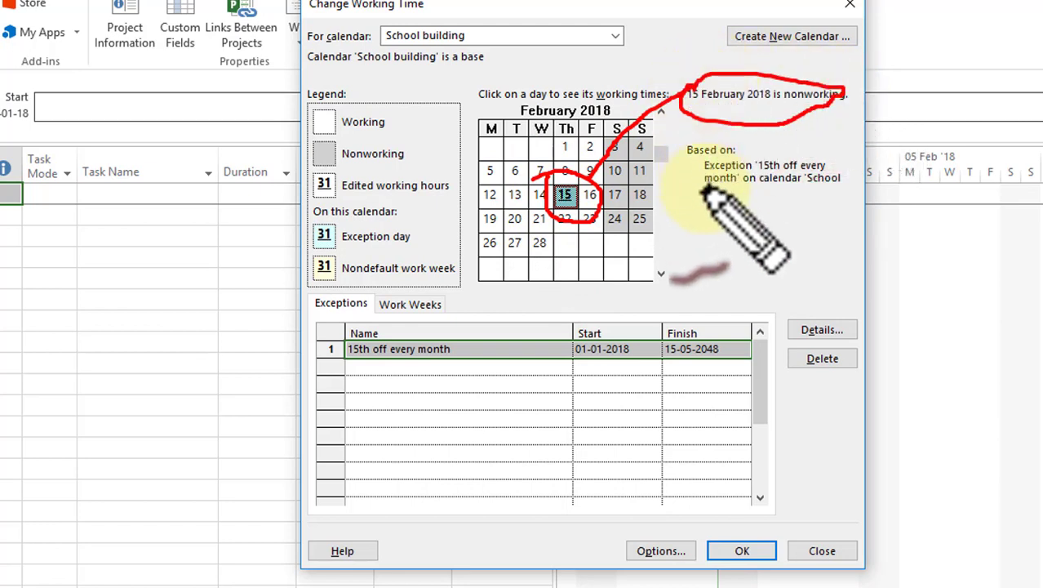
key("Escape")
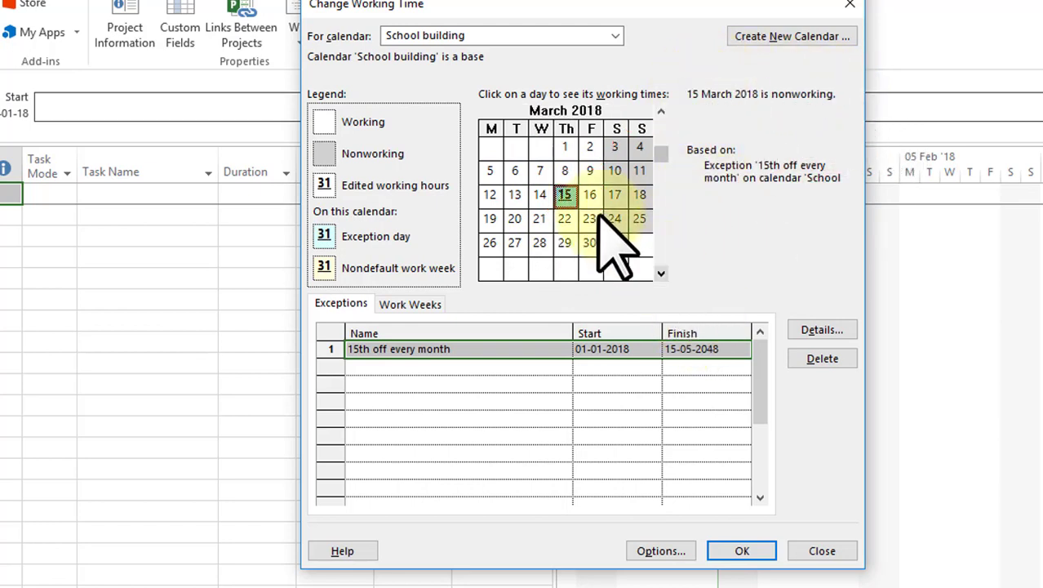
key("ctrl+2")
key("Escape")
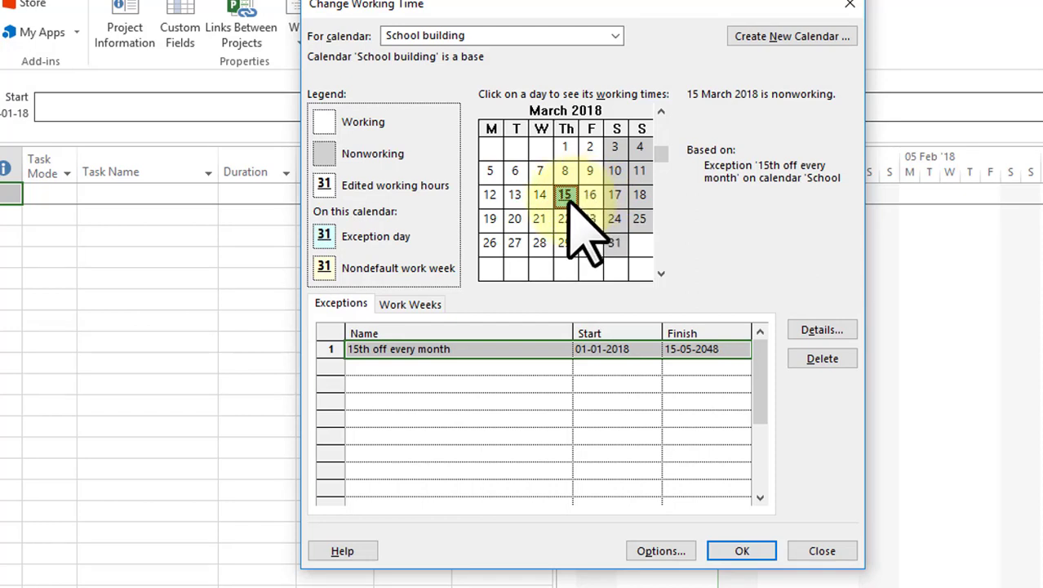
key("ctrl+2")
left_click_drag(594, 167, 722, 73)
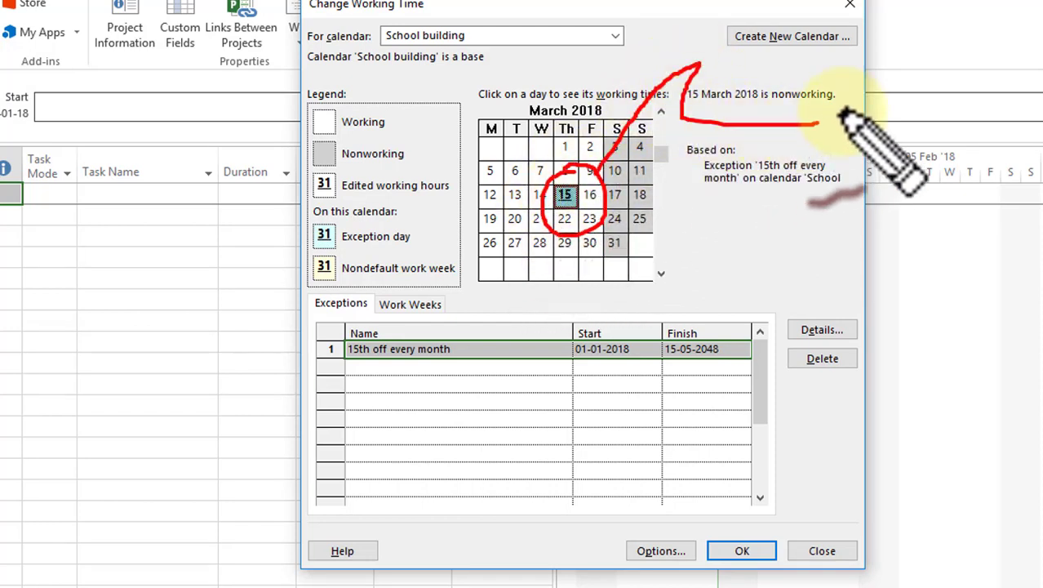
left_click_drag(606, 214, 662, 204)
key("Escape")
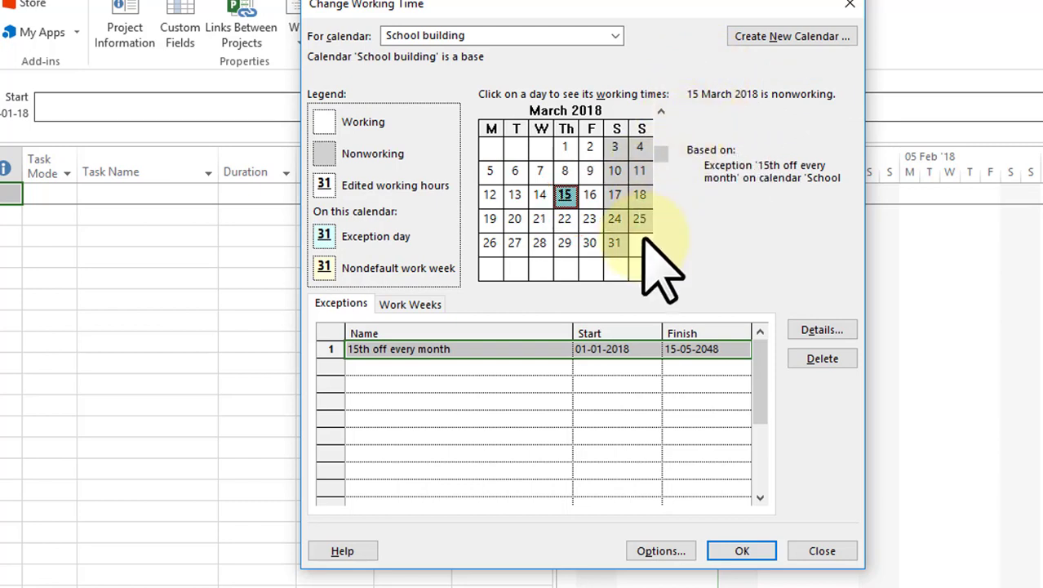
Check whether 15 January 2019 is still nonworking, then select the exception's Finish cell
left_click(660, 274)
left_click(660, 273)
left_click(660, 274)
left_click(661, 273)
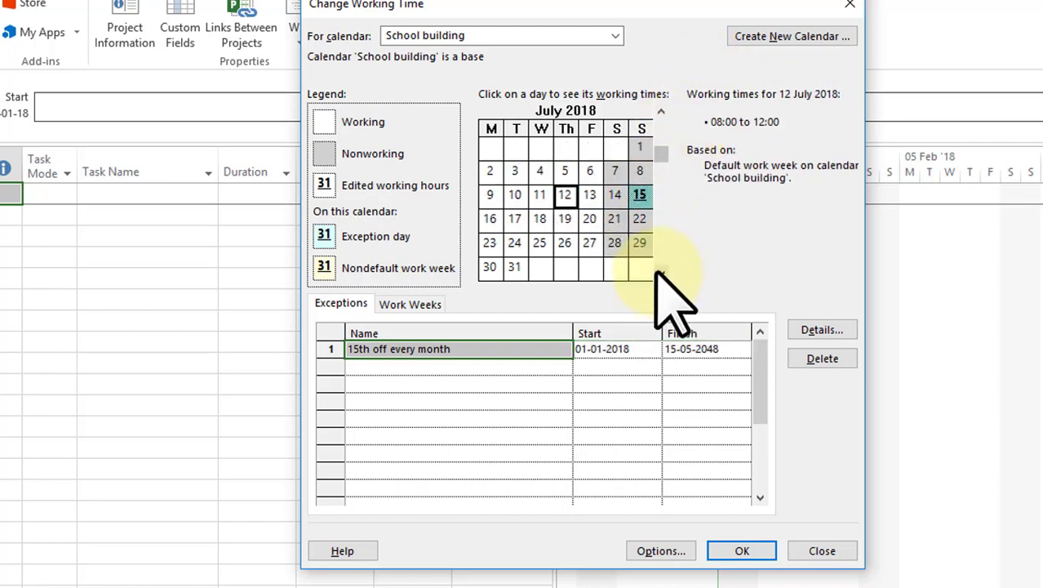
left_click(661, 274)
left_click(660, 273)
left_click(658, 271)
left_click(658, 271)
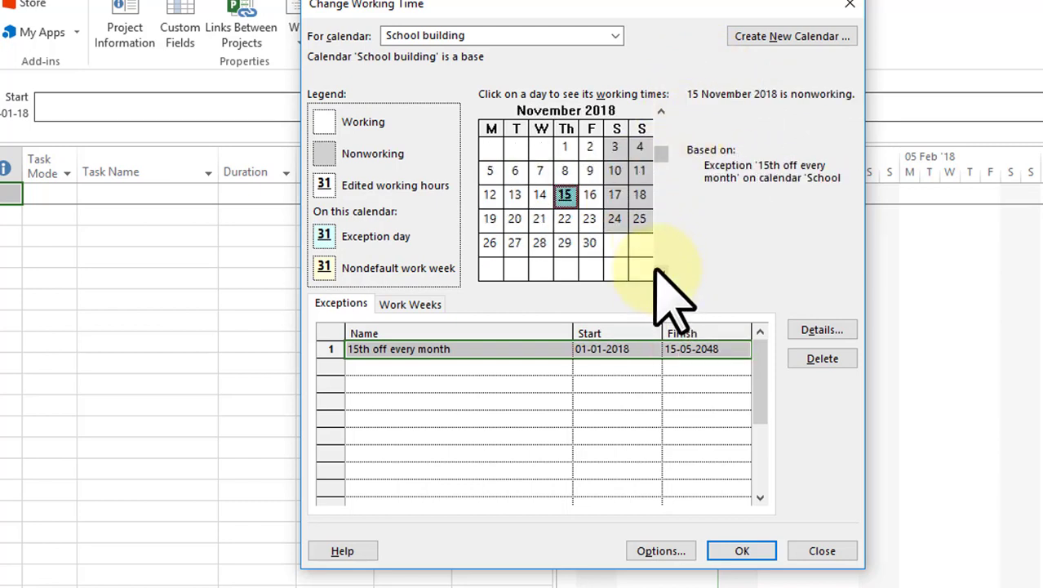
left_click(658, 271)
left_click(658, 271)
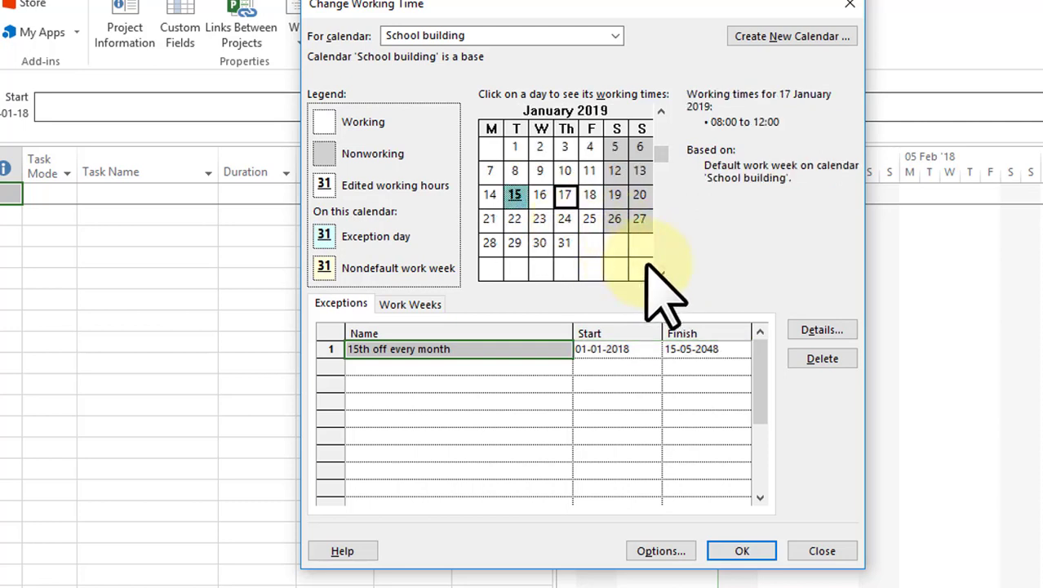
left_click(515, 200)
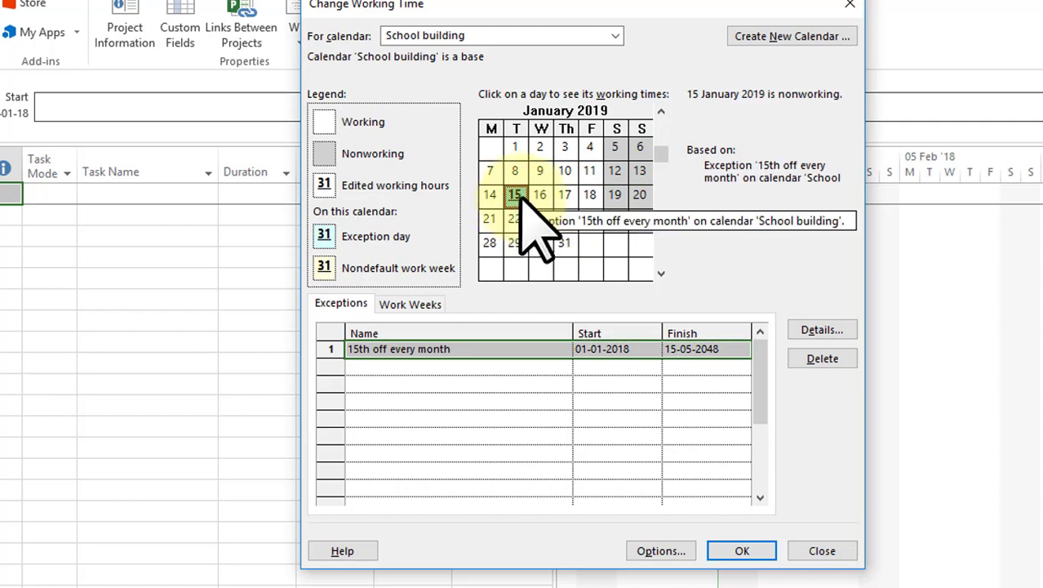
left_click(700, 351)
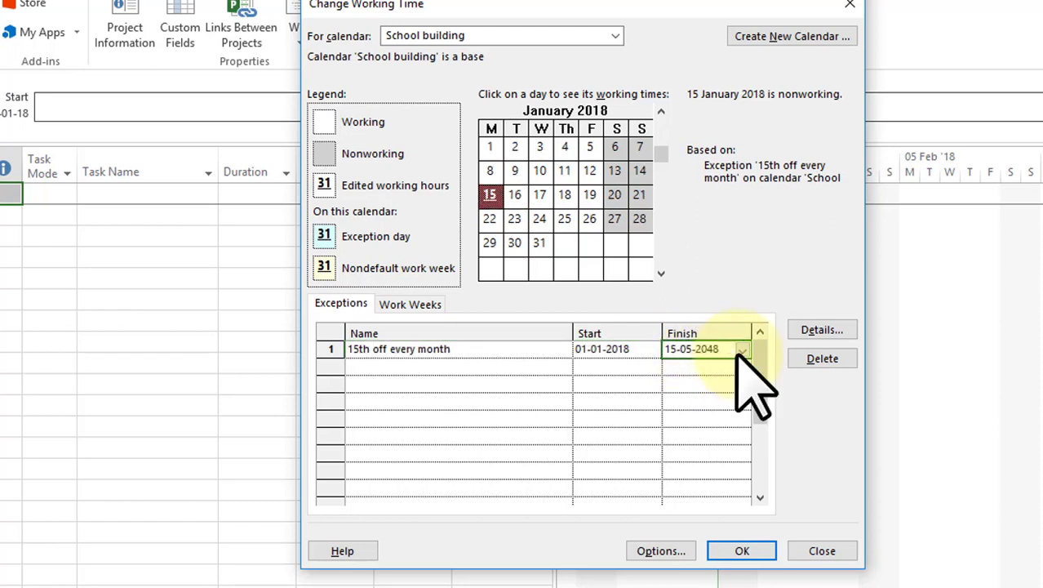
Enter 31-12-2018 as the 15th-off exception's finish date
left_click(741, 350)
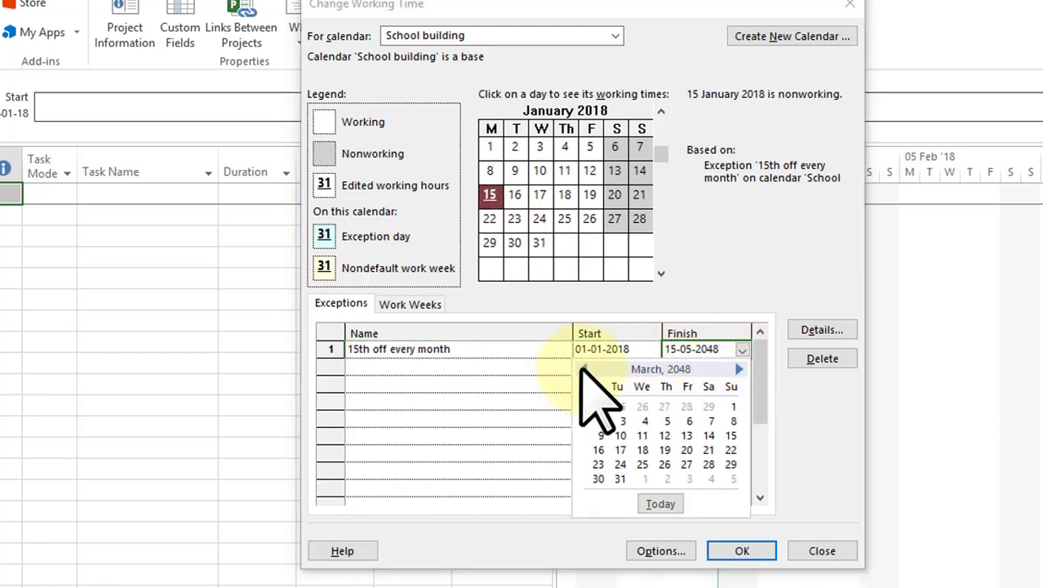
left_click_drag(581, 367, 591, 374)
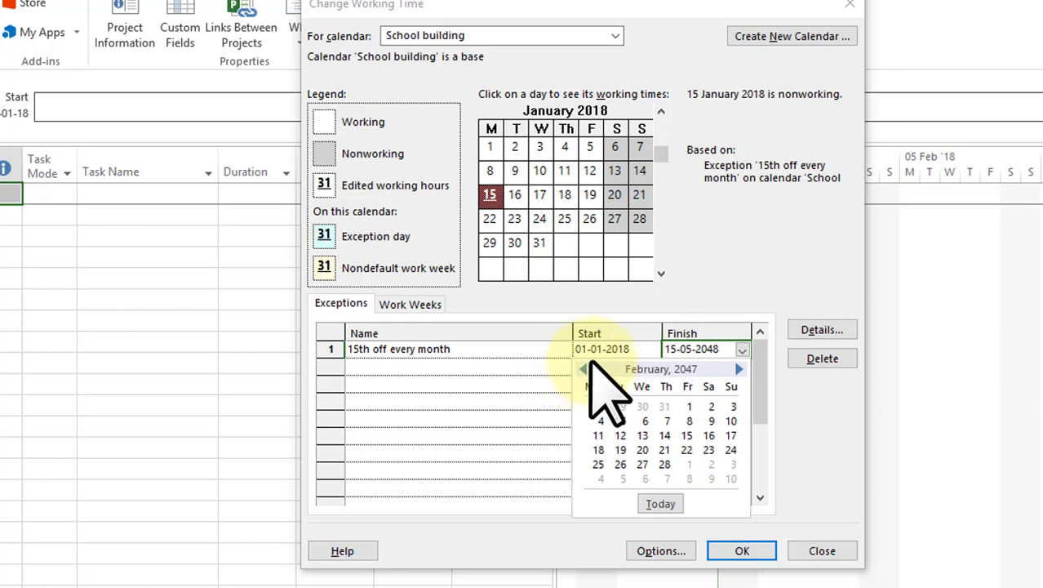
left_click(601, 350)
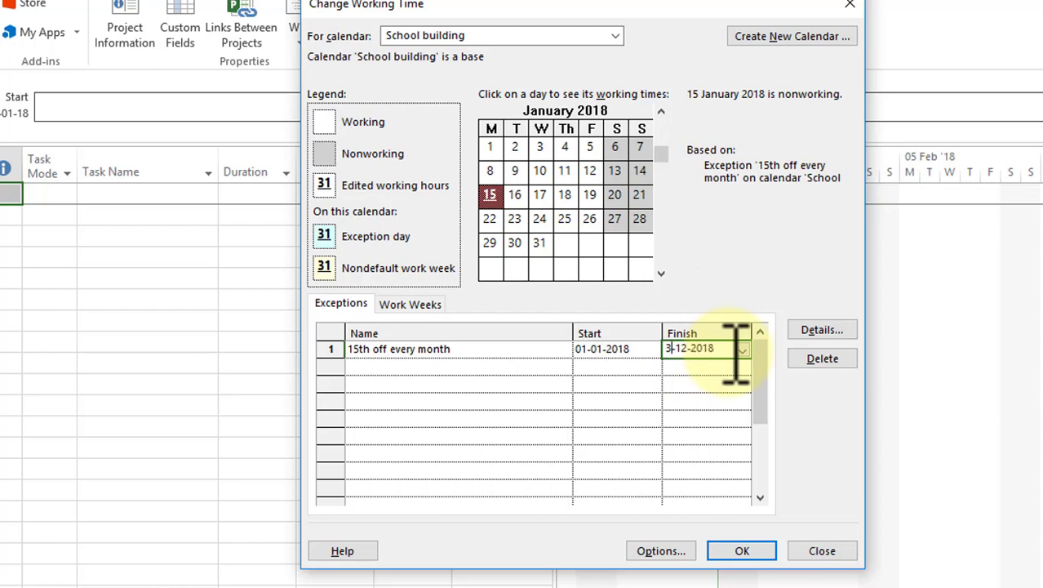
type("1")
key("Return")
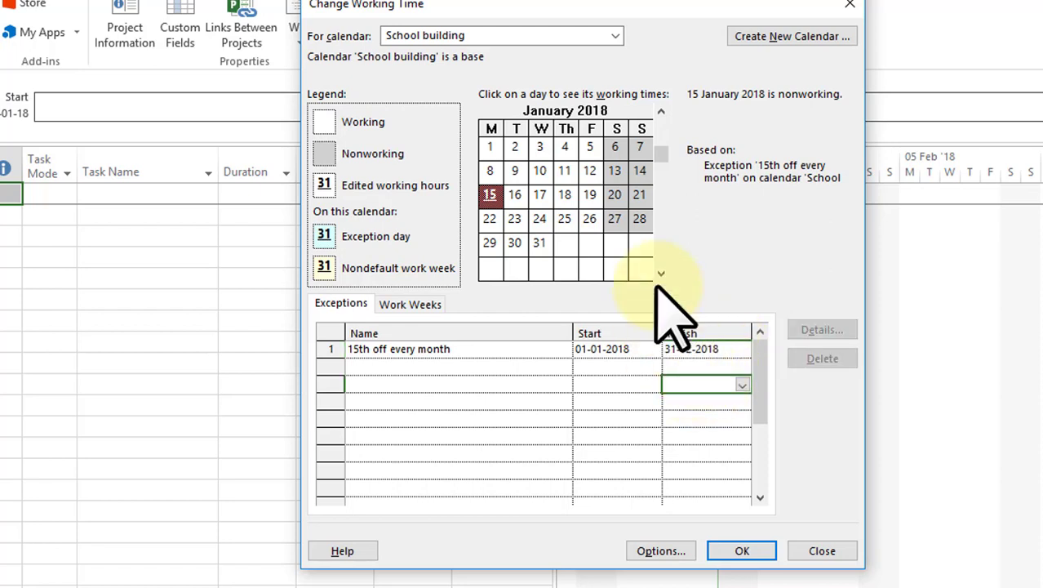
Page the calendar to January 2019 to check whether the 15th is still nonworking
left_click(661, 272)
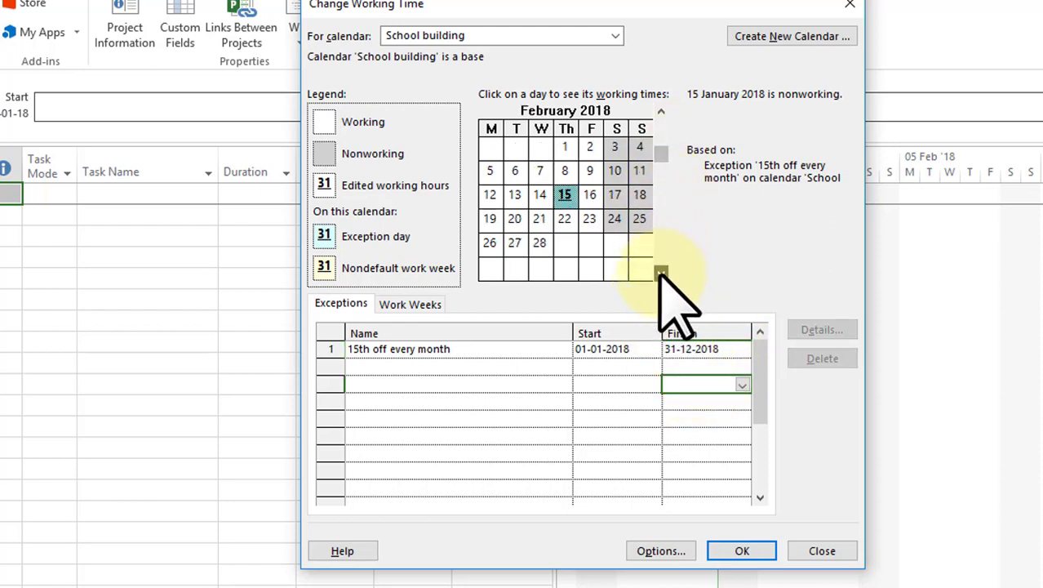
left_click(661, 272)
left_click(661, 273)
left_click(662, 273)
left_click(661, 273)
left_click(661, 272)
left_click(661, 273)
left_click(661, 273)
left_click(661, 273)
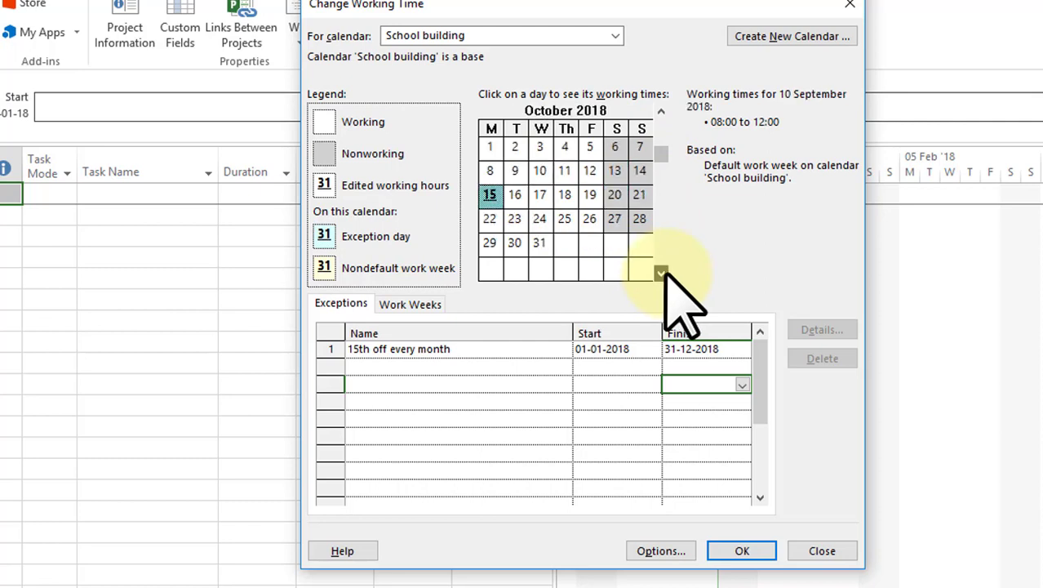
left_click(662, 272)
left_click(661, 272)
left_click(663, 273)
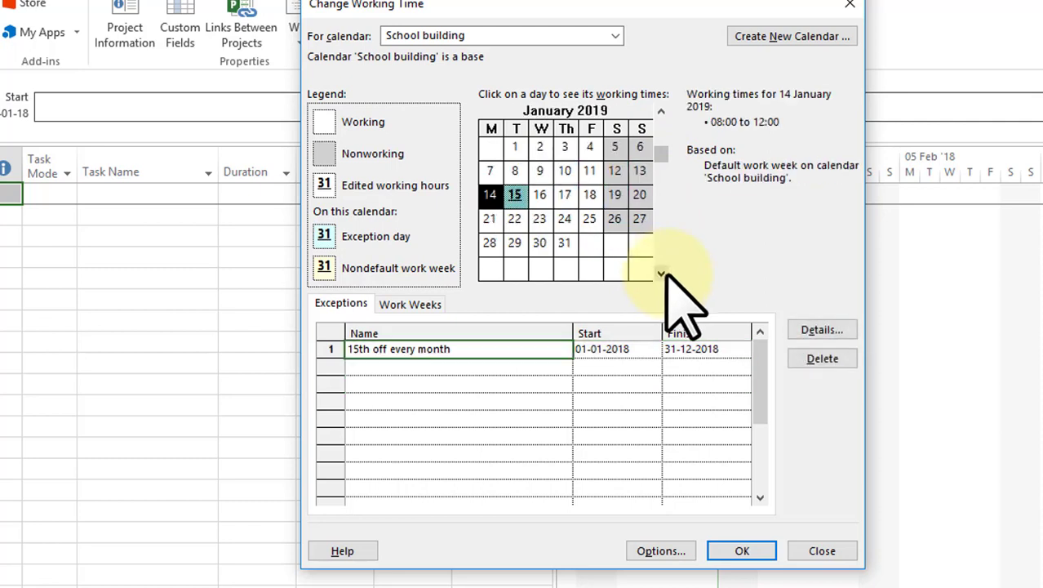
left_click(589, 218)
left_click(514, 194)
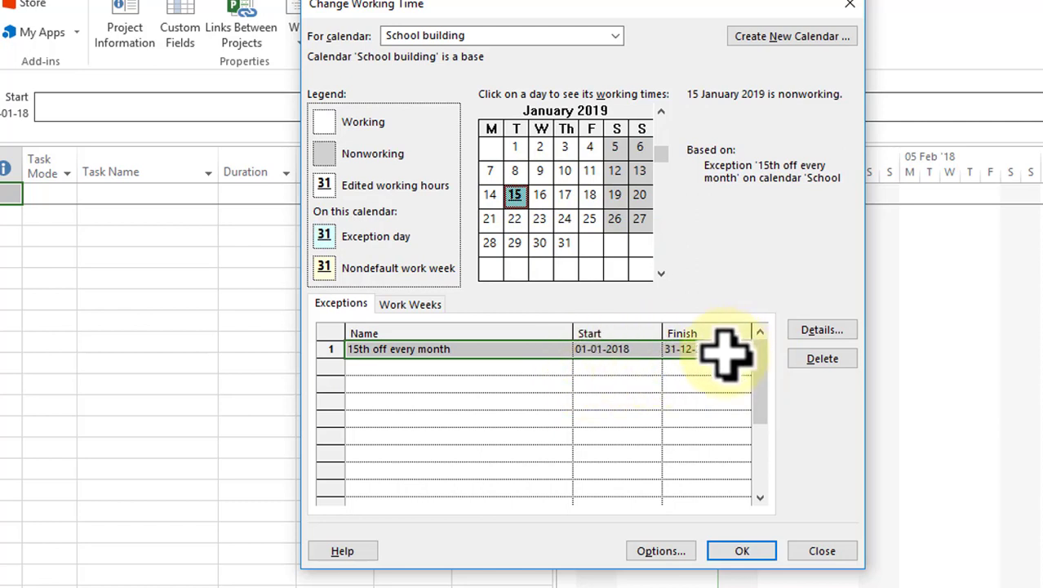
Change the recurrence to end by 31-12-18 instead of after 365 occurrences
left_click(824, 330)
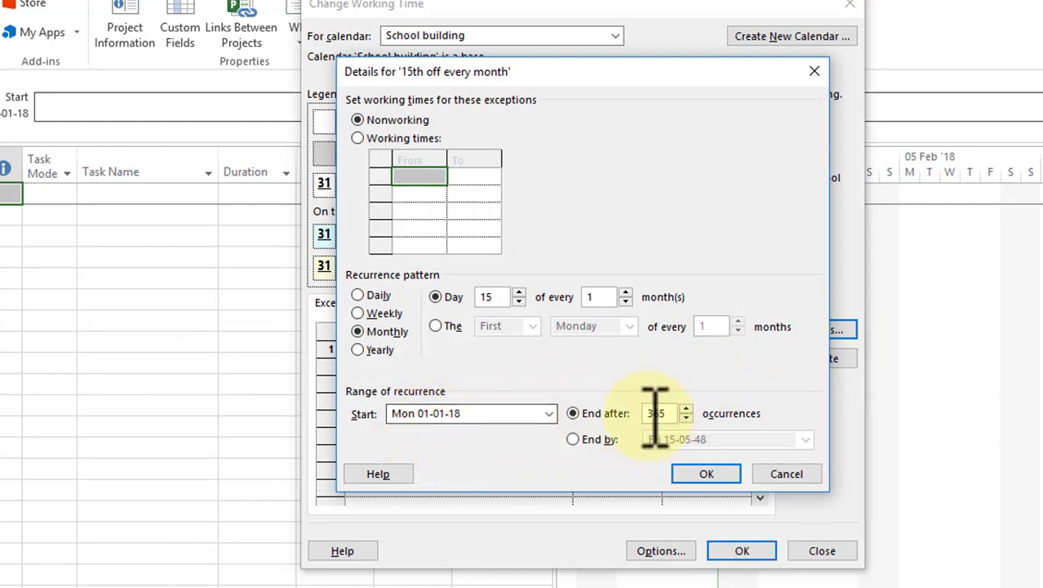
left_click(579, 439)
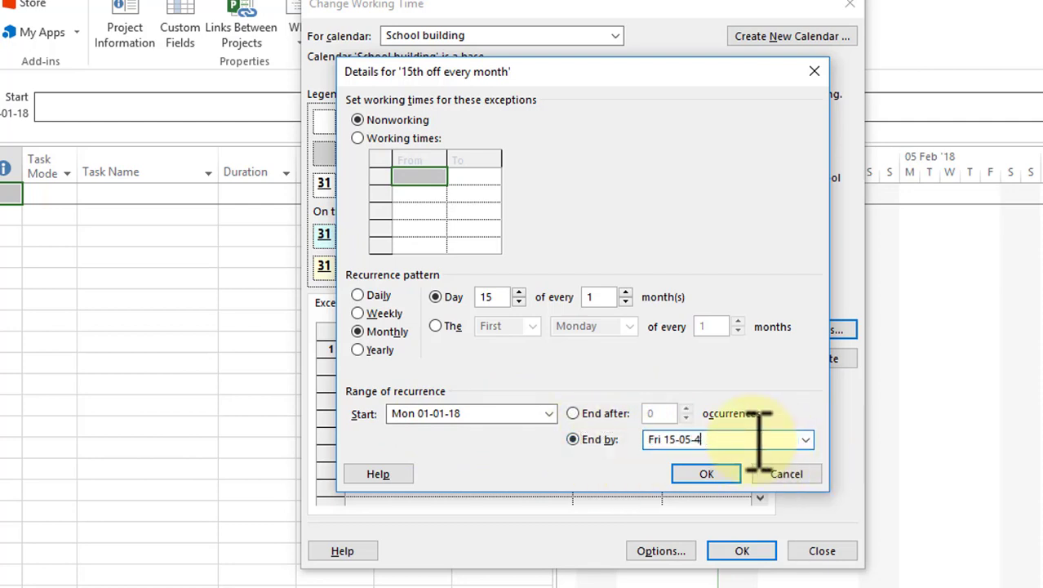
left_click(729, 439)
type("18")
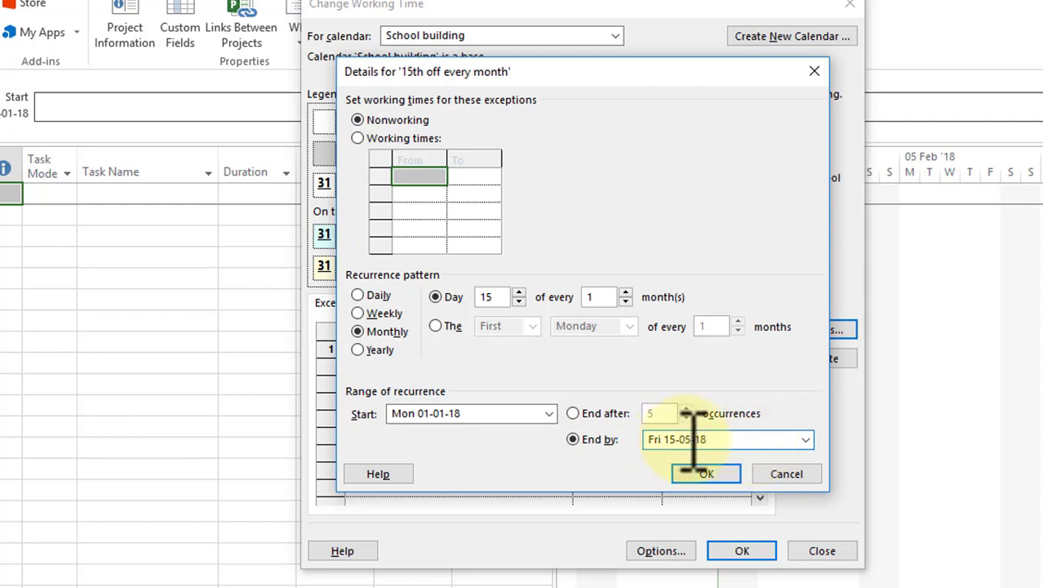
left_click(693, 439)
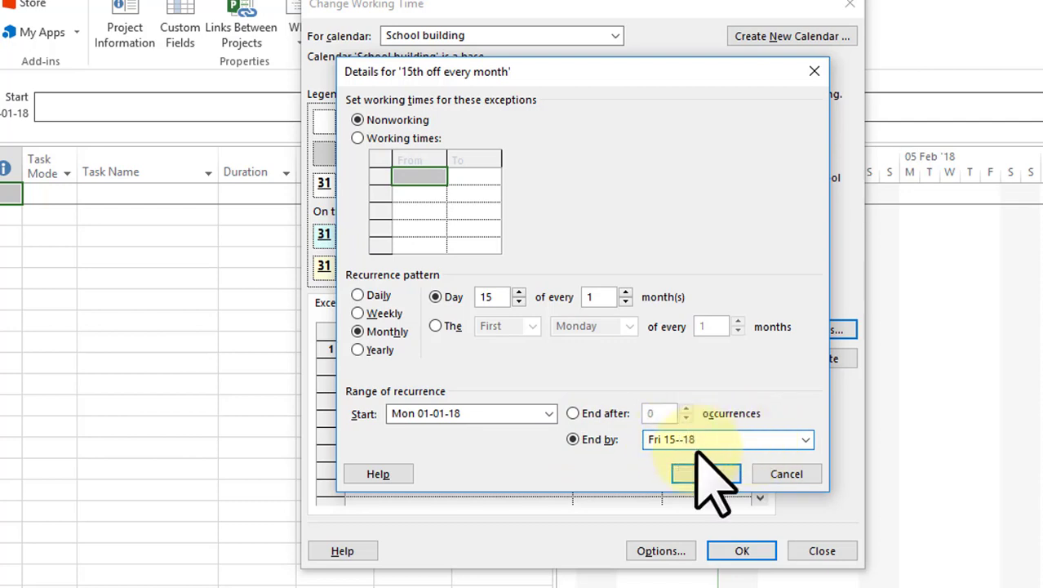
type("12")
left_click(675, 439)
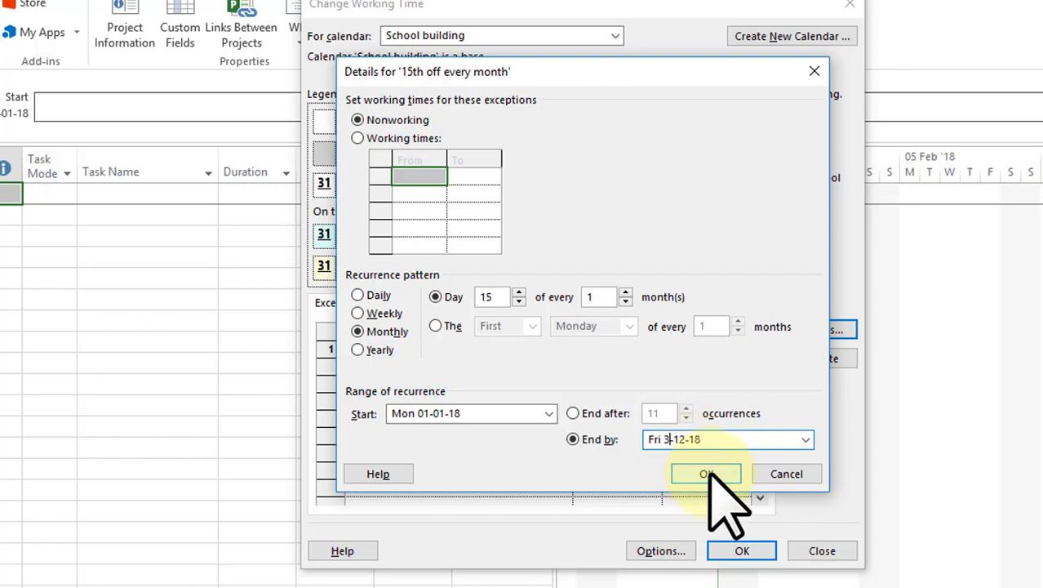
left_click(709, 474)
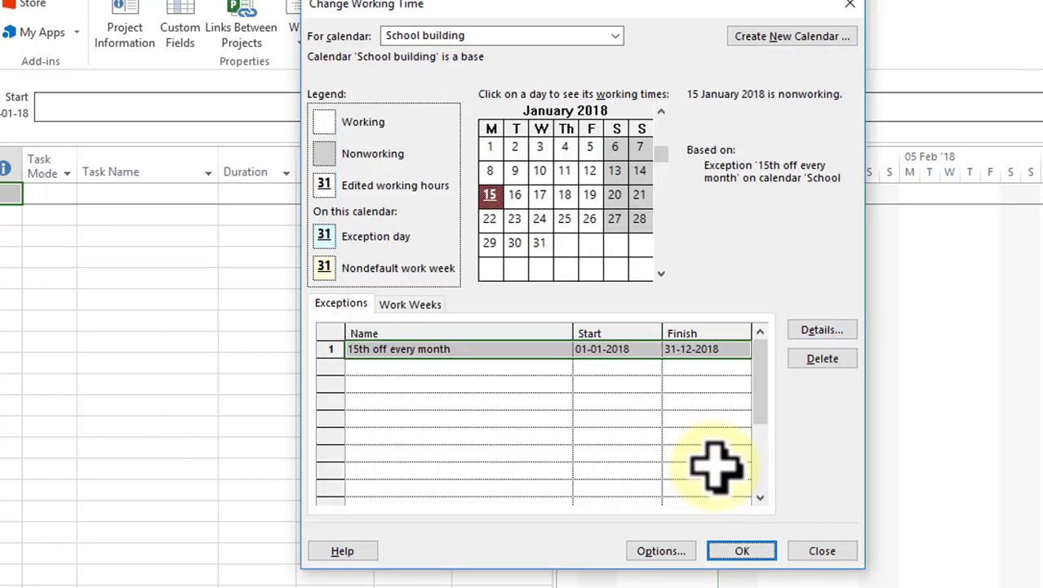
left_click(539, 194)
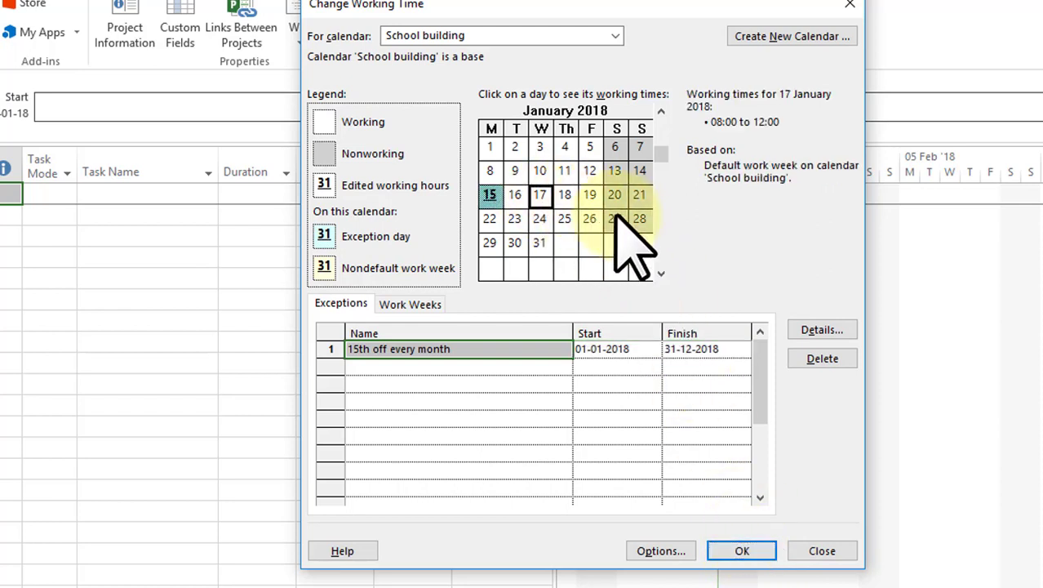
left_click(661, 272)
double_click(661, 273)
triple_click(661, 273)
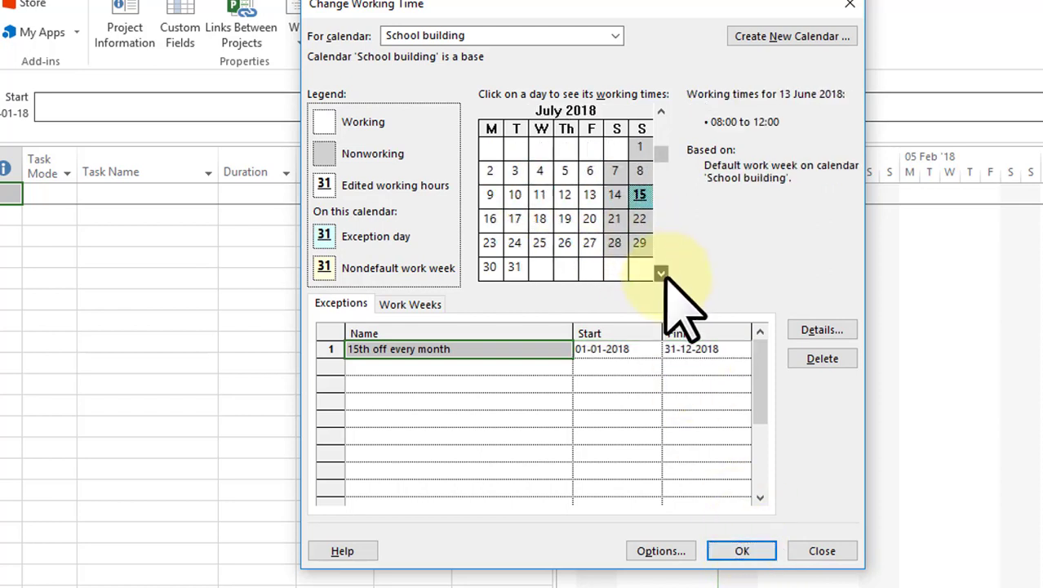
double_click(662, 273)
left_click(661, 273)
left_click(662, 272)
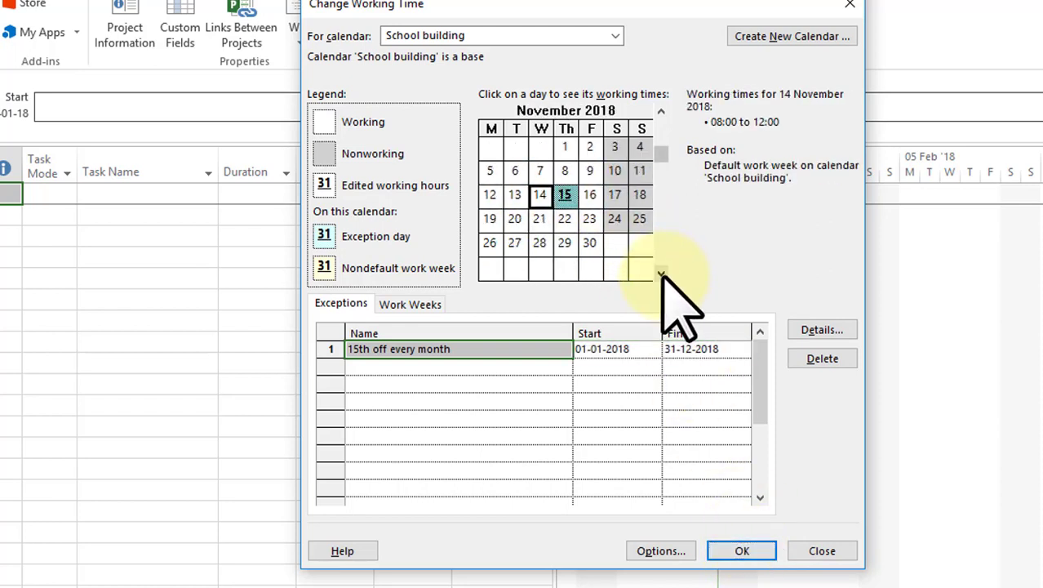
double_click(661, 273)
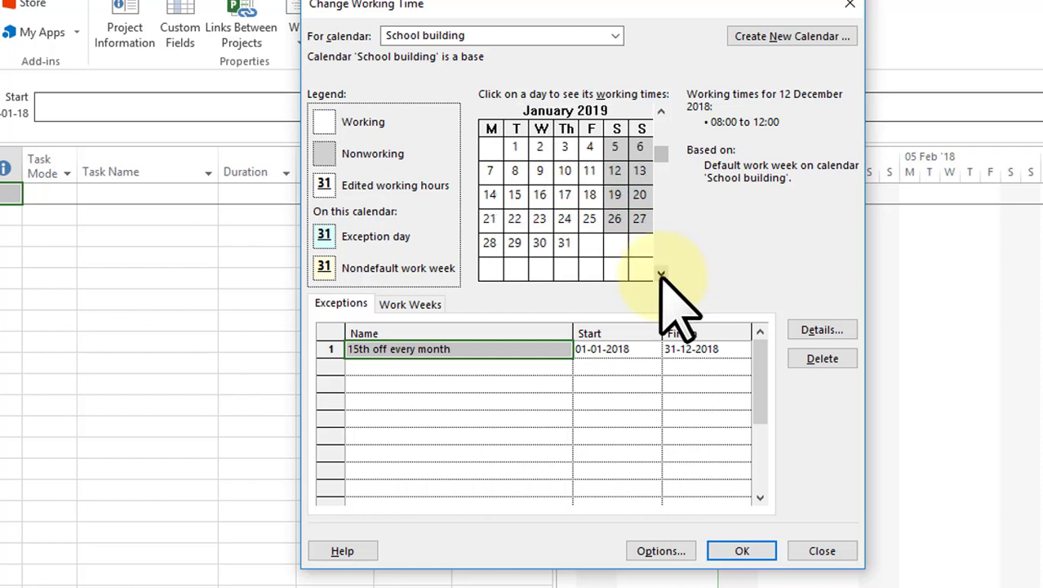
left_click(515, 194)
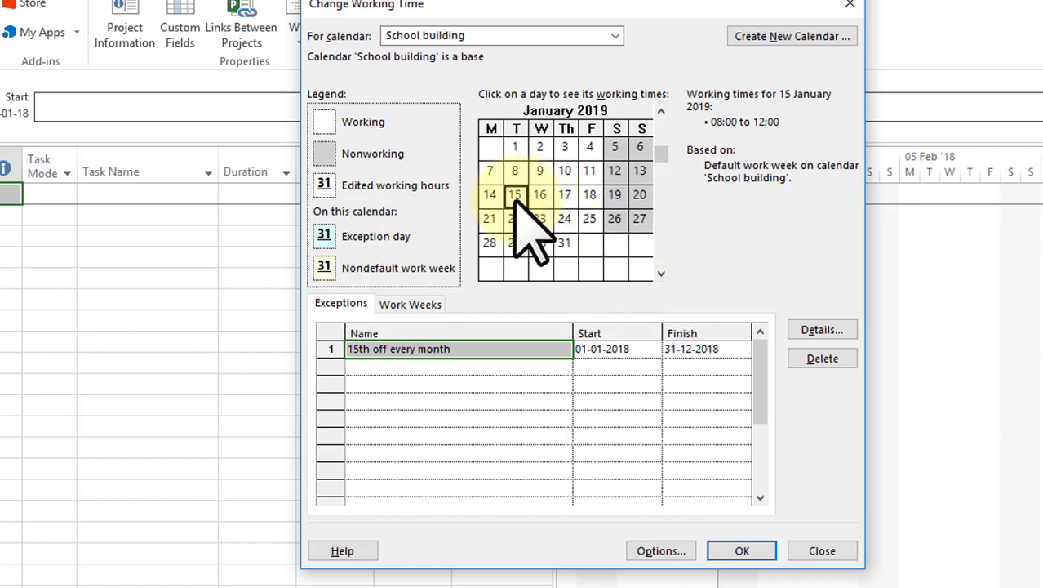
left_click_drag(535, 173, 690, 83)
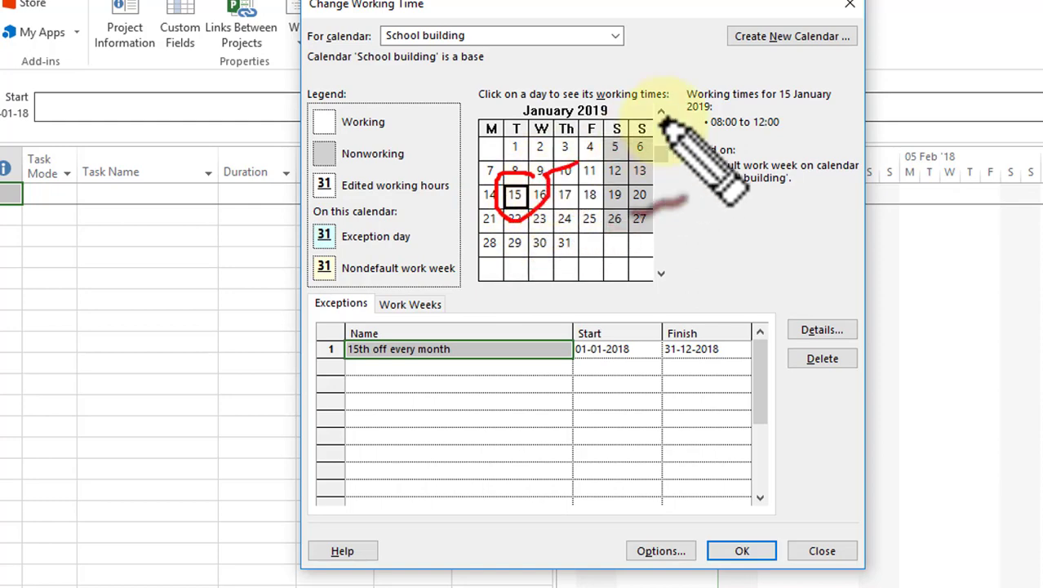
key("Escape")
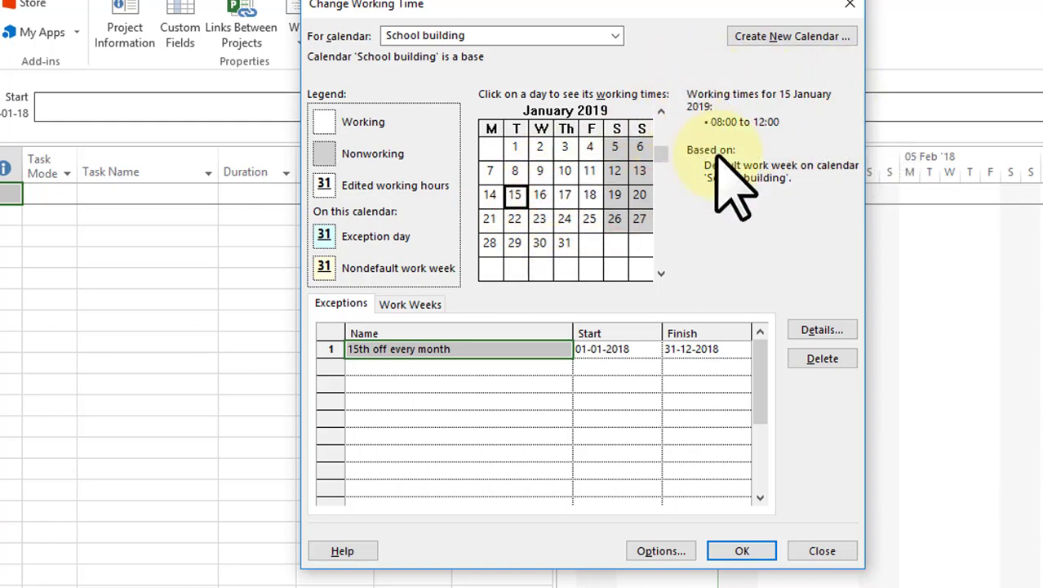
left_click(823, 329)
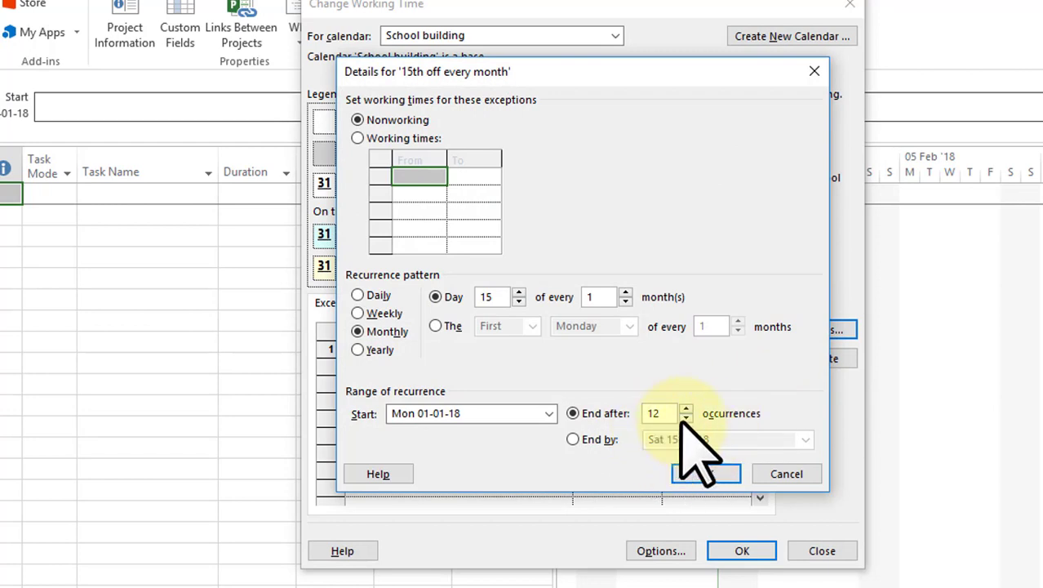
Keep the monthly day-15 recurrence ending after 12 occurrences and confirm it
key("ctrl+2")
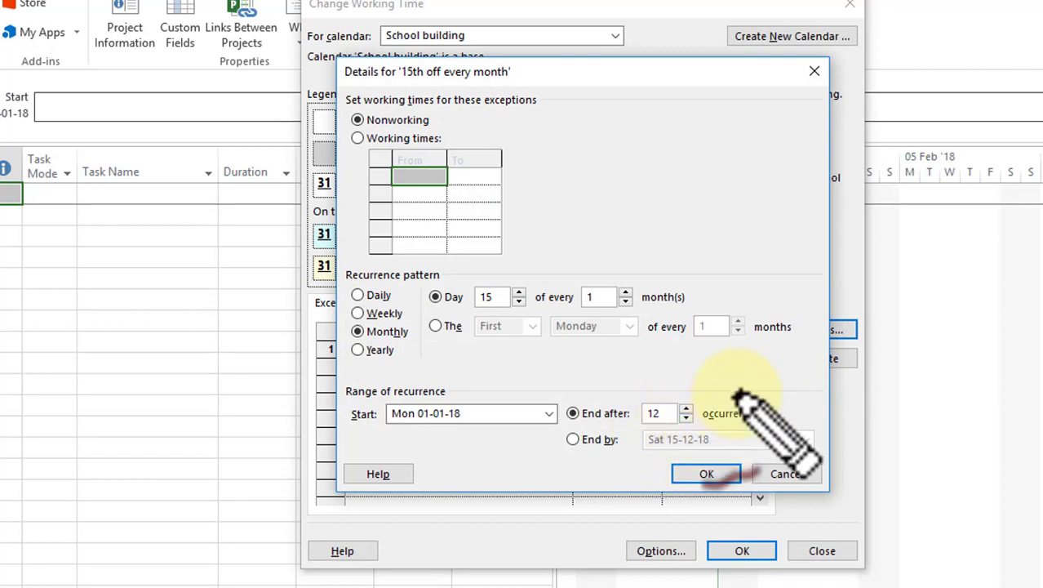
mouse_move(739, 390)
left_mouse_down()
mouse_move(707, 432)
mouse_move(738, 384)
left_mouse_up()
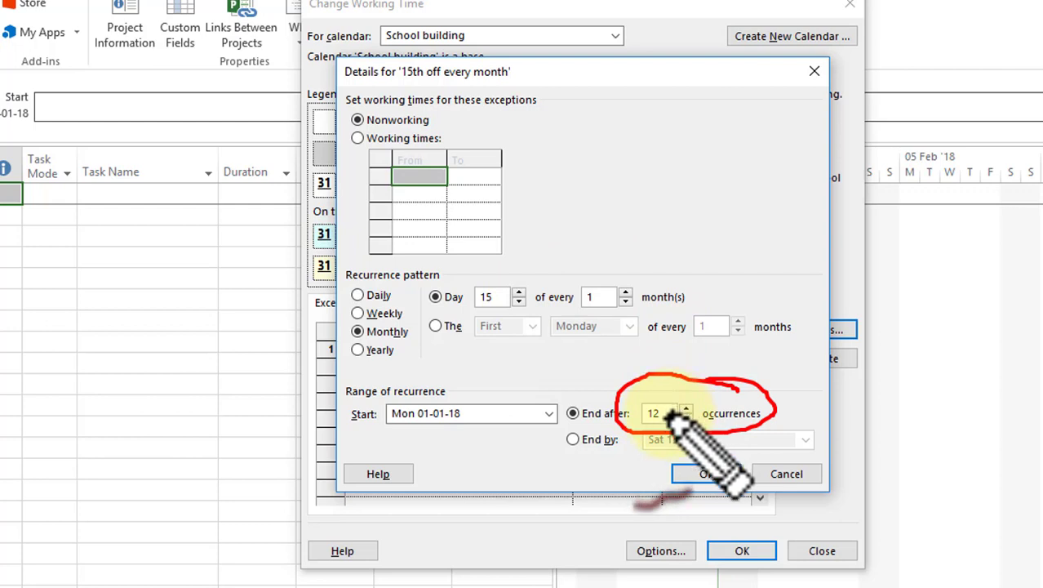
left_click(694, 477)
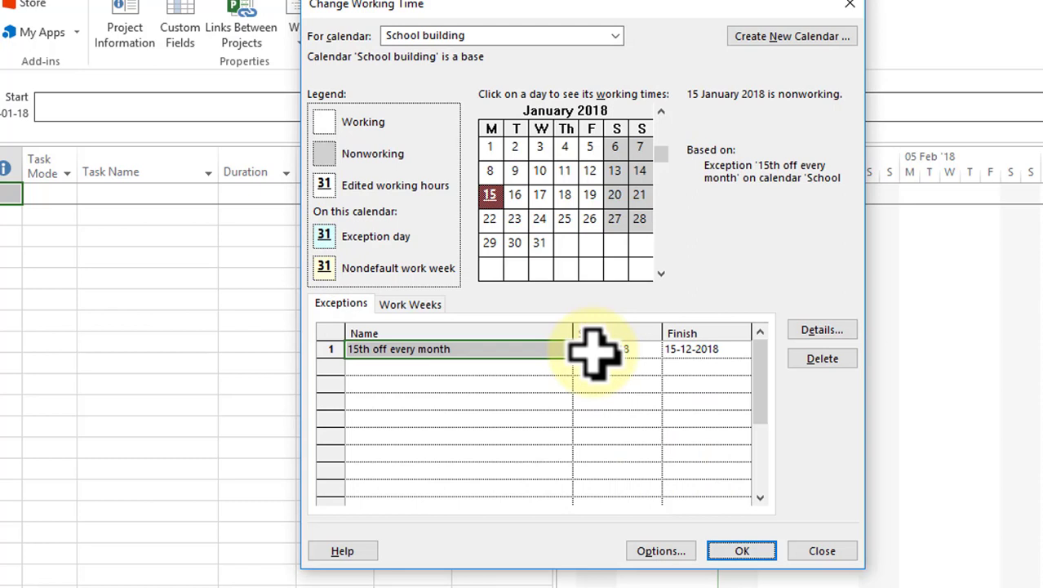
Add a second exception '2nd sat off every month' starting 01-01-2018
left_click(487, 368)
type("2nd sat off every mont")
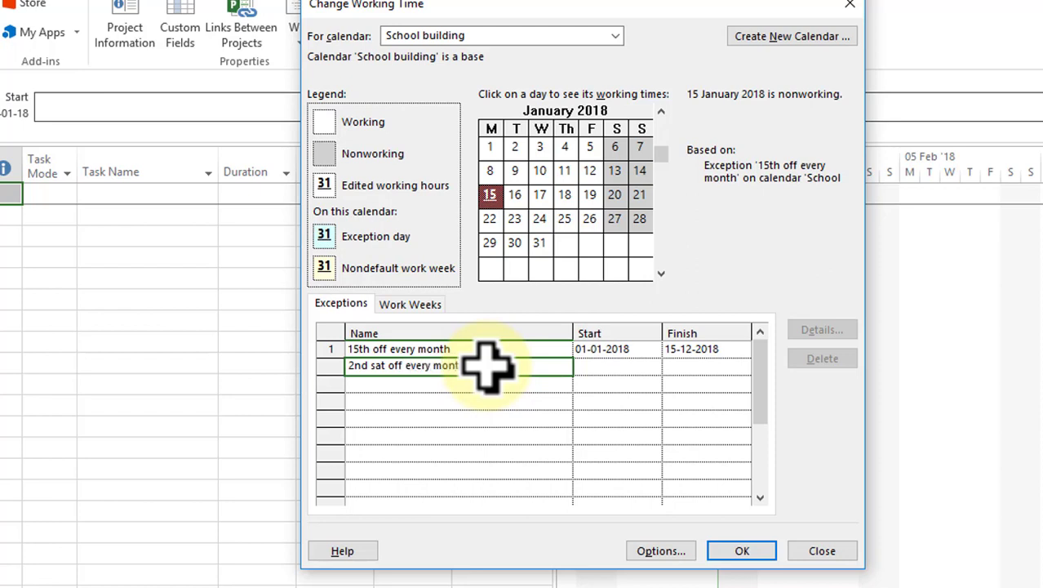
type("h")
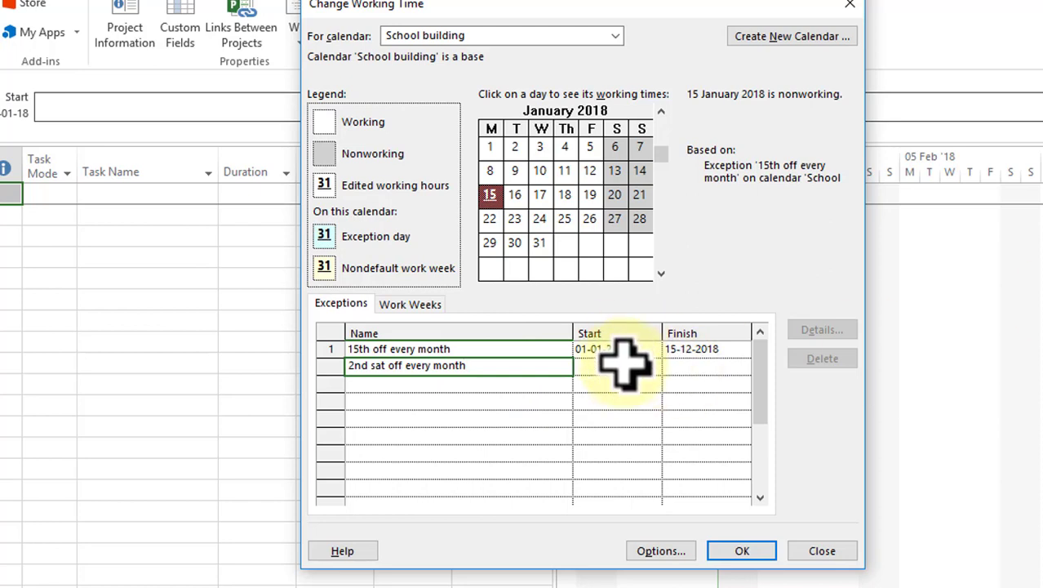
left_click(629, 367)
left_click(653, 366)
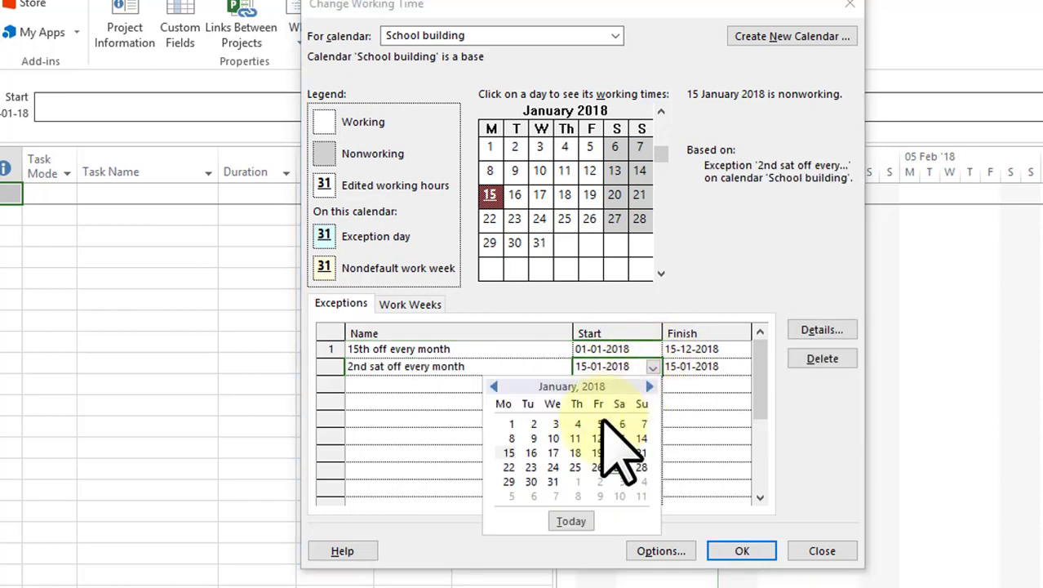
left_click(512, 424)
Set the new exception's finish date to 31-12-2018 and select its row
left_click(733, 367)
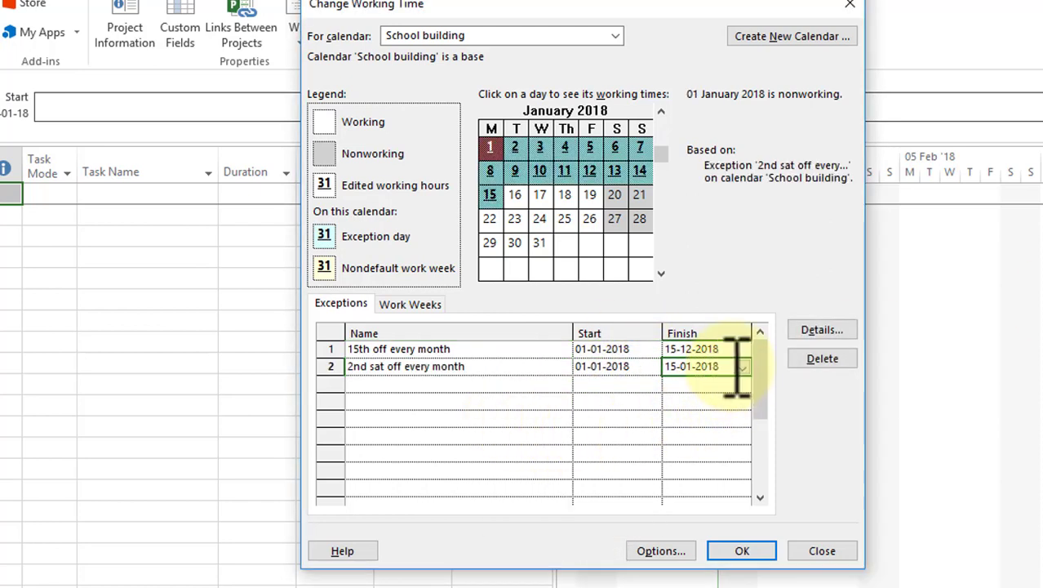
left_click(731, 350)
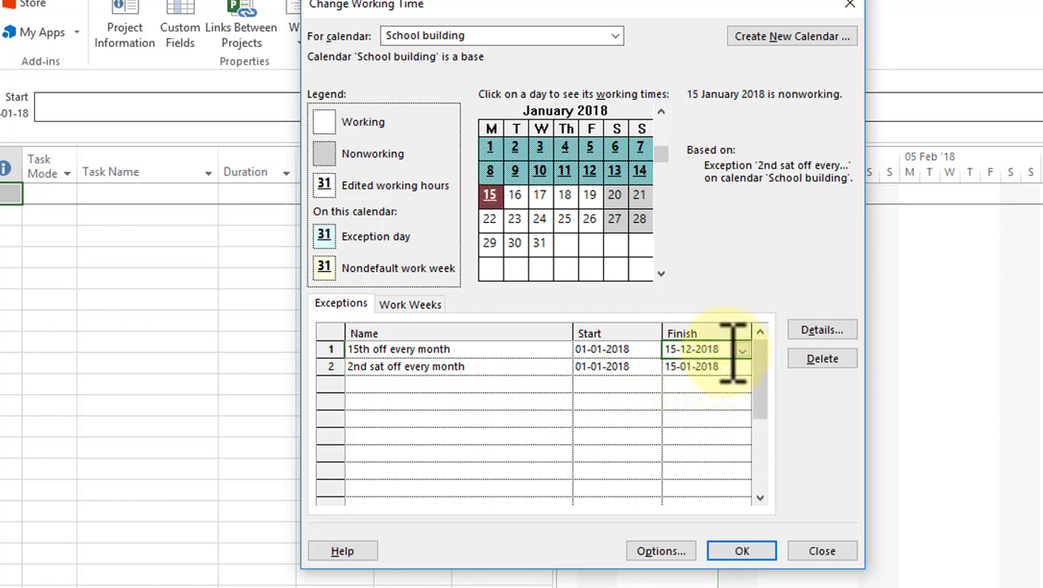
left_click(726, 366)
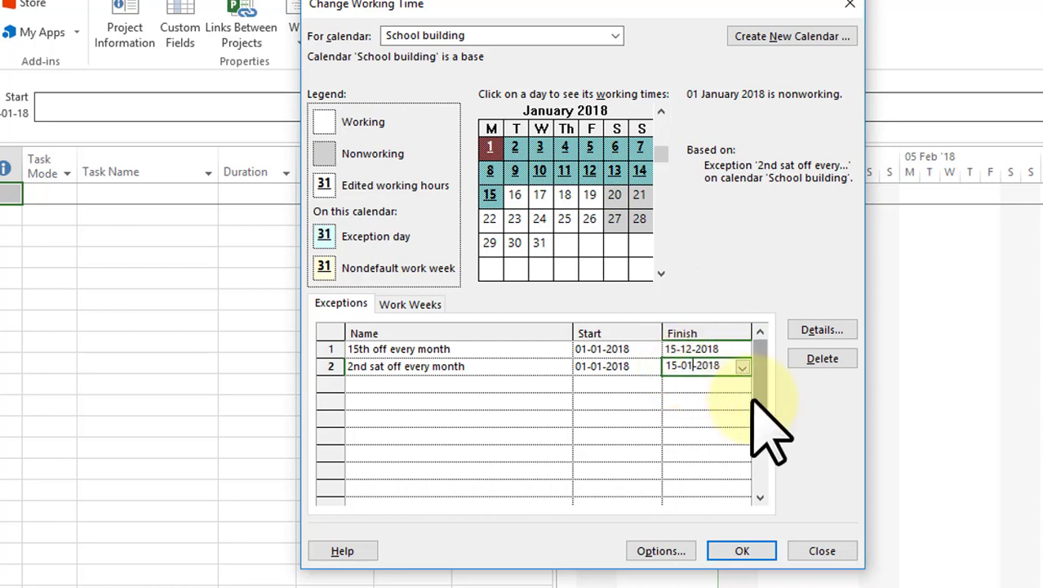
type("12-")
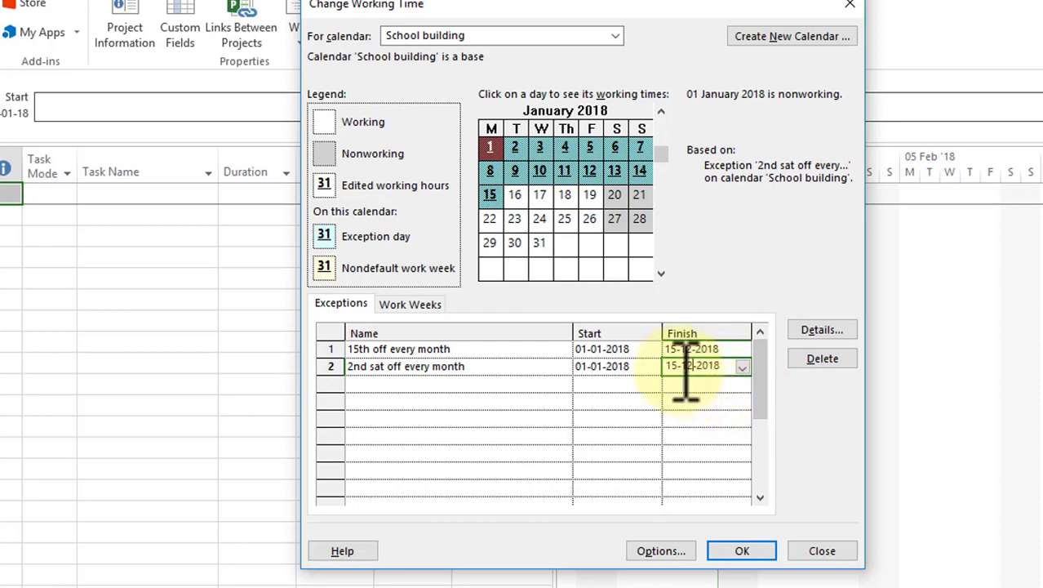
type("31")
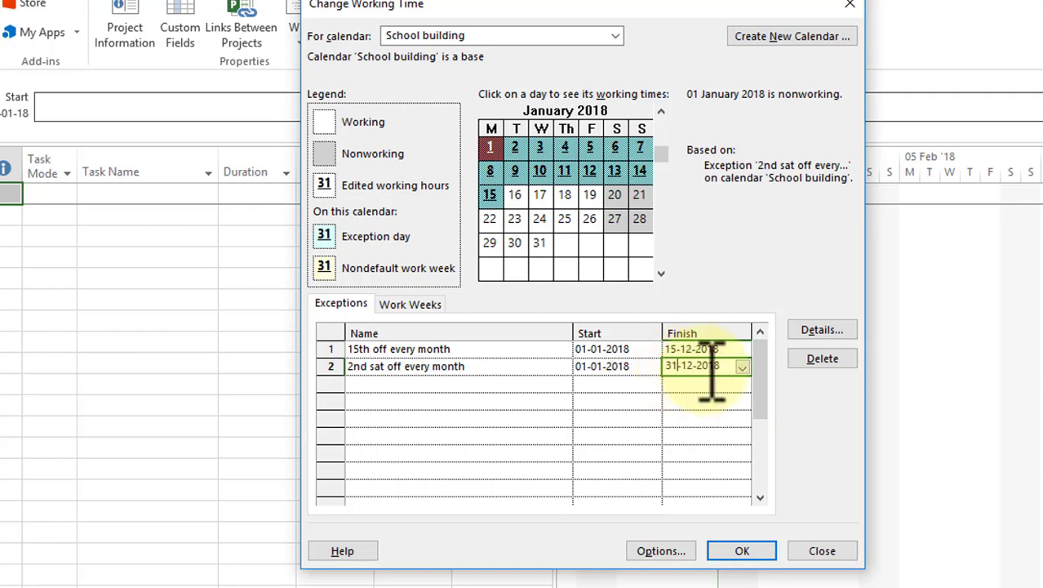
left_click(592, 388)
left_click(567, 369)
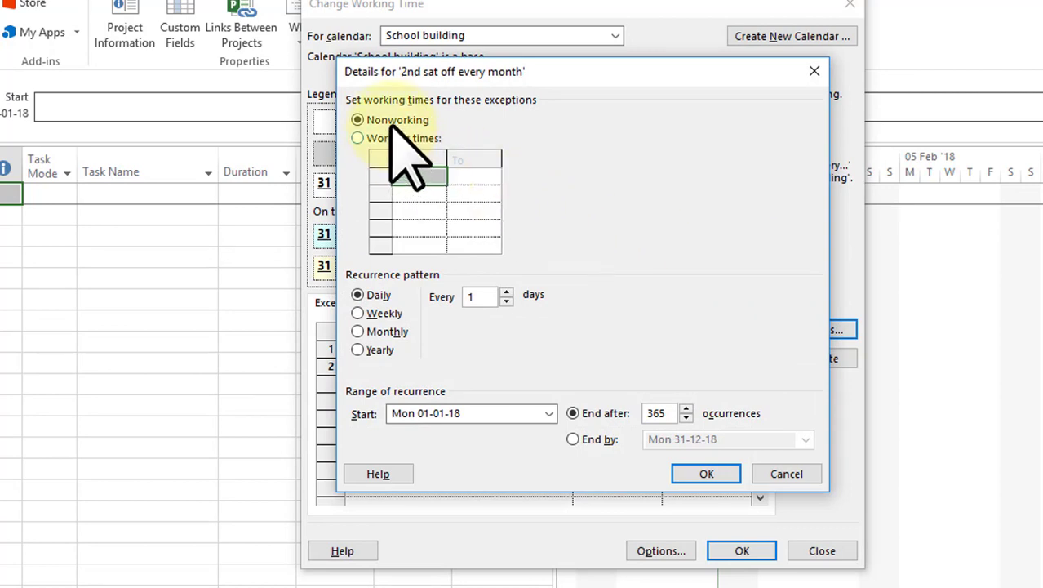
Make the exception recur monthly on the second Saturday, ending after 12 occurrences
left_click(382, 314)
left_click(377, 331)
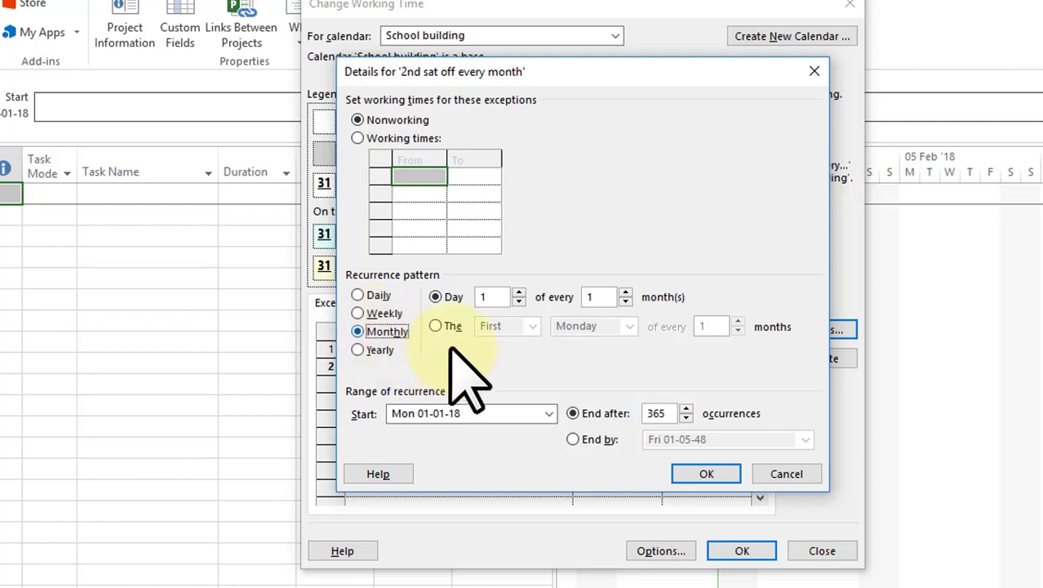
left_click(439, 325)
left_click(522, 326)
left_click(497, 358)
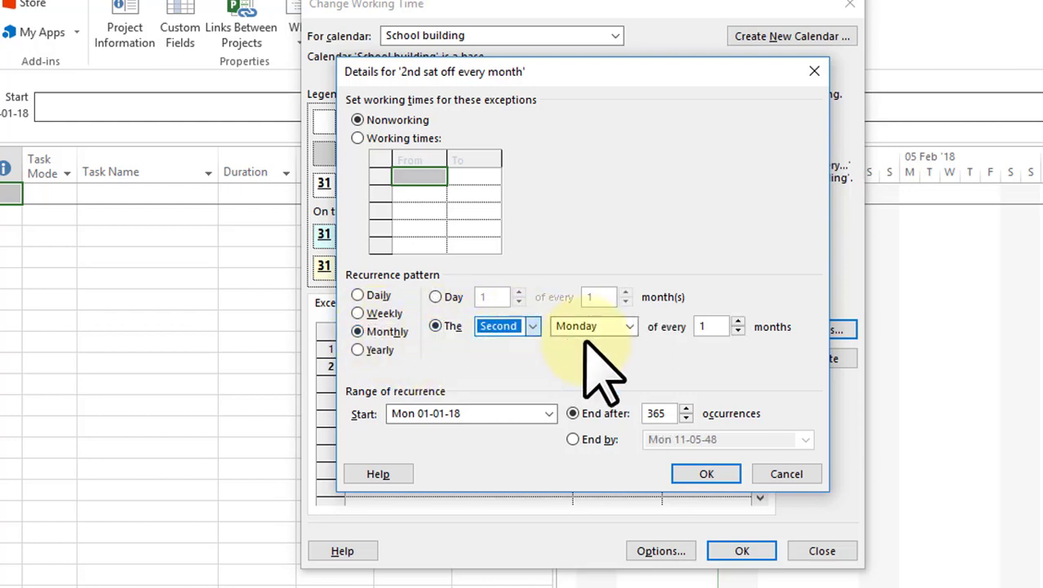
left_click(600, 326)
left_click(600, 416)
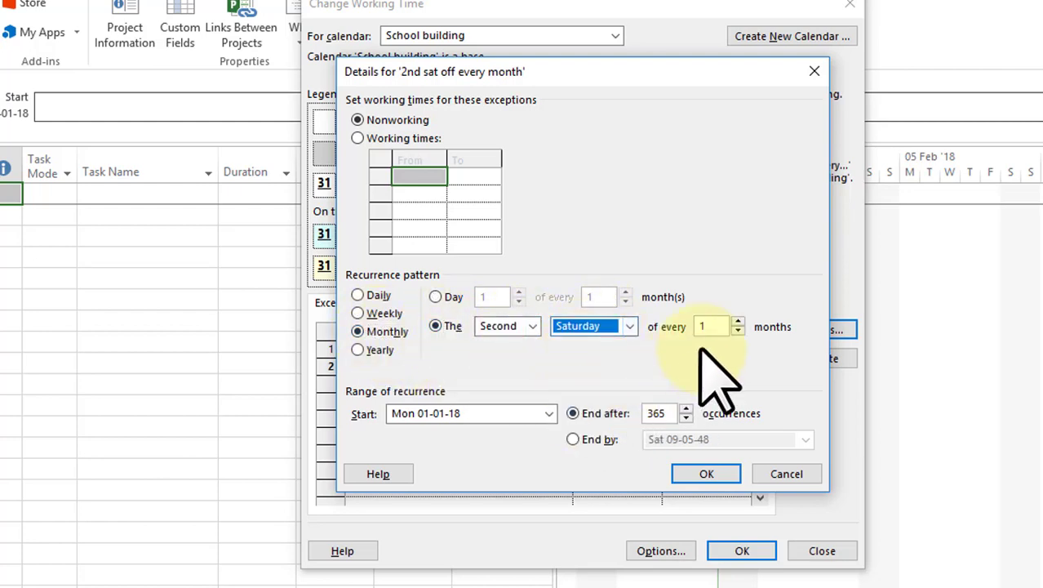
type("1")
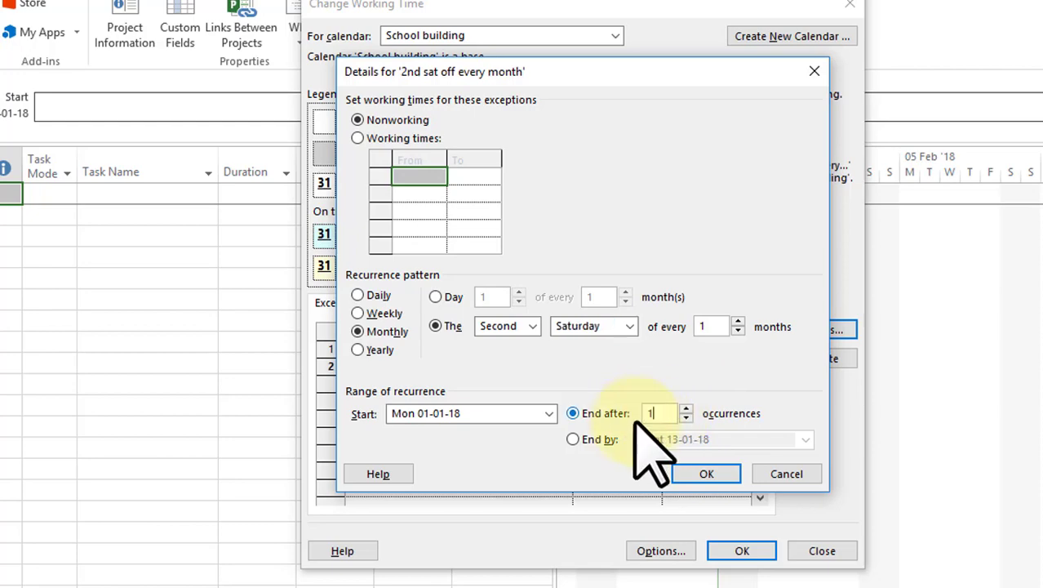
type("2")
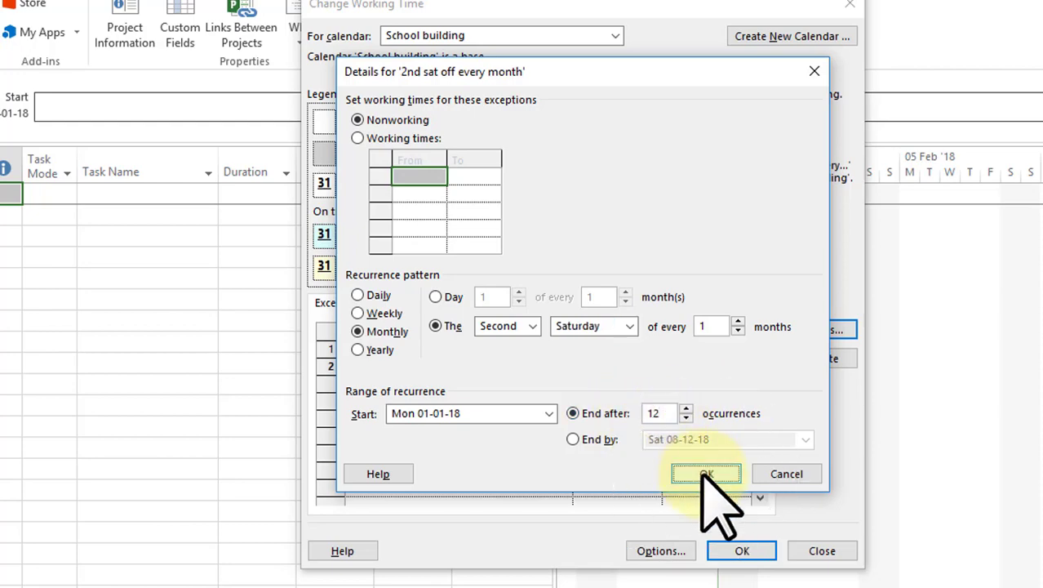
left_click(706, 474)
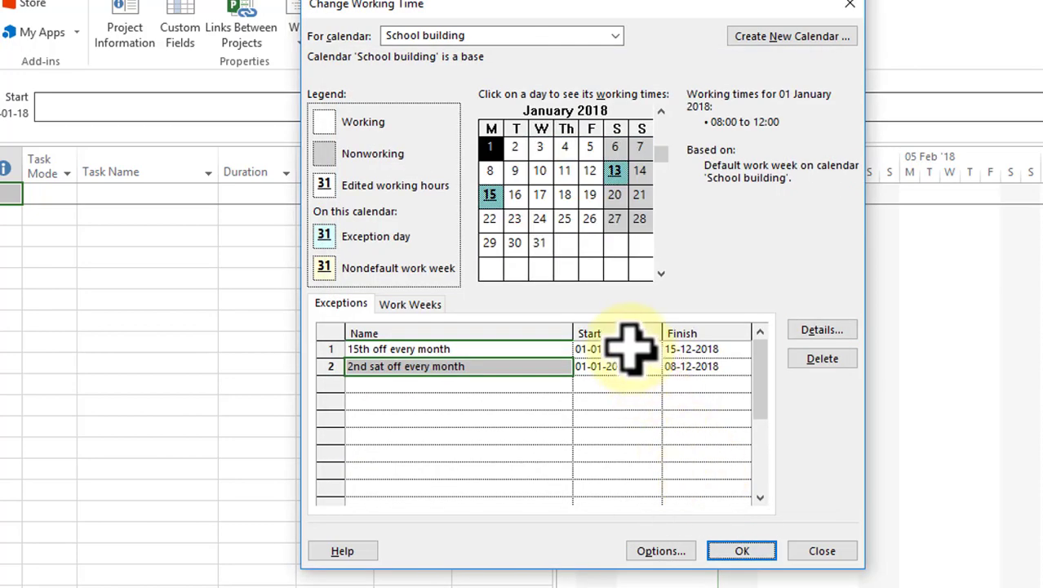
left_click(614, 171)
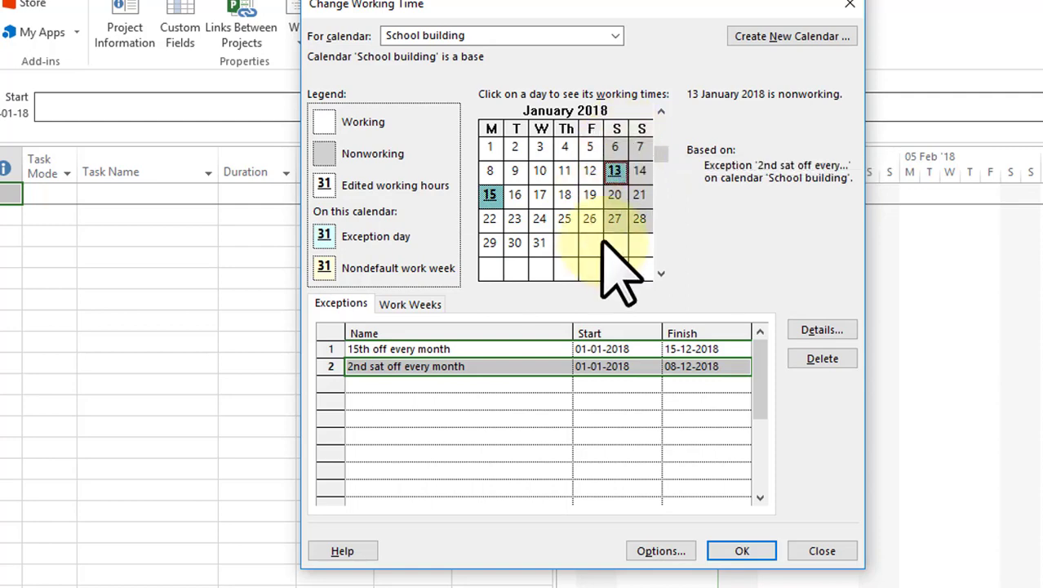
Switch the second-Saturday exception to working times with the default 08:00–12:00 hours
left_click(822, 330)
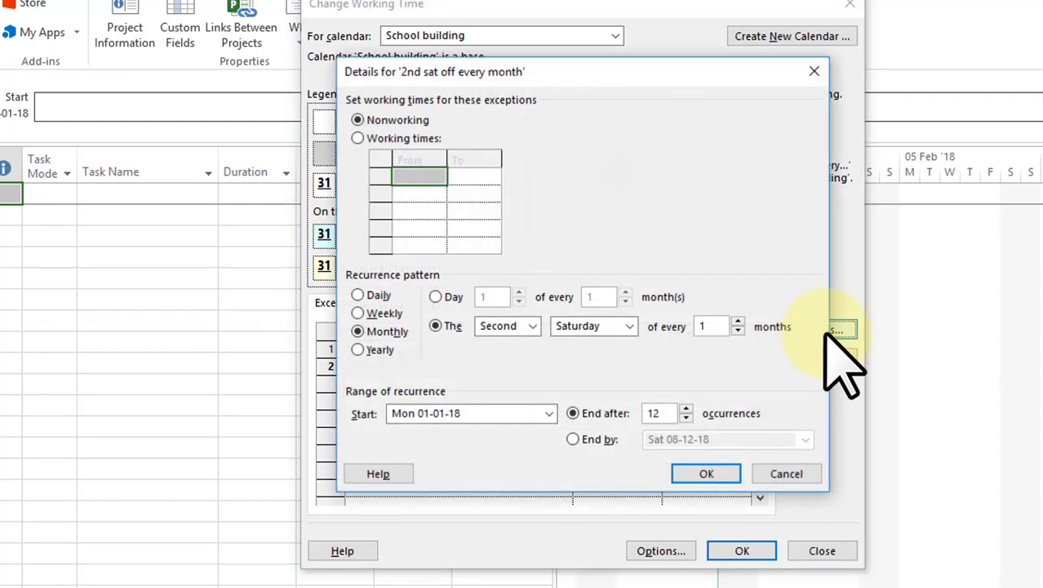
left_click(394, 139)
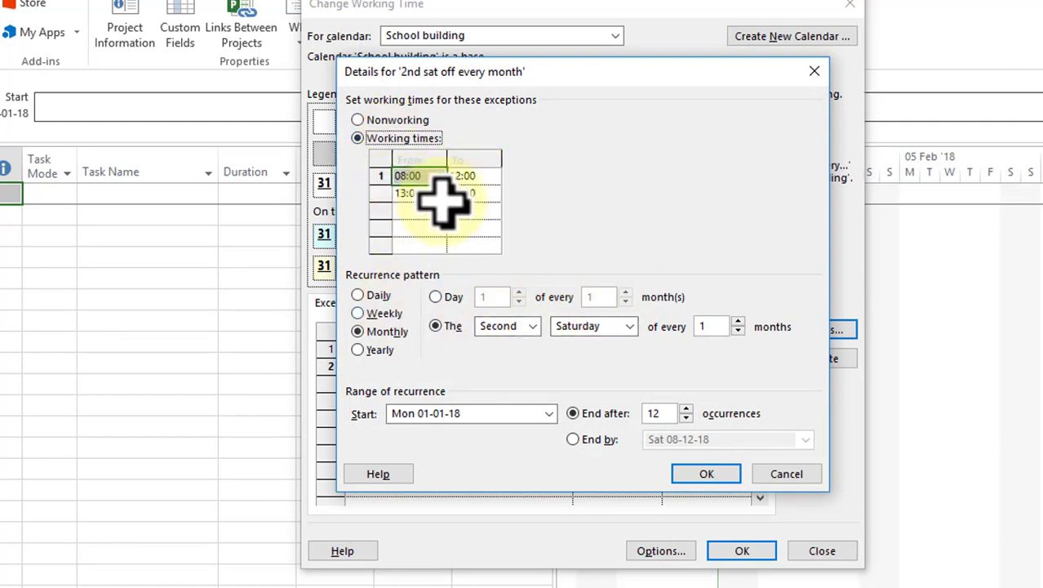
left_click(706, 474)
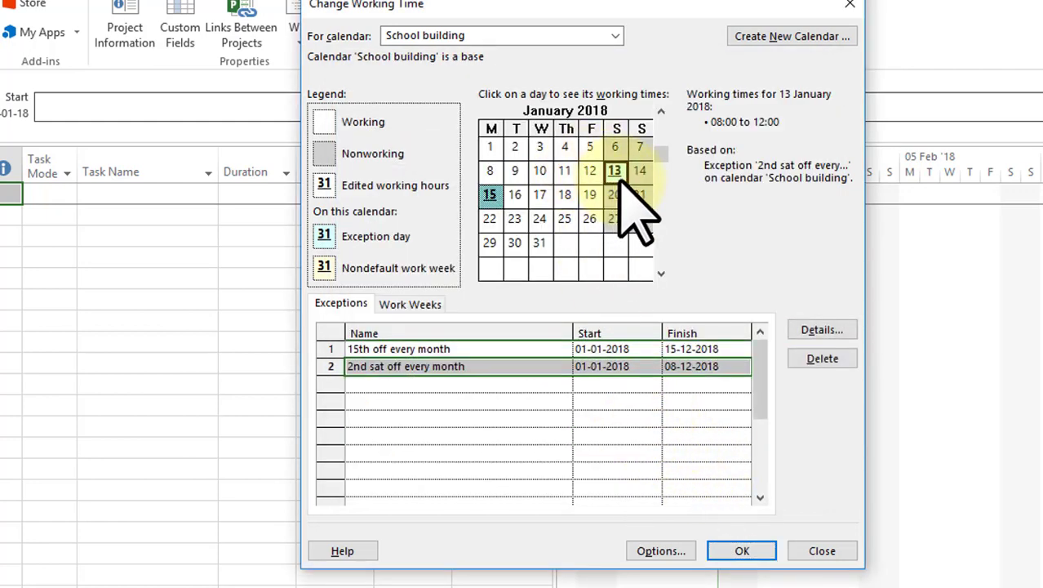
left_click(661, 274)
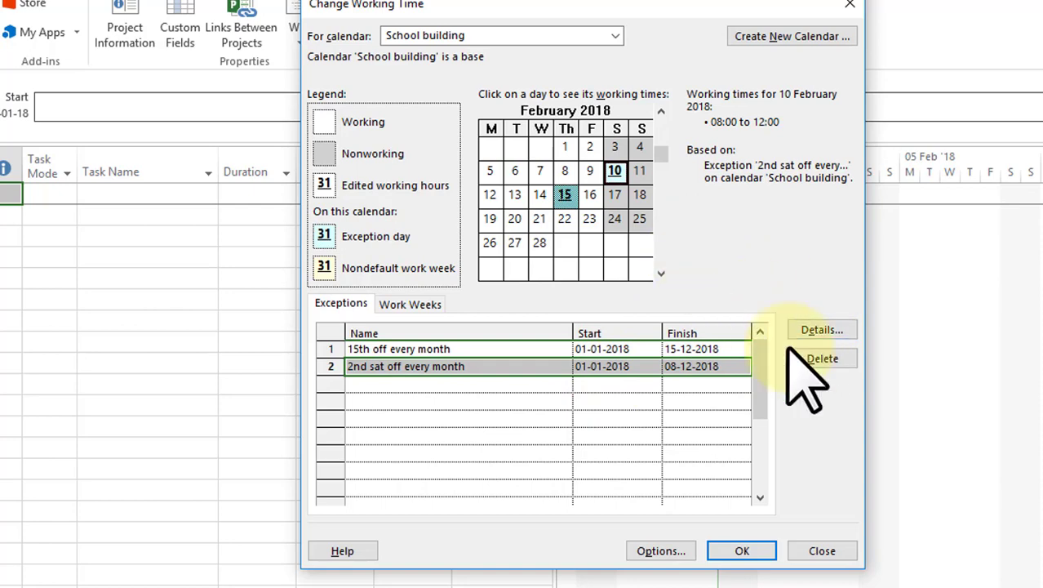
left_click(820, 329)
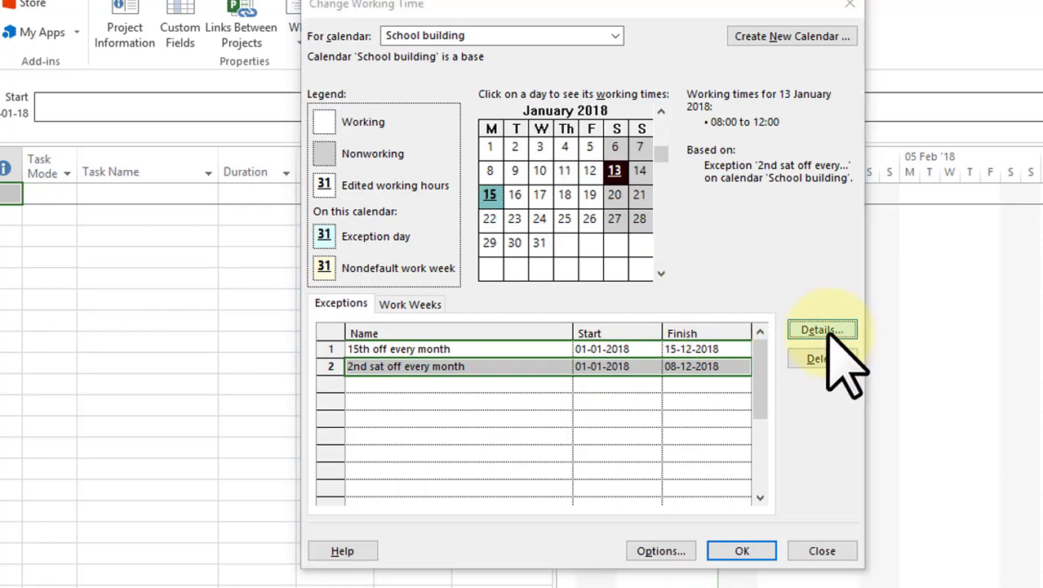
left_click(825, 330)
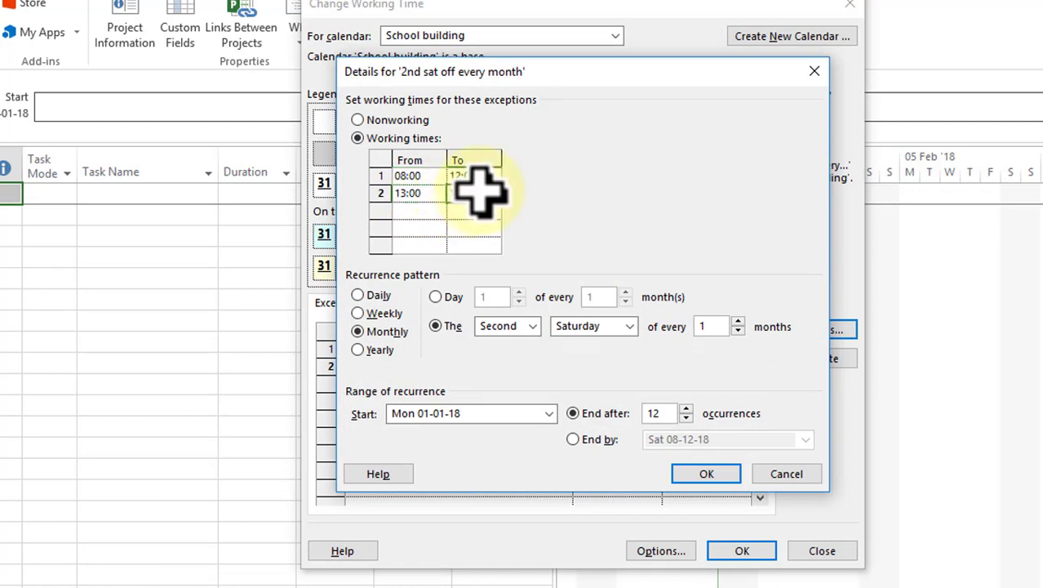
left_click(776, 477)
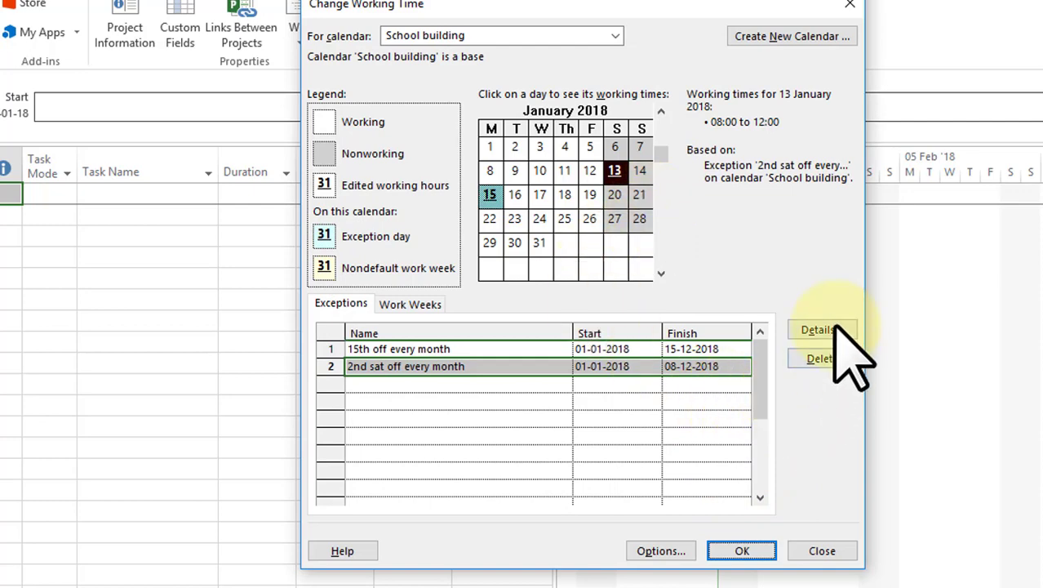
double_click(604, 368)
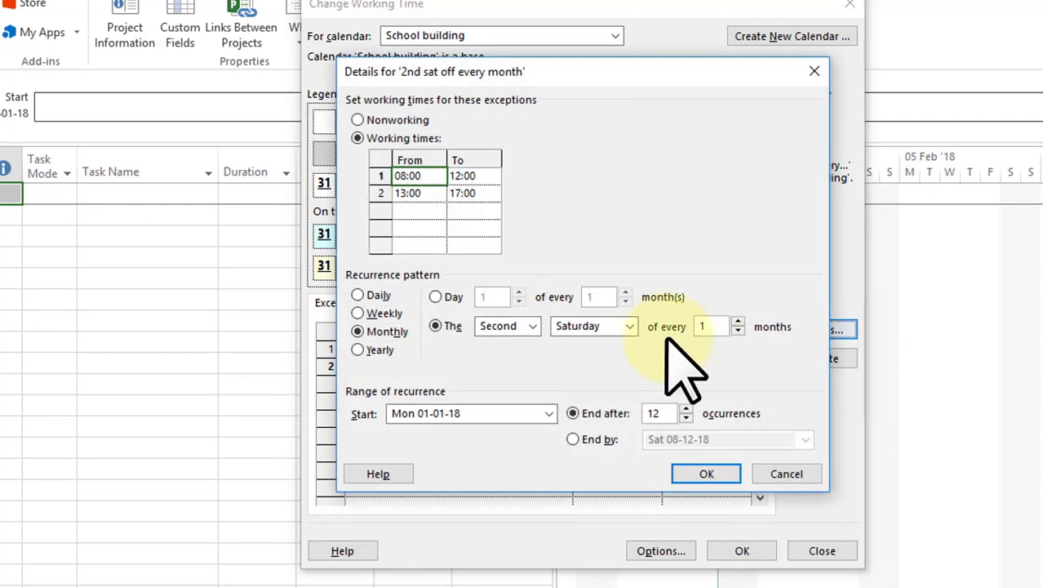
left_click(395, 349)
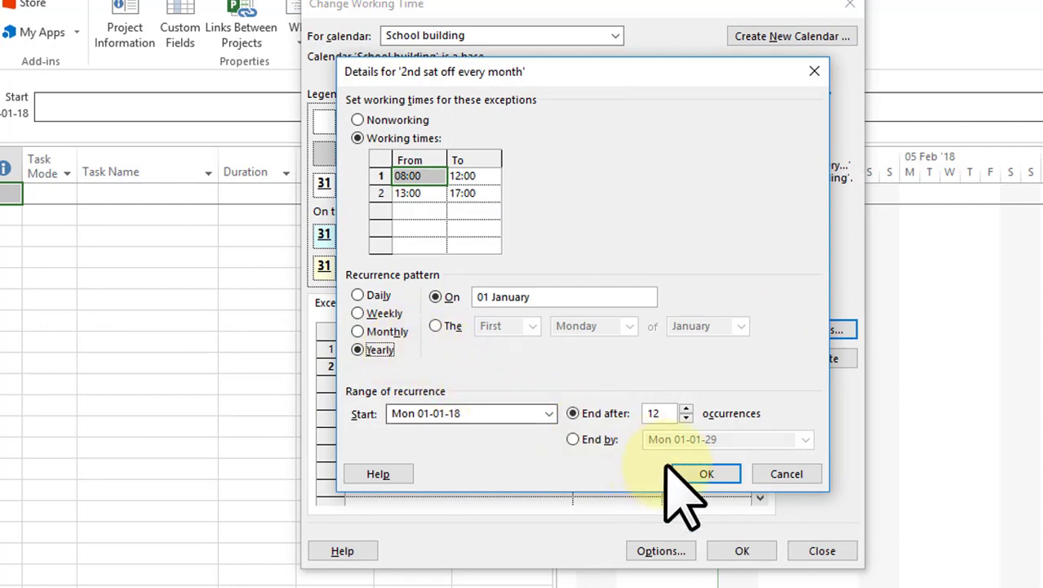
left_click(775, 471)
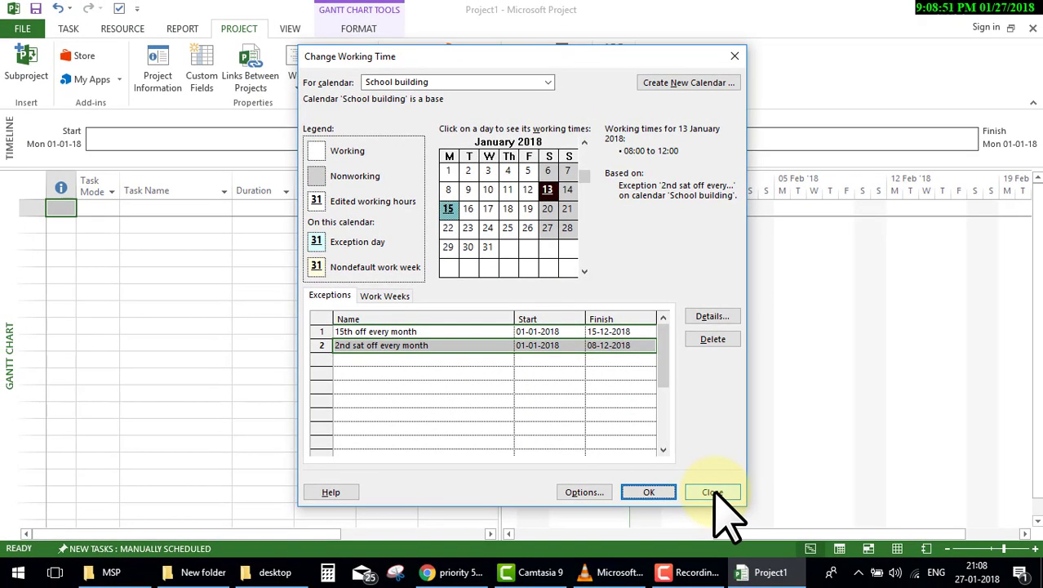
Close the Change Working Time dialog
left_click(712, 492)
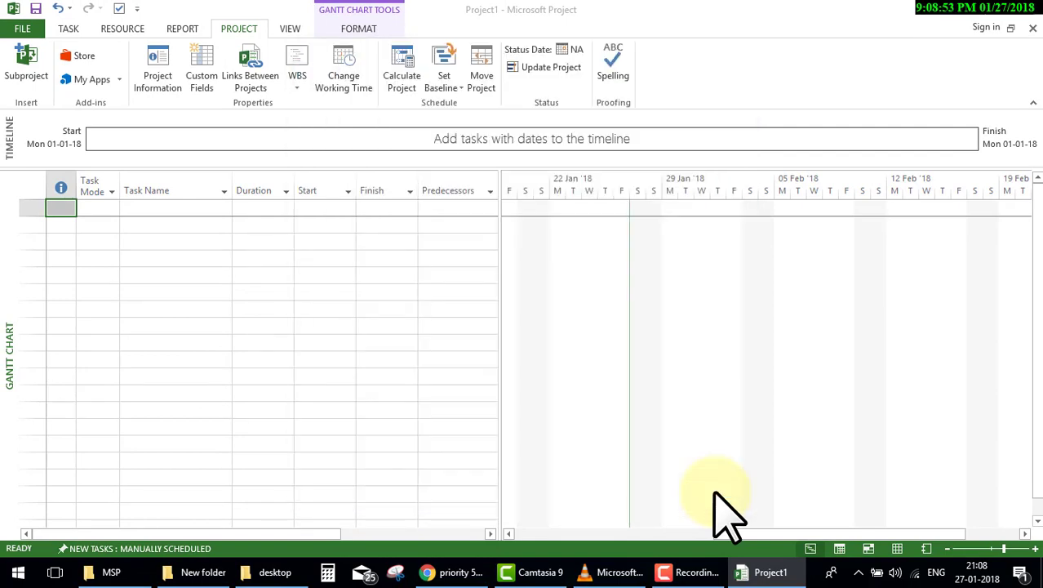